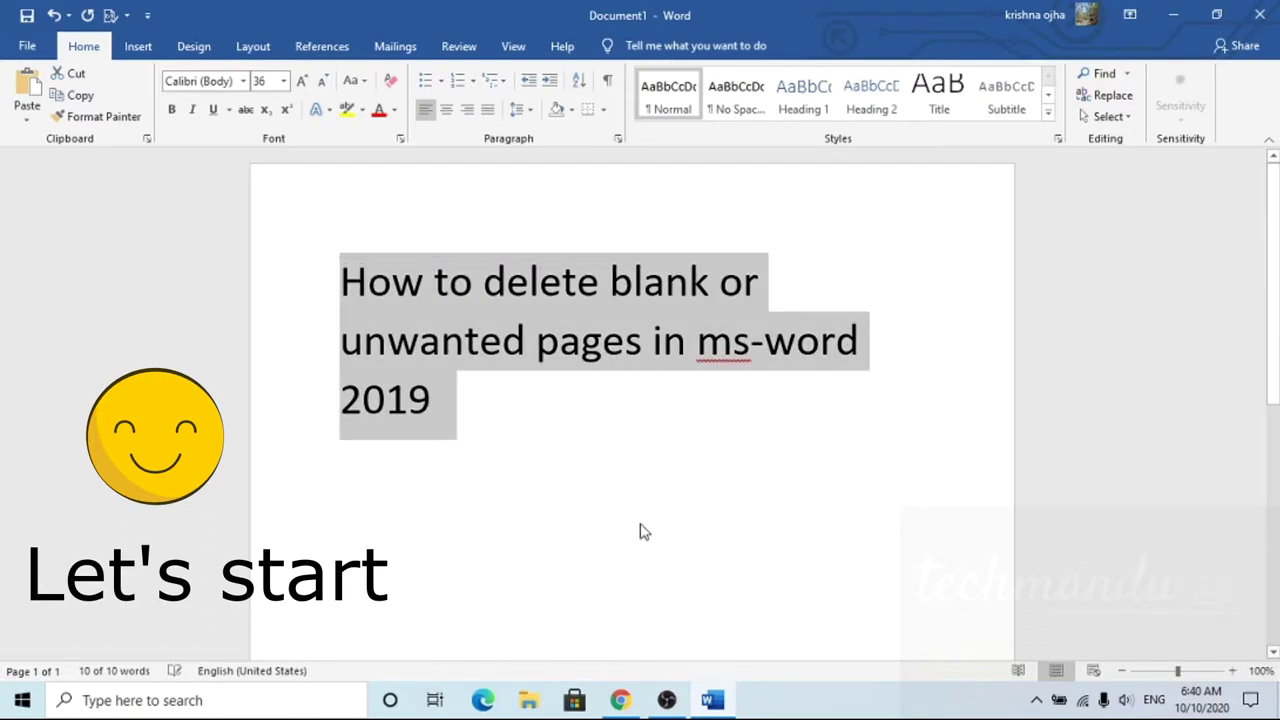
# Deselect the 36-point title by placing the caret after '2019'.
pyautogui.click(643, 532)
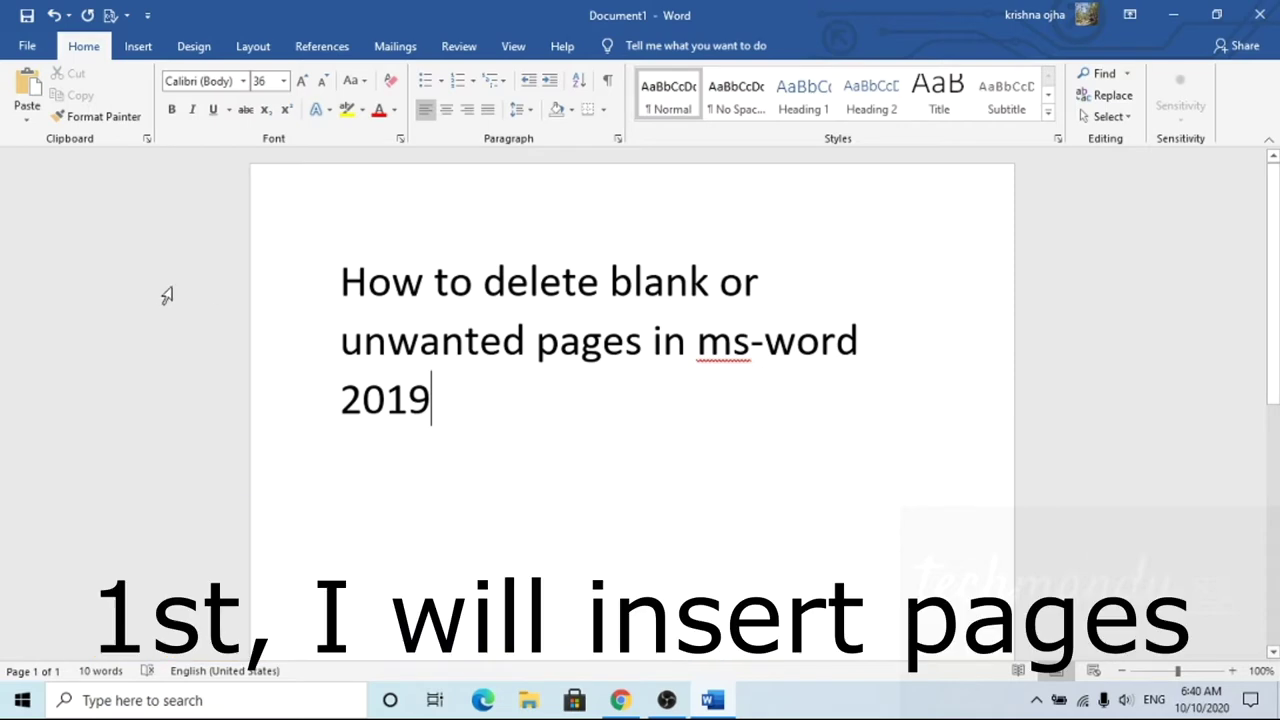
# Insert two blank pages after the title page, making a three-page document.
pyautogui.click(150, 45)
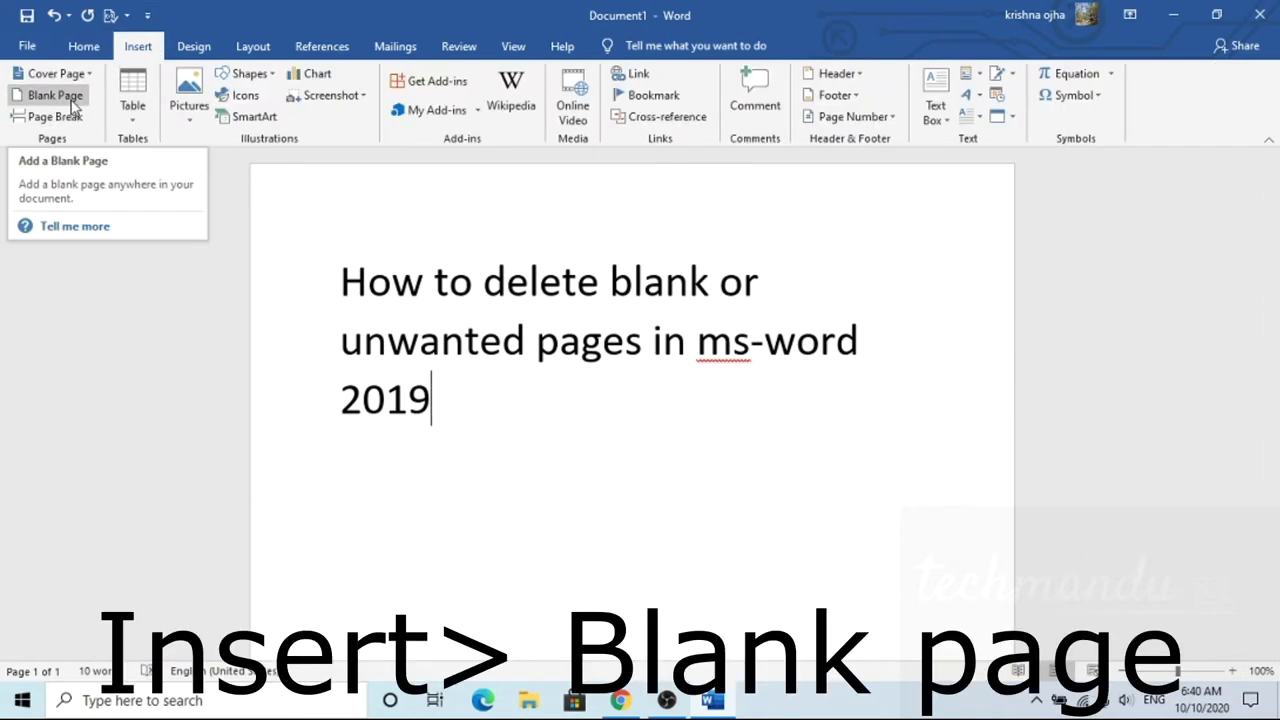
pyautogui.click(55, 96)
pyautogui.click(55, 96)
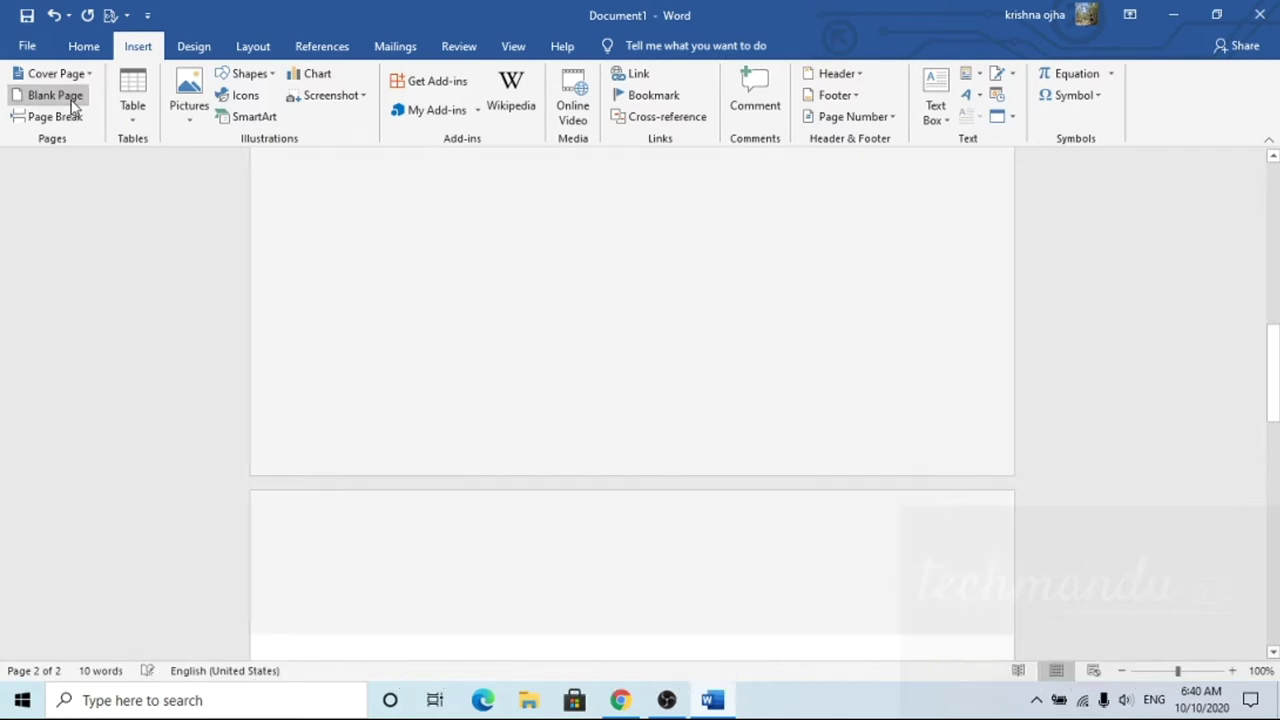
pyautogui.scroll(-4, 438, 306)
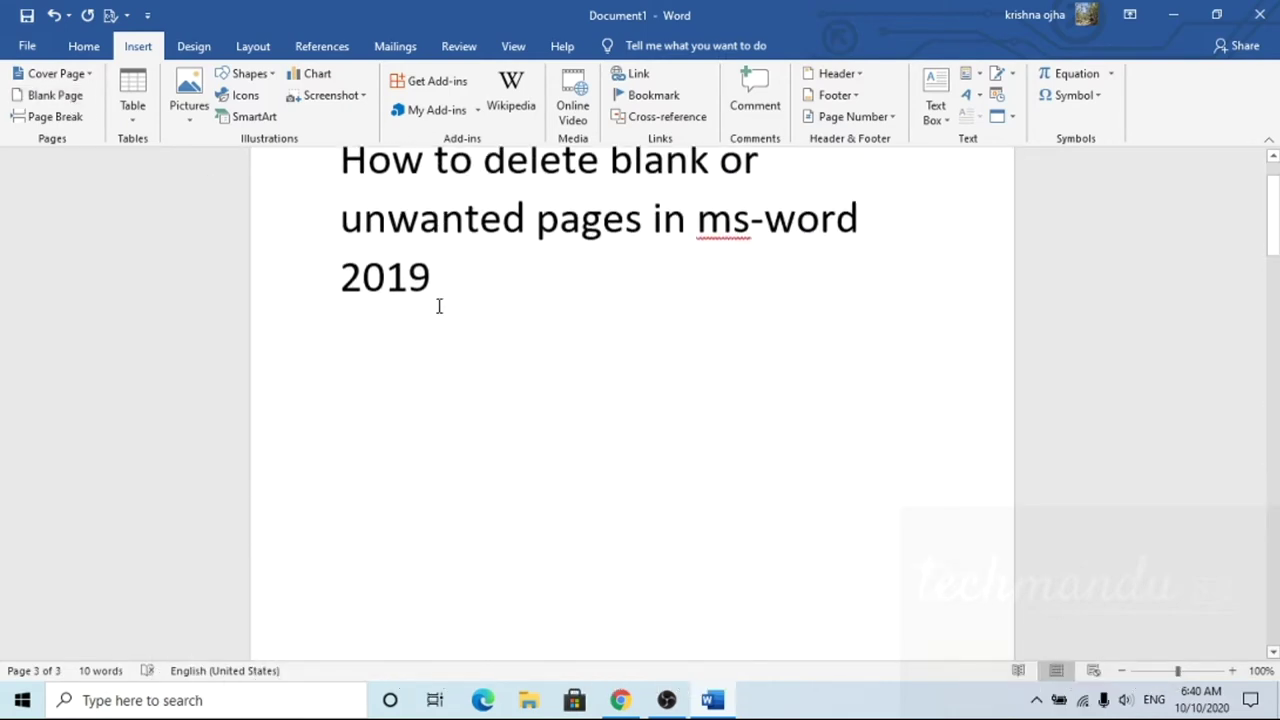
pyautogui.scroll(-3, 438, 306)
pyautogui.scroll(-2, 438, 306)
pyautogui.scroll(-2, 437, 304)
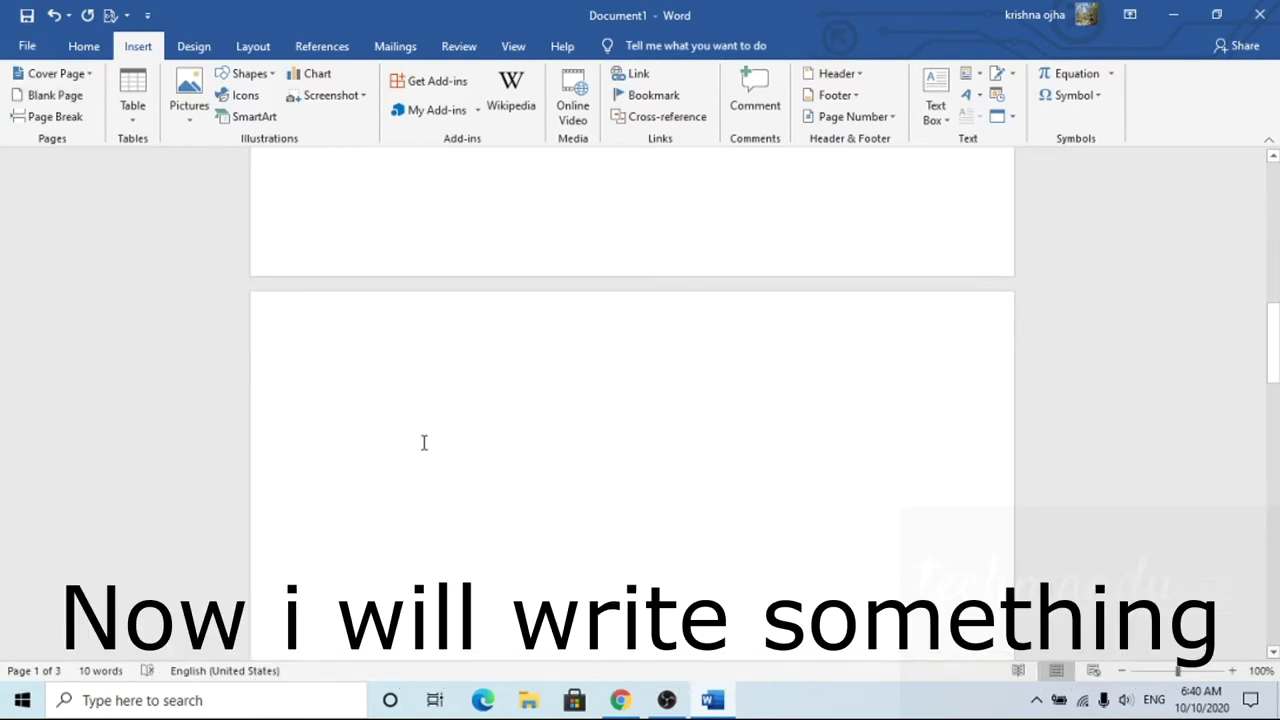
# Type long strings of random filler letters on pages 2 and 3.
pyautogui.write('kakak')
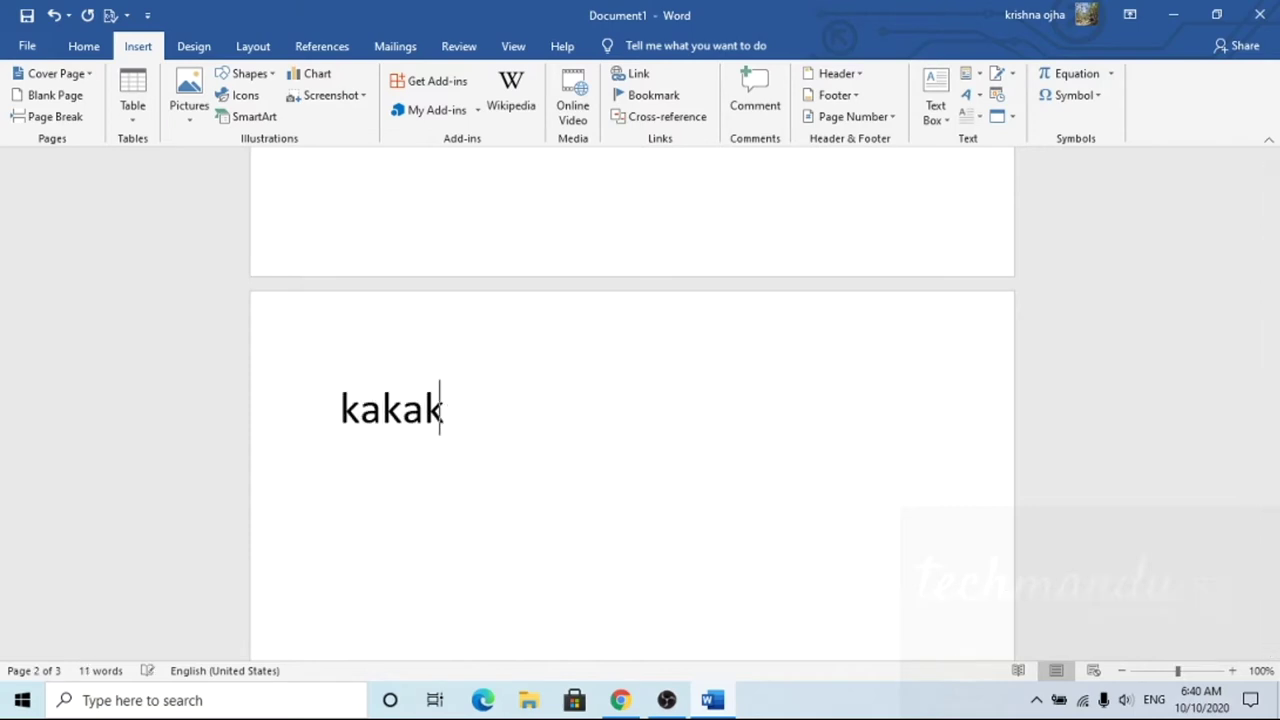
pyautogui.write('akakakakakakakakakakak')
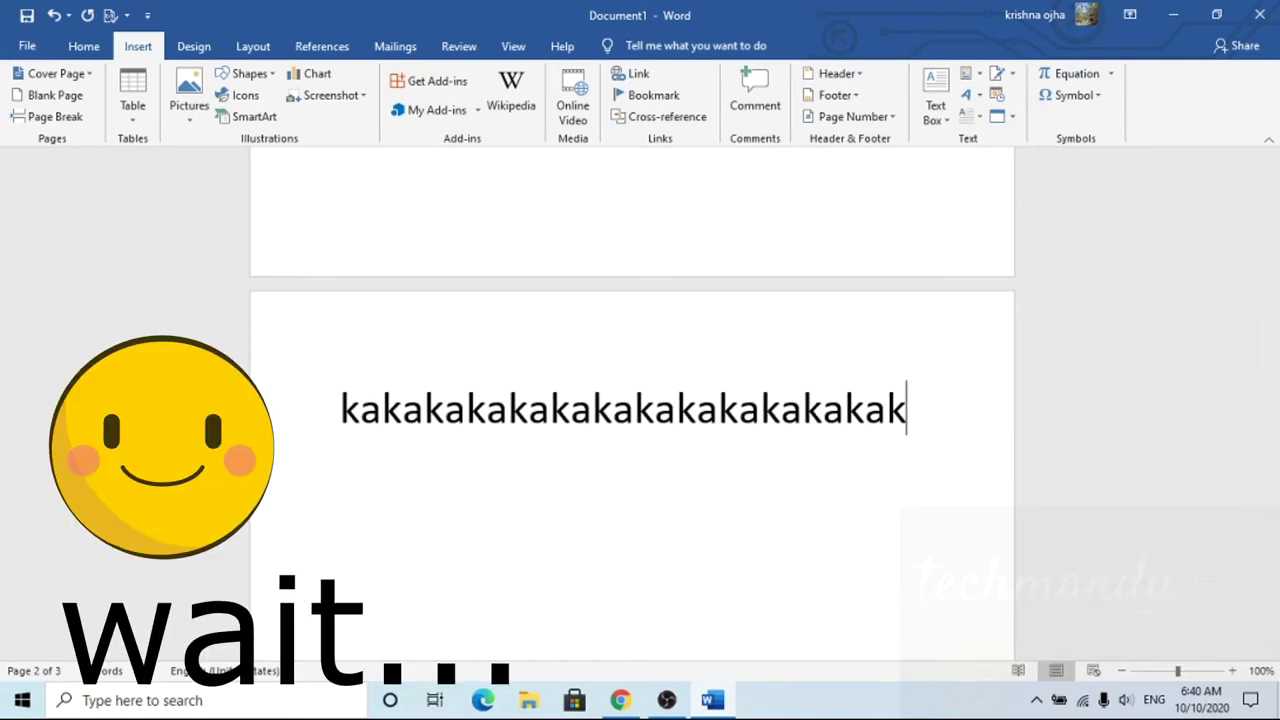
pyautogui.write('lalala')
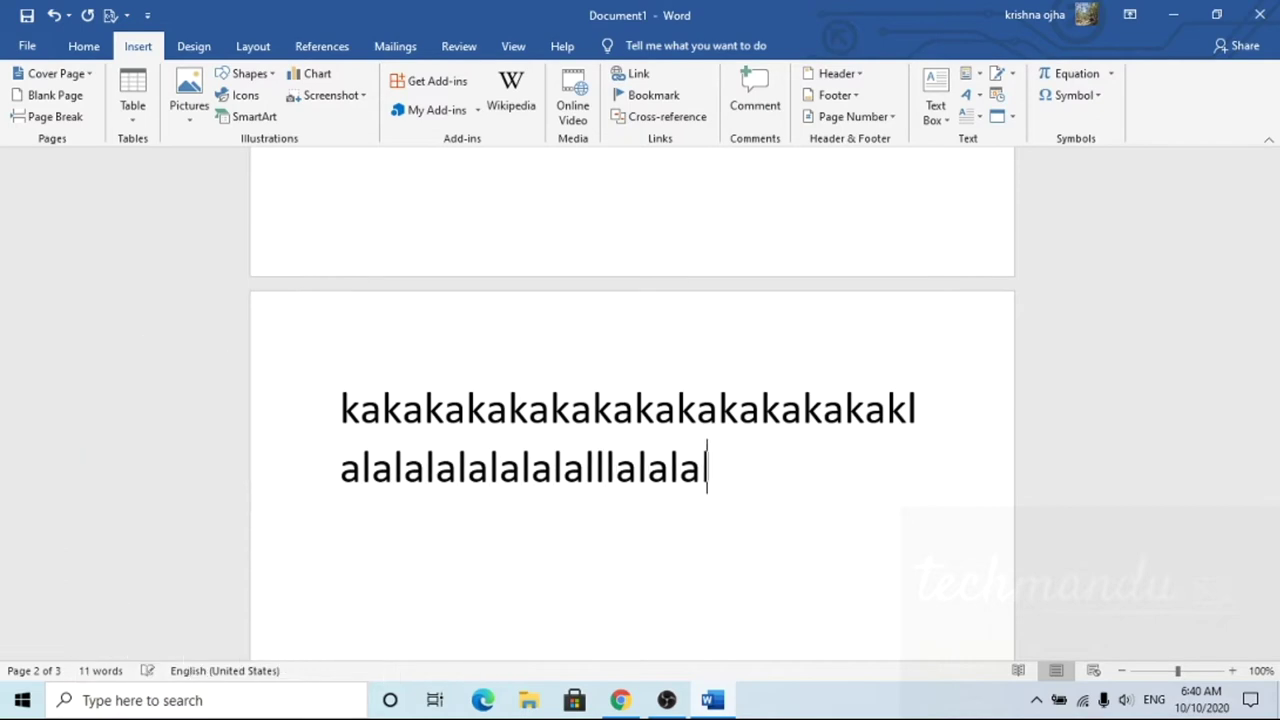
pyautogui.write('lalalalalalalalaaakkaakakakkaara')
pyautogui.write('rariririr')
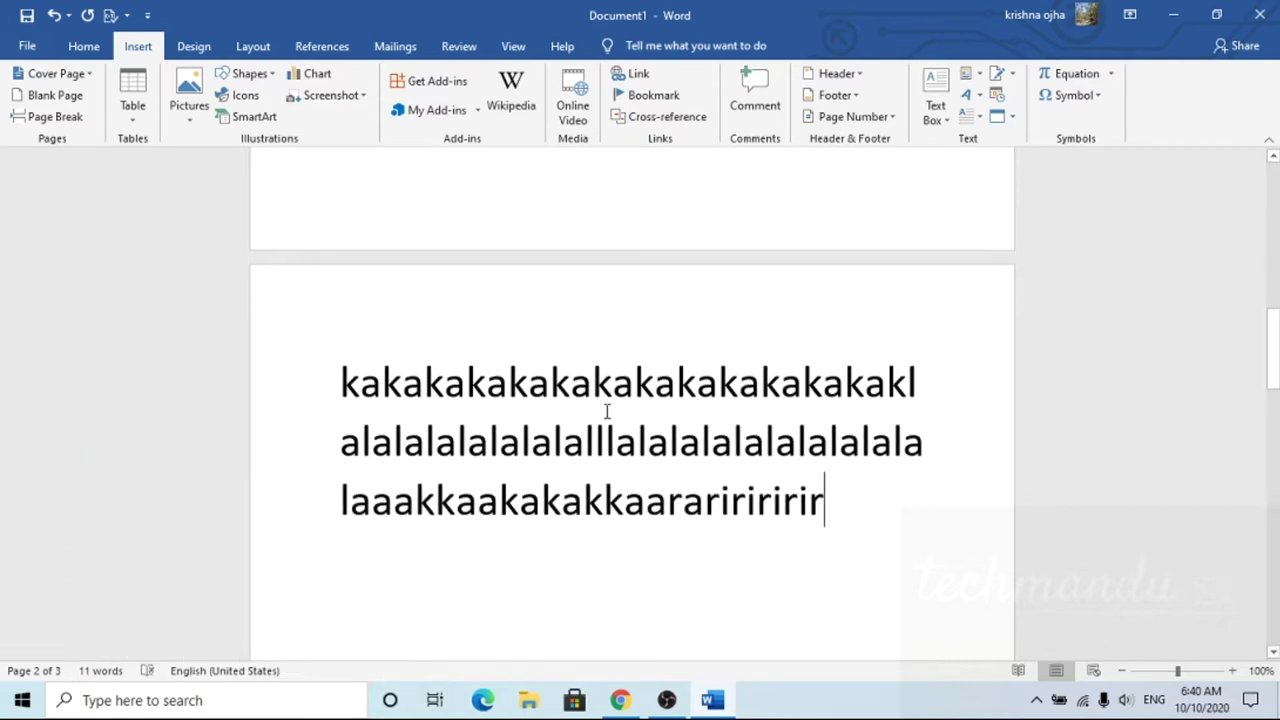
pyautogui.scroll(-15, 606, 414)
pyautogui.click(414, 500)
pyautogui.write('hkahskdhsakdhlsadhklshdlkshadklhsdlkhsalkdhklsadhklkshd lks')
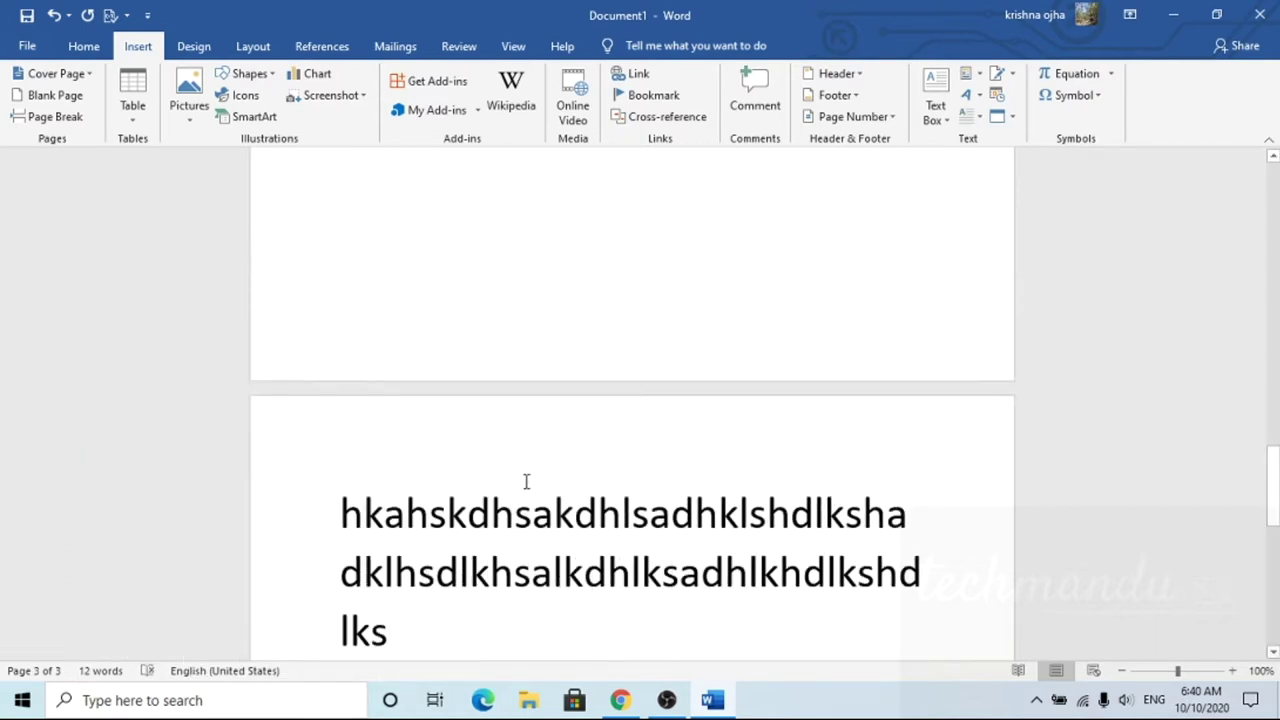
# Add a fourth blank page to the document.
pyautogui.scroll(10, 520, 483)
pyautogui.scroll(5, 526, 480)
pyautogui.scroll(-3, 524, 483)
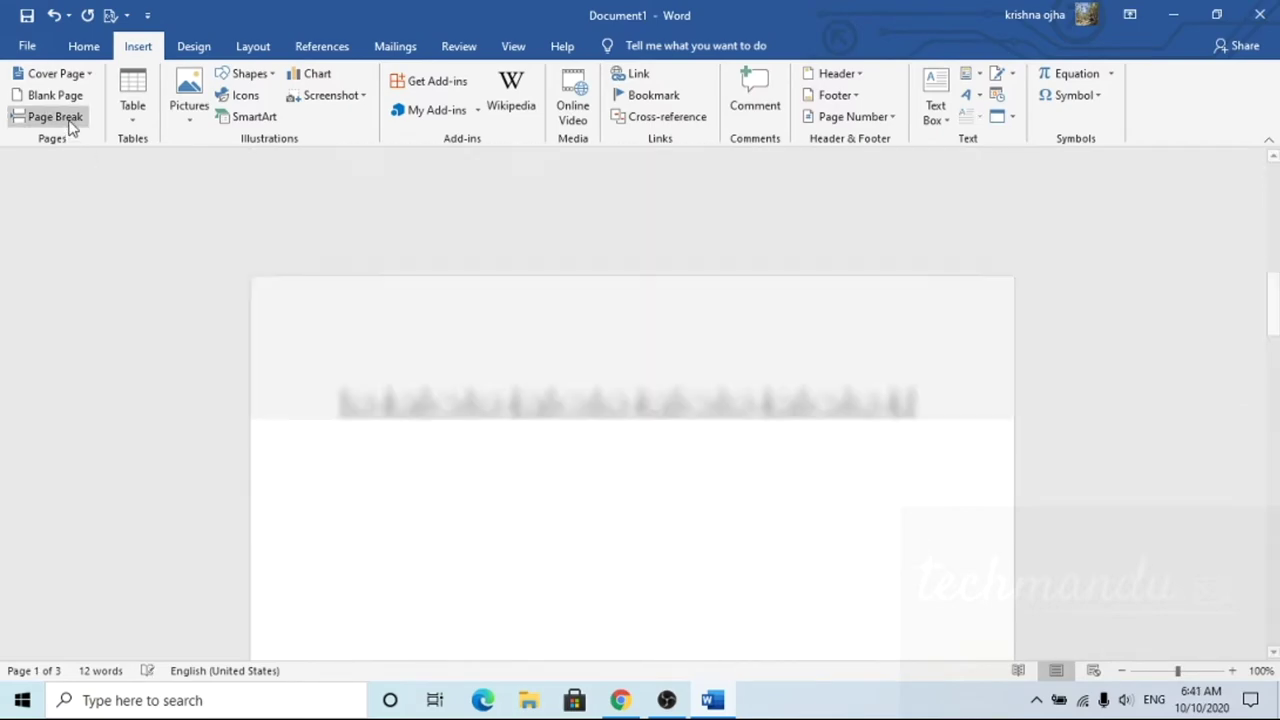
pyautogui.click(55, 117)
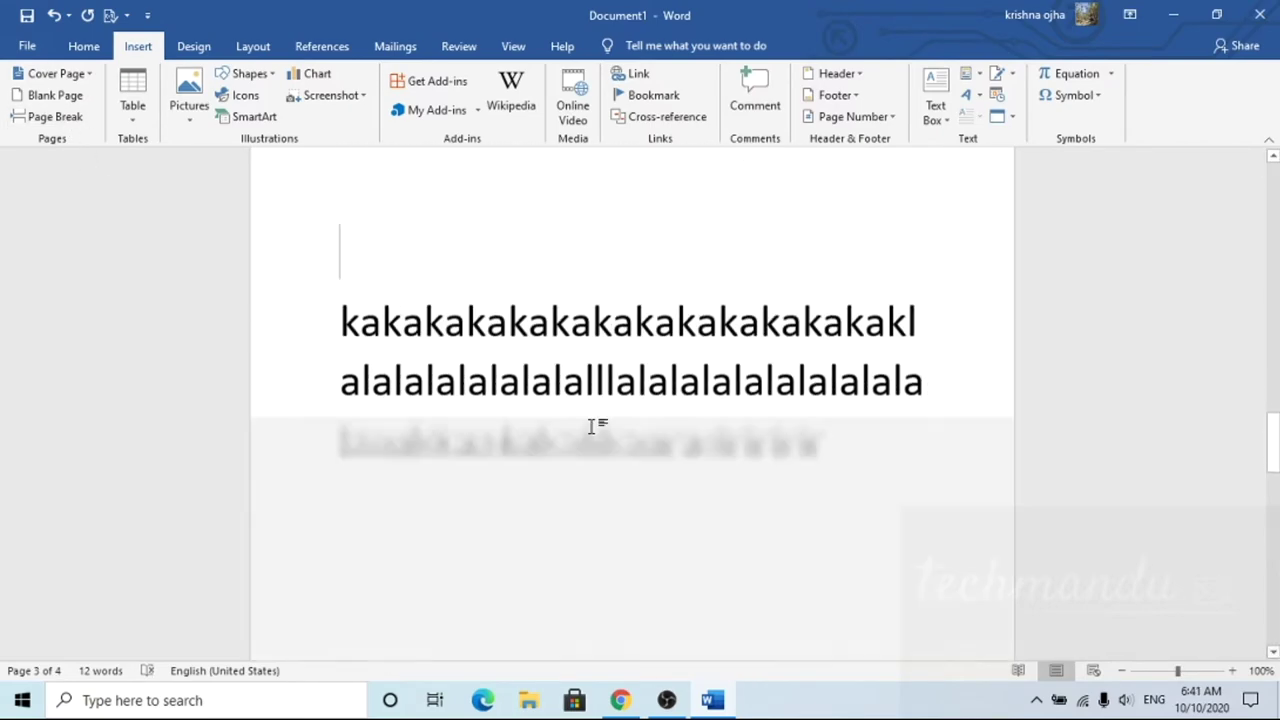
# Type 'I don't want this page but how to delete this page' and 'Let's start....' on separate lines.
pyautogui.write('I d')
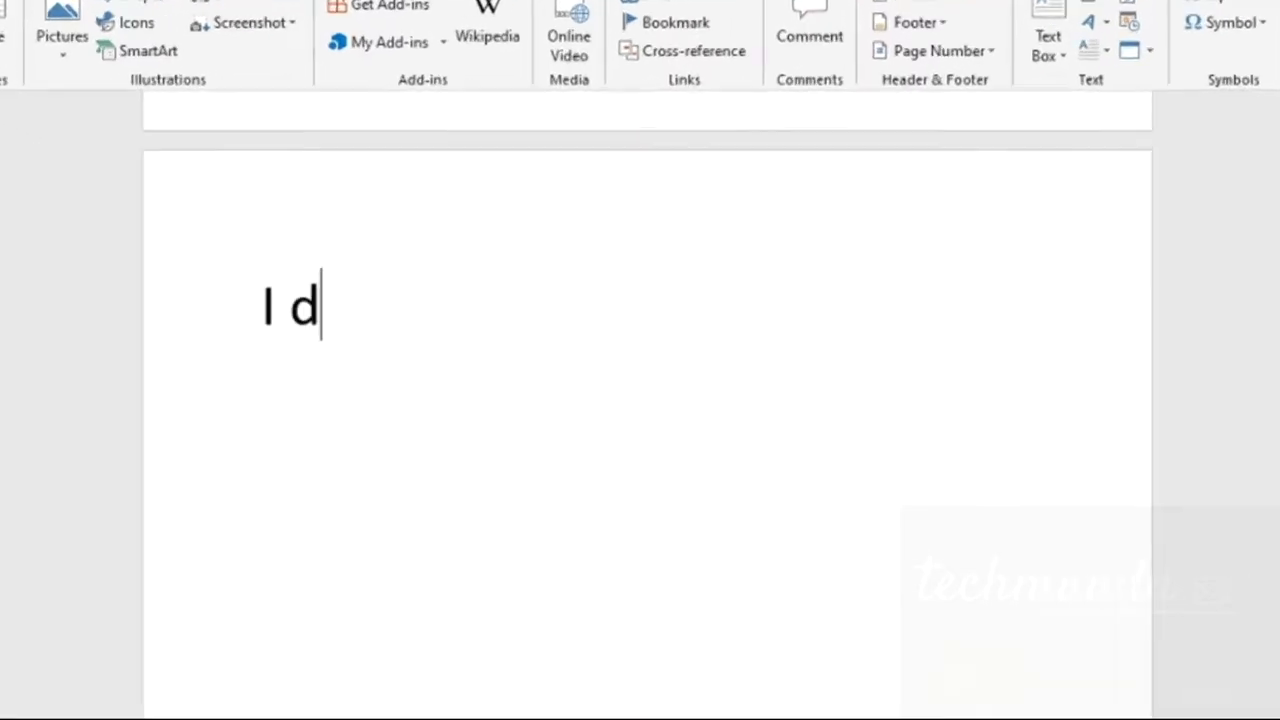
pyautogui.write("on't want this pagebut how")
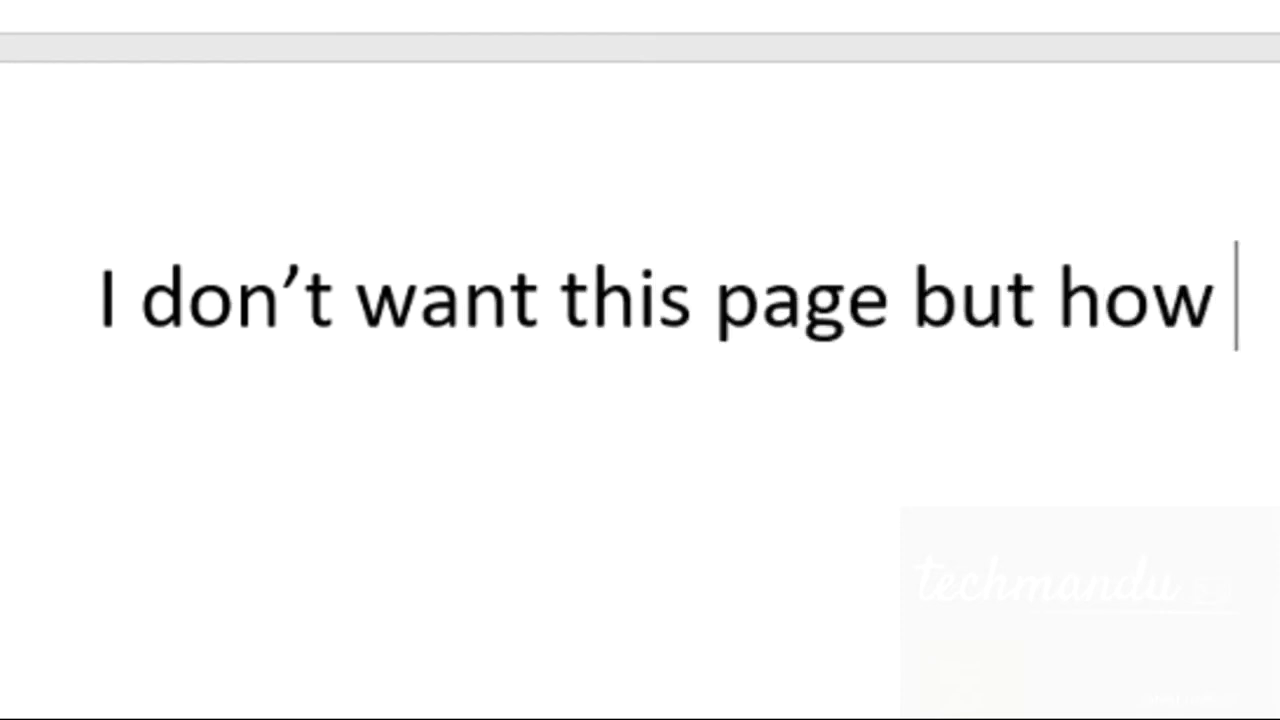
pyautogui.write(' to delete this page')
pyautogui.press('Return')
pyautogui.write('let')
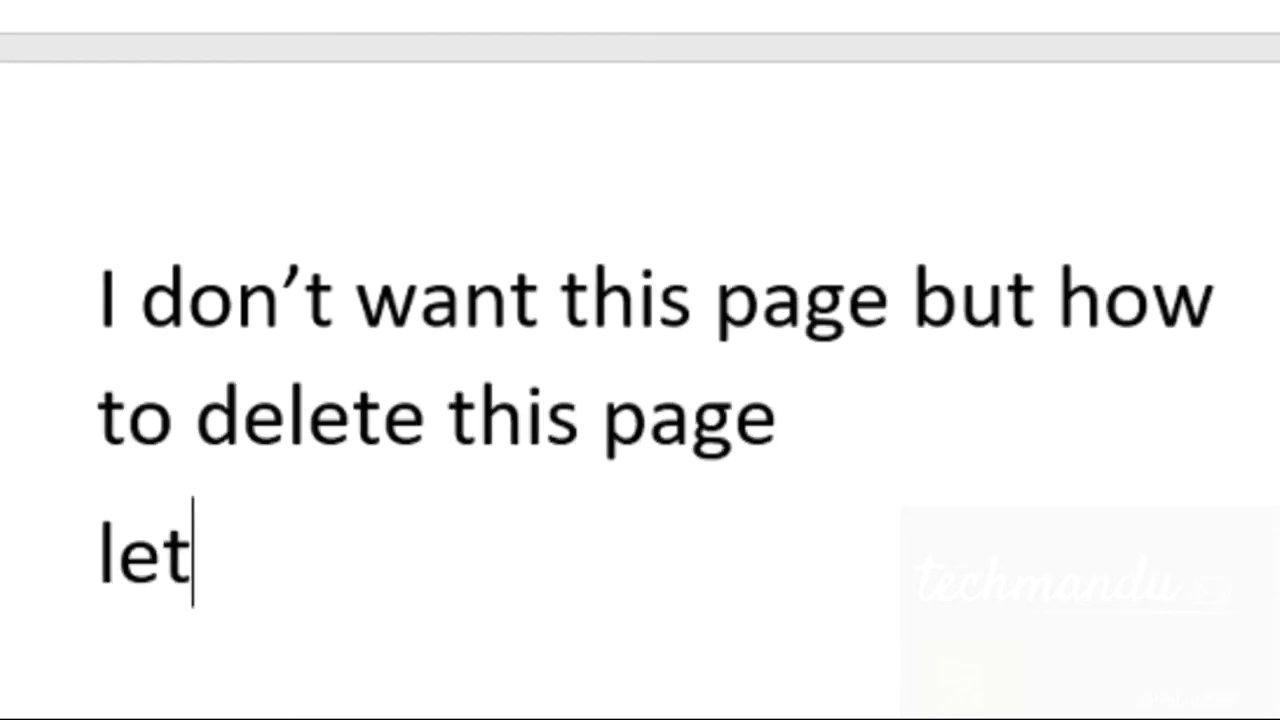
pyautogui.write("'s starr")
pyautogui.write('...')
# Set the 'Let's start....' line to 48-point font size.
pyautogui.moveTo(100, 555); pyautogui.dragTo(548, 555)
pyautogui.click(274, 81)
pyautogui.click(255, 360)
pyautogui.click(640, 495)
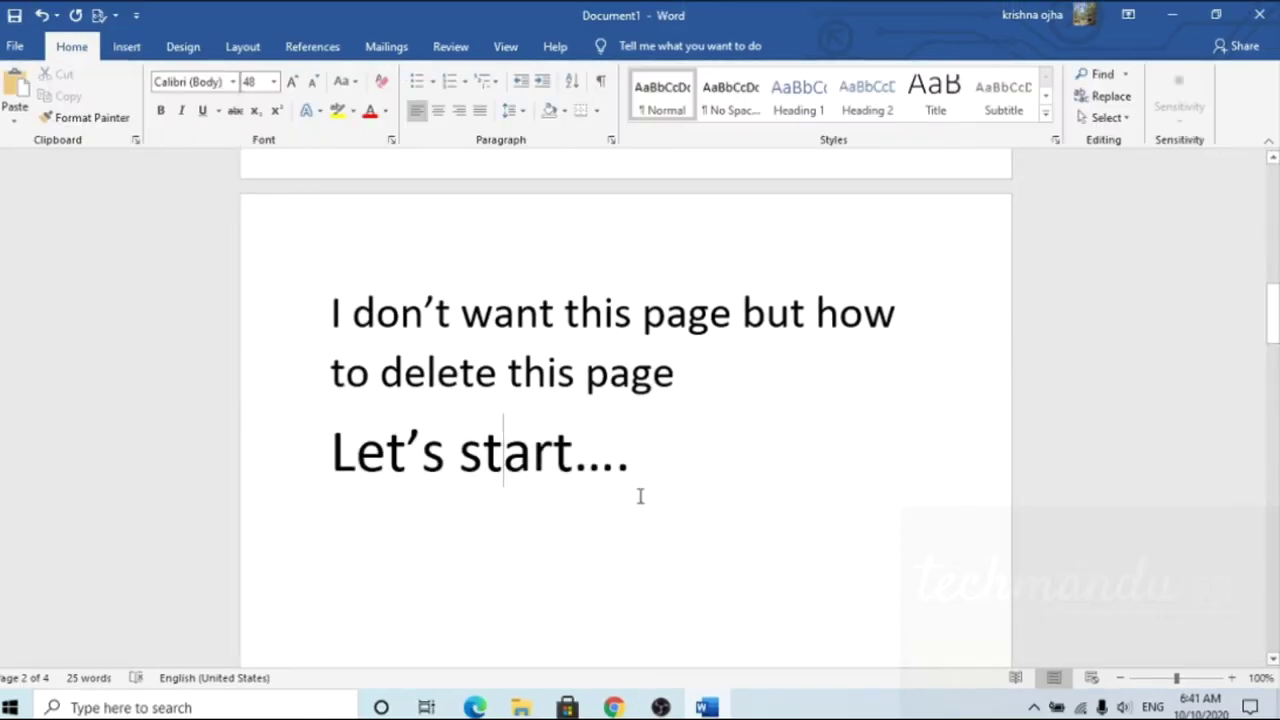
pyautogui.click(505, 47)
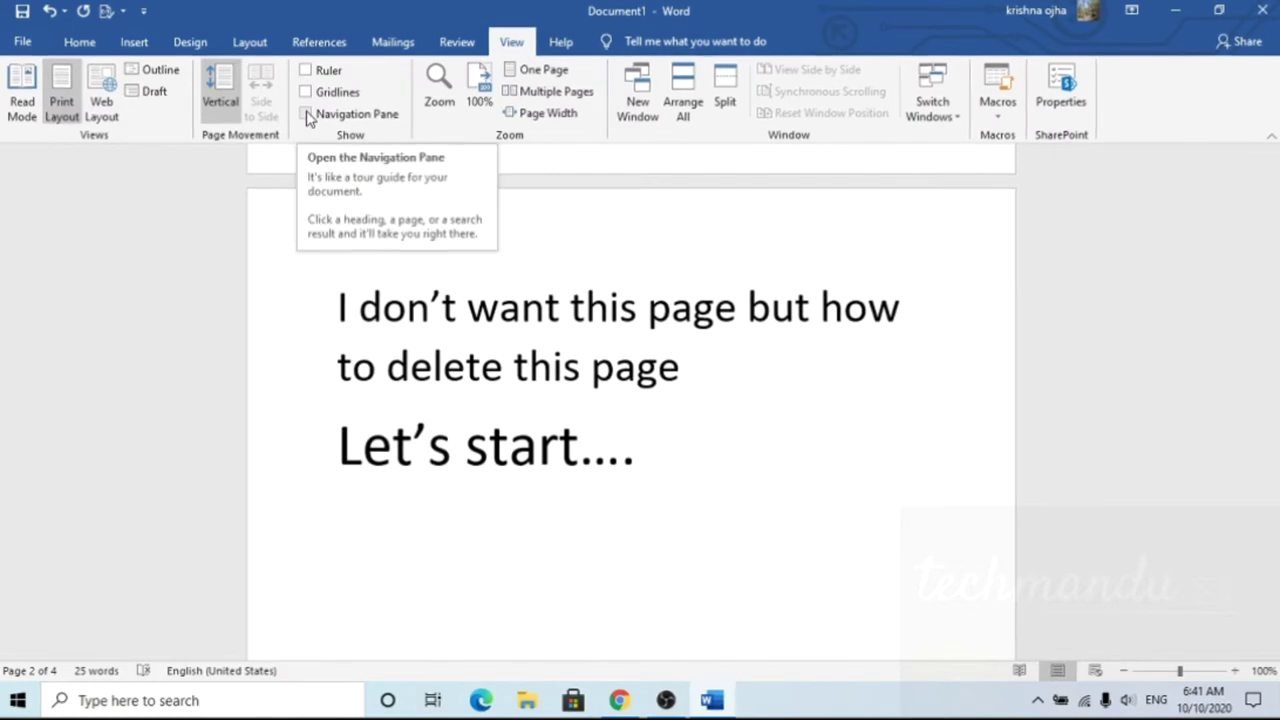
# Show the Navigation Pane with page thumbnails and jump between pages 1 and 2.
pyautogui.click(306, 116)
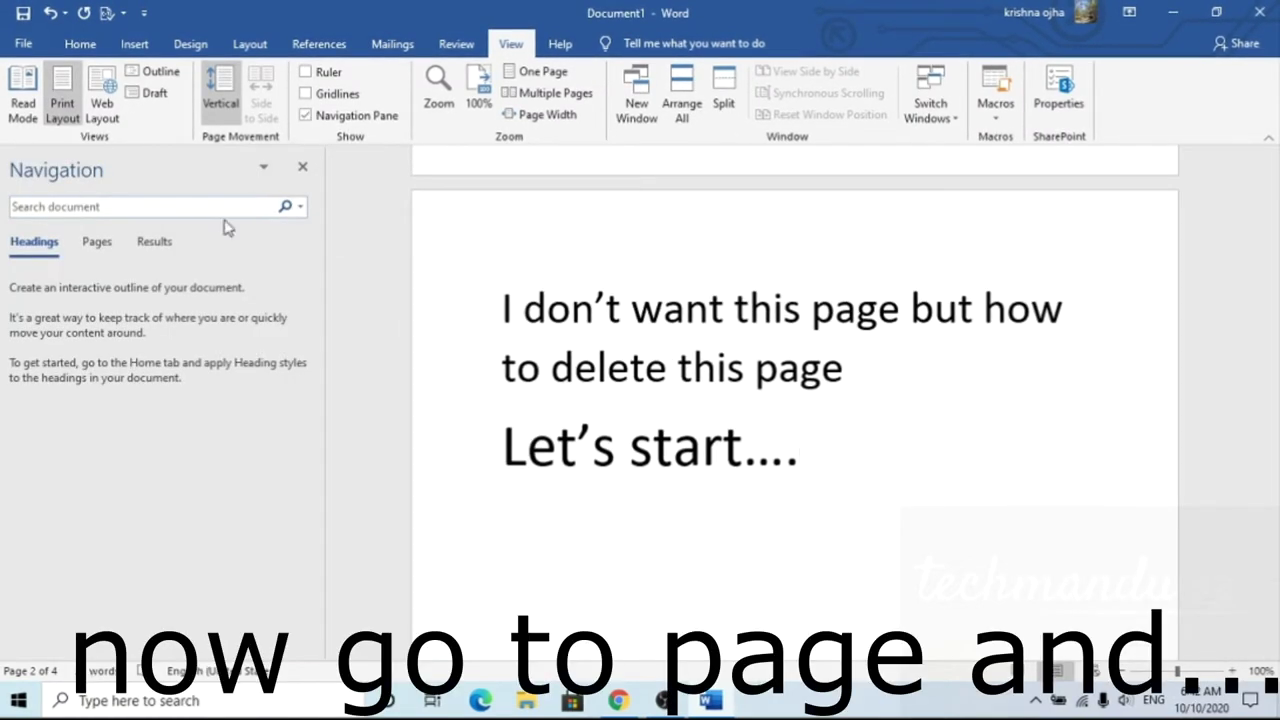
pyautogui.click(96, 241)
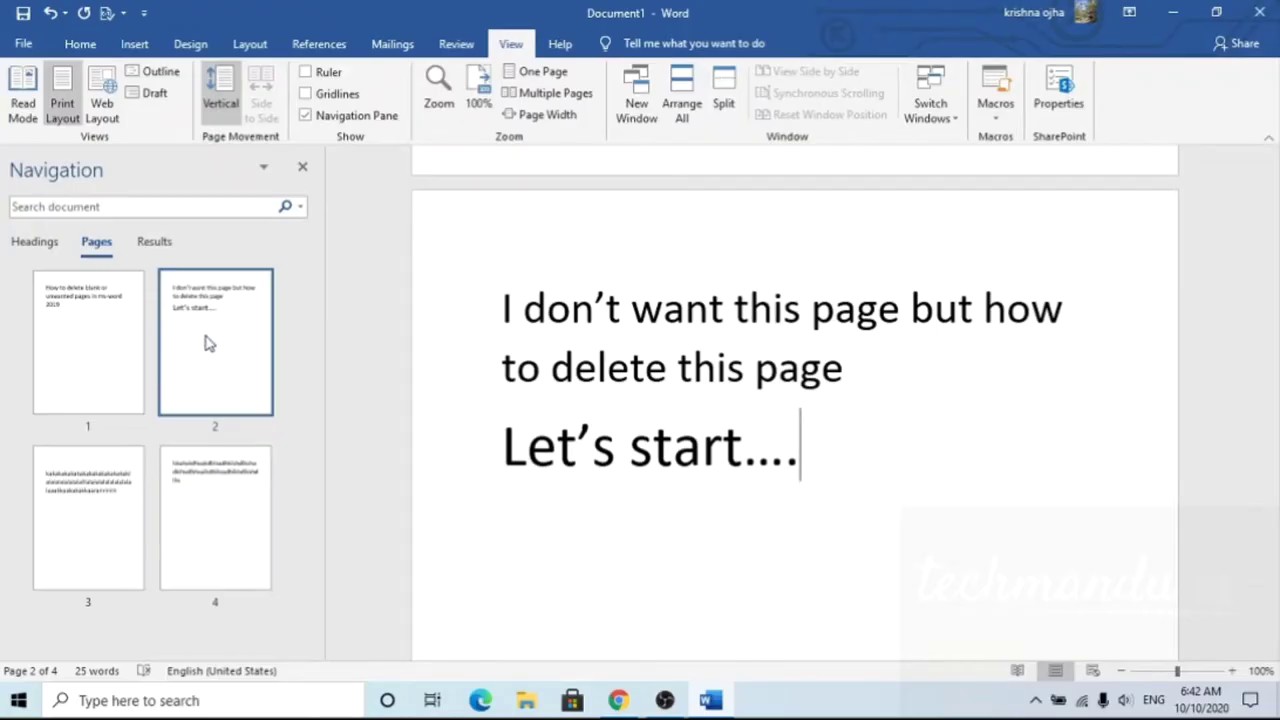
pyautogui.click(77, 317)
pyautogui.click(219, 329)
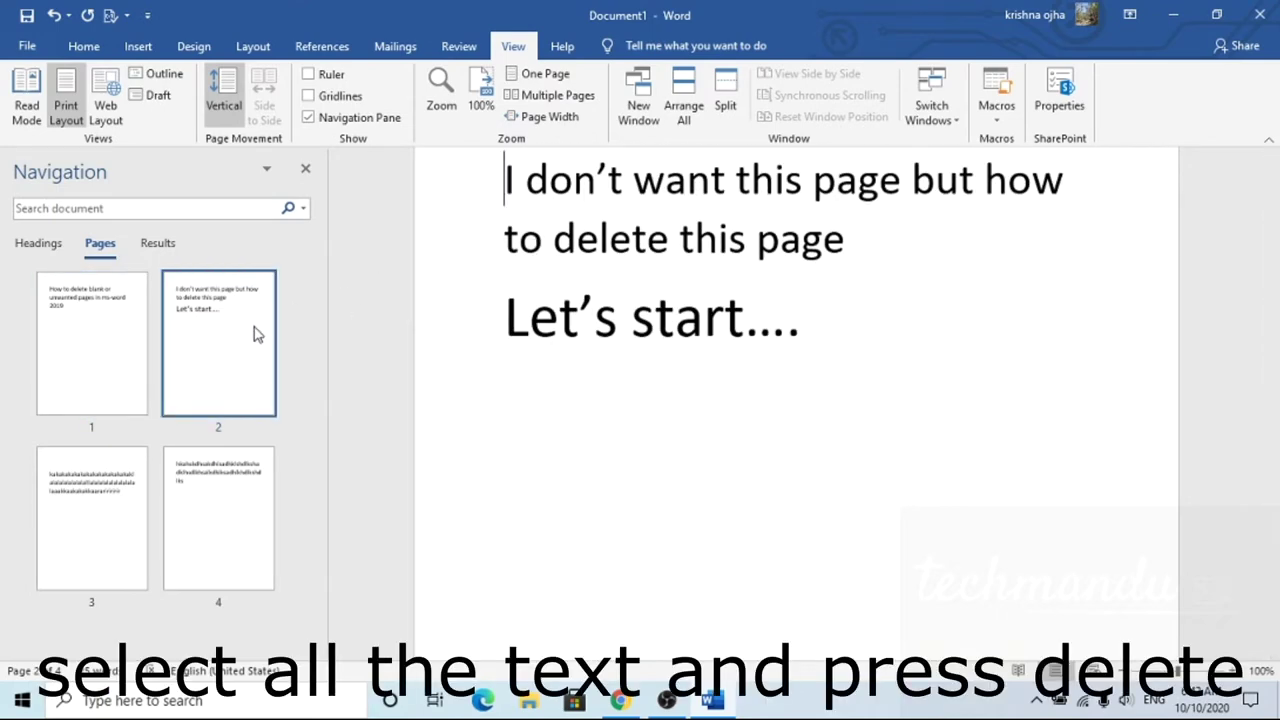
# Delete the first few characters of the unwanted sentence one by one.
pyautogui.press('Delete')
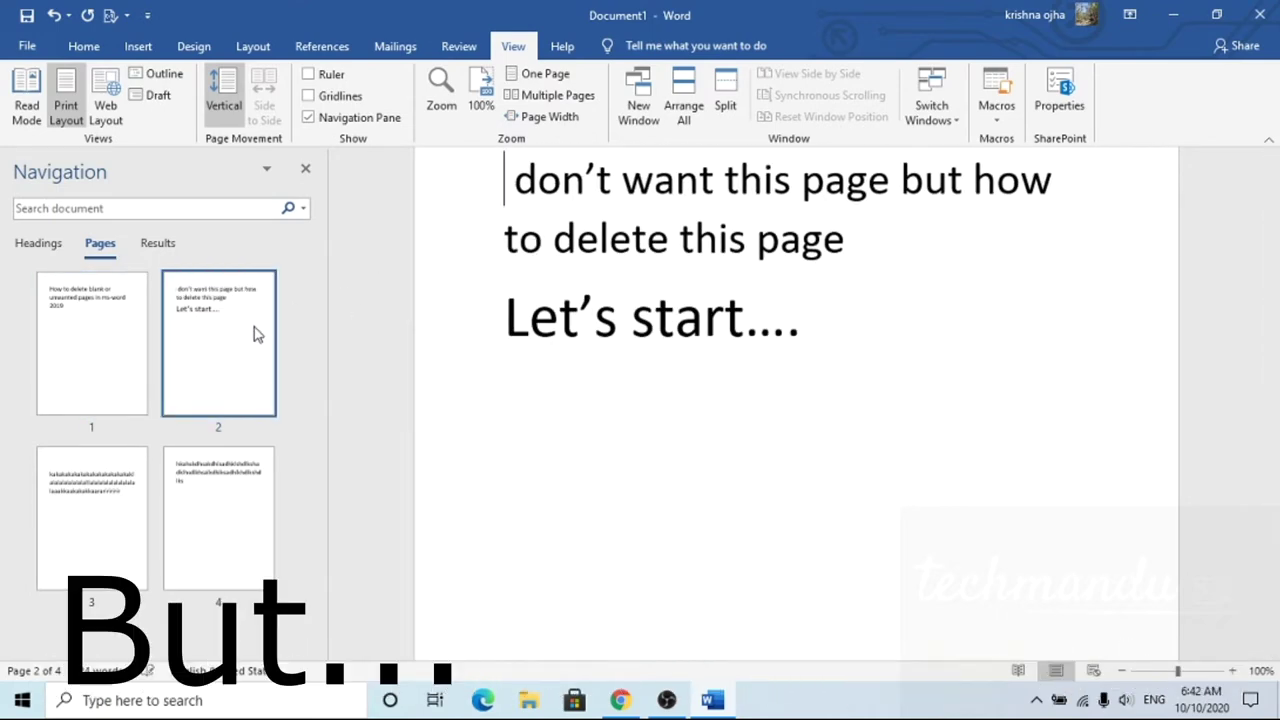
pyautogui.press('Delete')
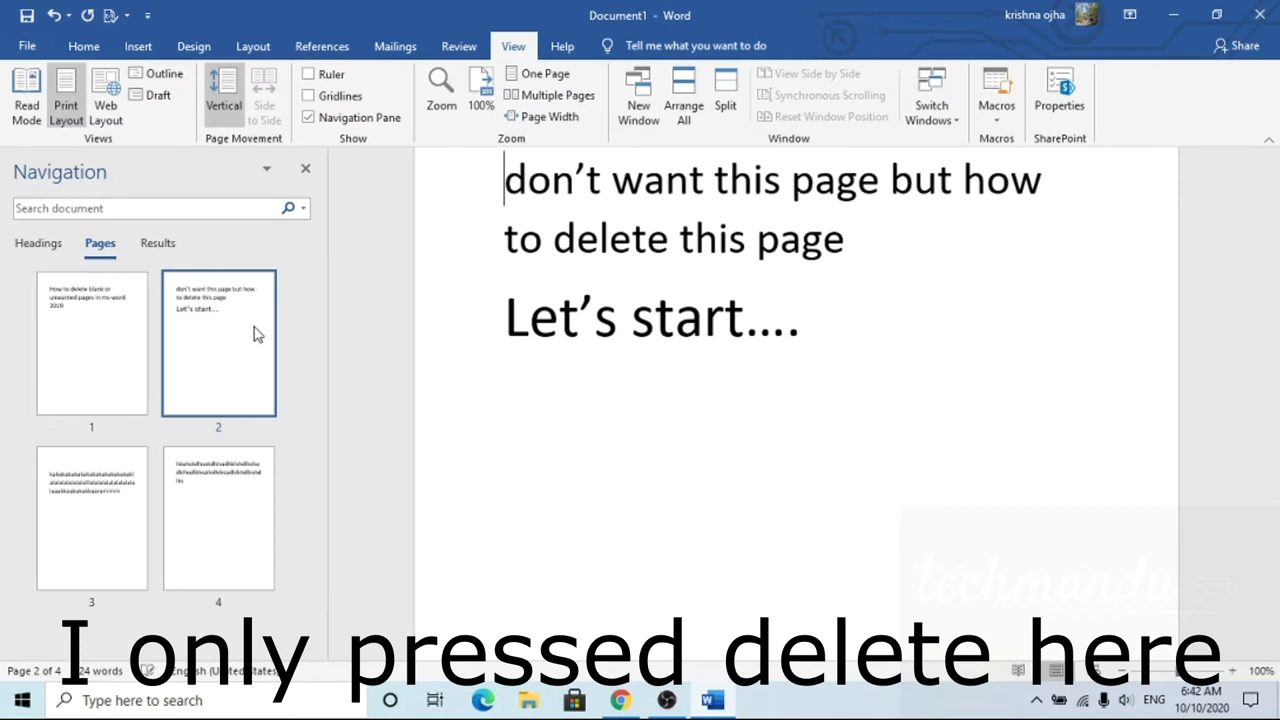
pyautogui.press('Delete')
pyautogui.press('Delete')
pyautogui.press('Delete')
pyautogui.press('Delete')
pyautogui.press('Delete')
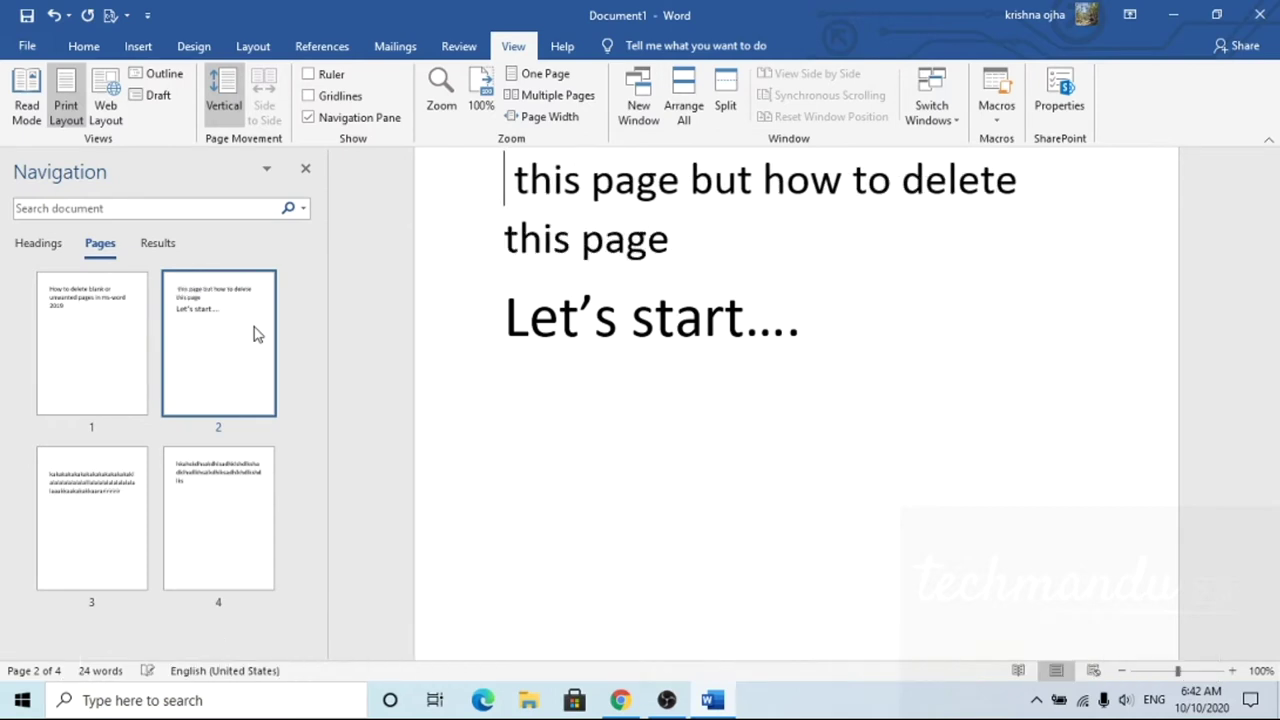
pyautogui.press('Delete')
pyautogui.press('Delete')
pyautogui.press('Delete')
pyautogui.press('Delete')
pyautogui.press('Delete')
pyautogui.press('Delete')
pyautogui.press('Delete')
pyautogui.press('Delete')
pyautogui.press('Delete')
pyautogui.press('Delete')
pyautogui.press('Delete')
pyautogui.press('Delete')
pyautogui.press('Delete')
pyautogui.press('Delete')
pyautogui.press('Delete')
pyautogui.press('Delete')
pyautogui.press('Delete')
pyautogui.press('Delete')
pyautogui.press('Delete')
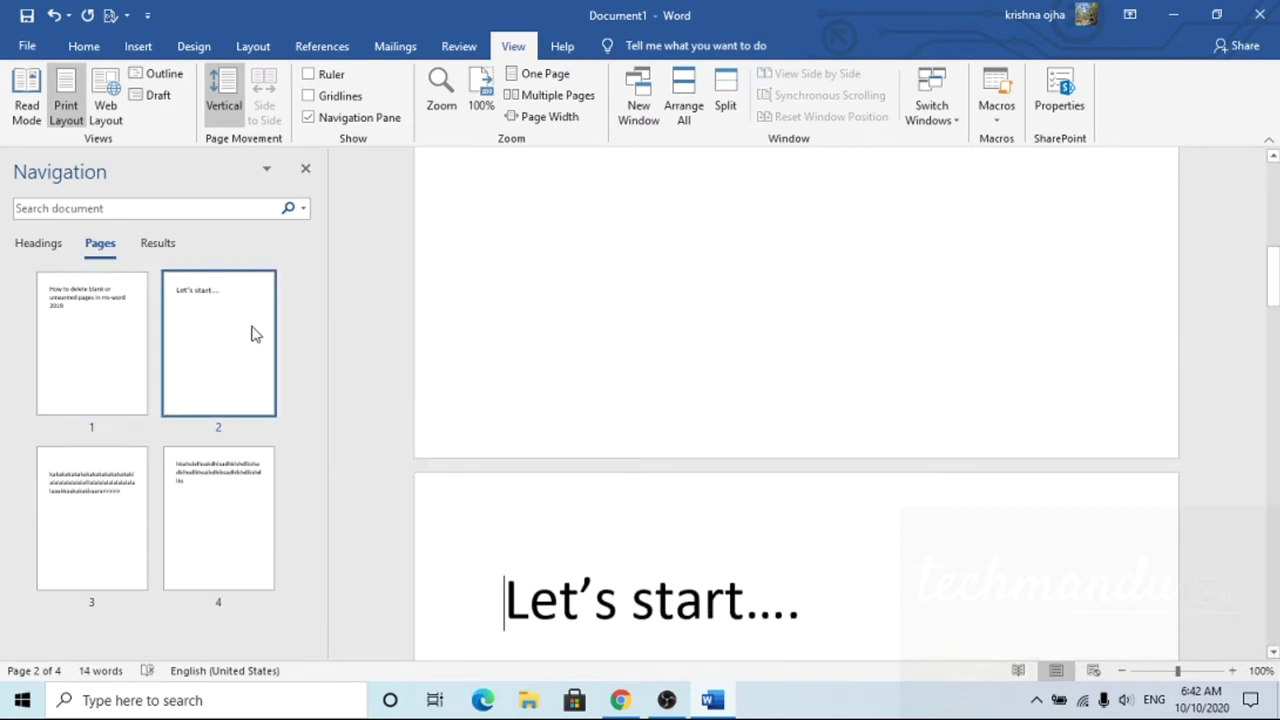
# Select the 'Let's start....' line on page 2 and delete it along with its page.
pyautogui.click(232, 338)
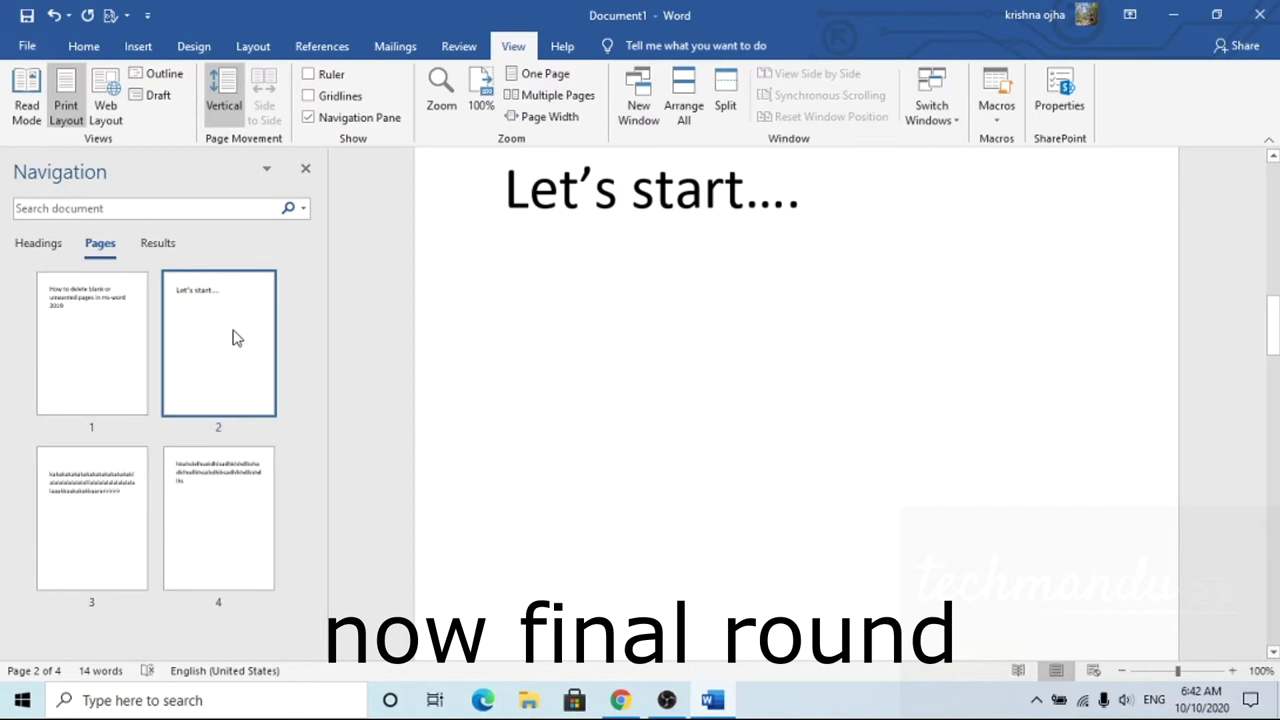
pyautogui.moveTo(586, 207); pyautogui.dragTo(926, 197)
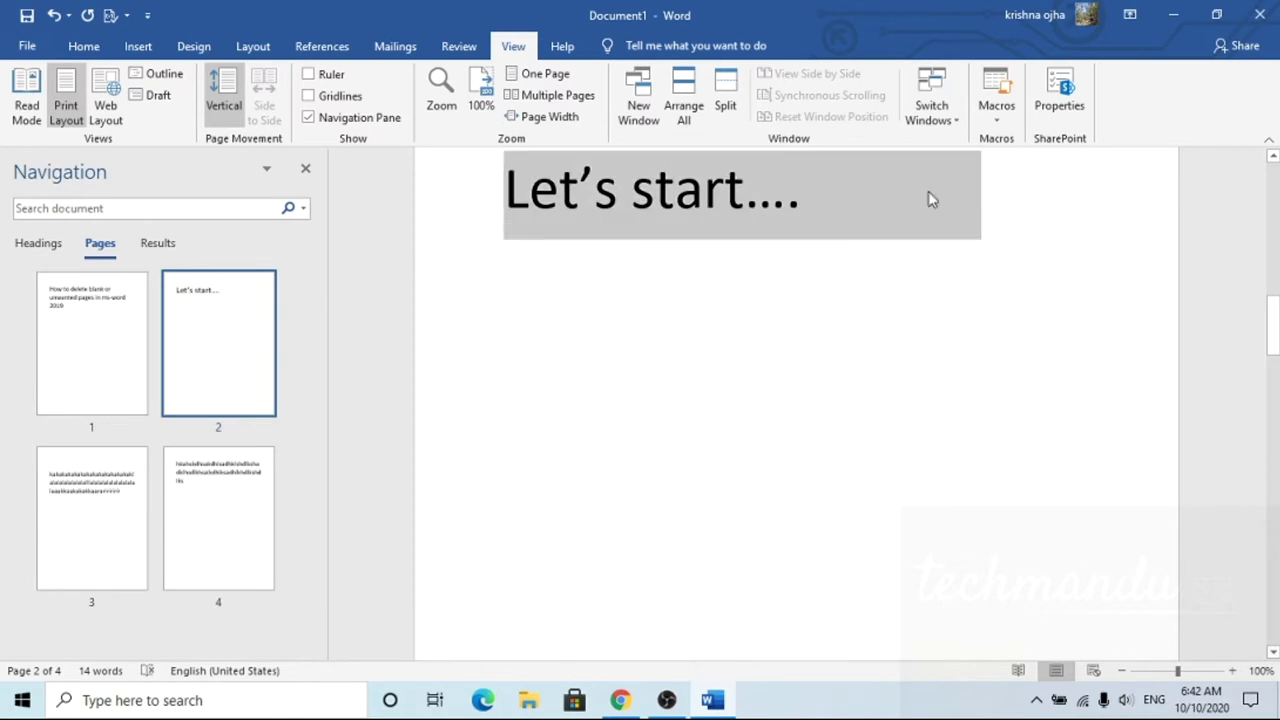
pyautogui.press('Delete')
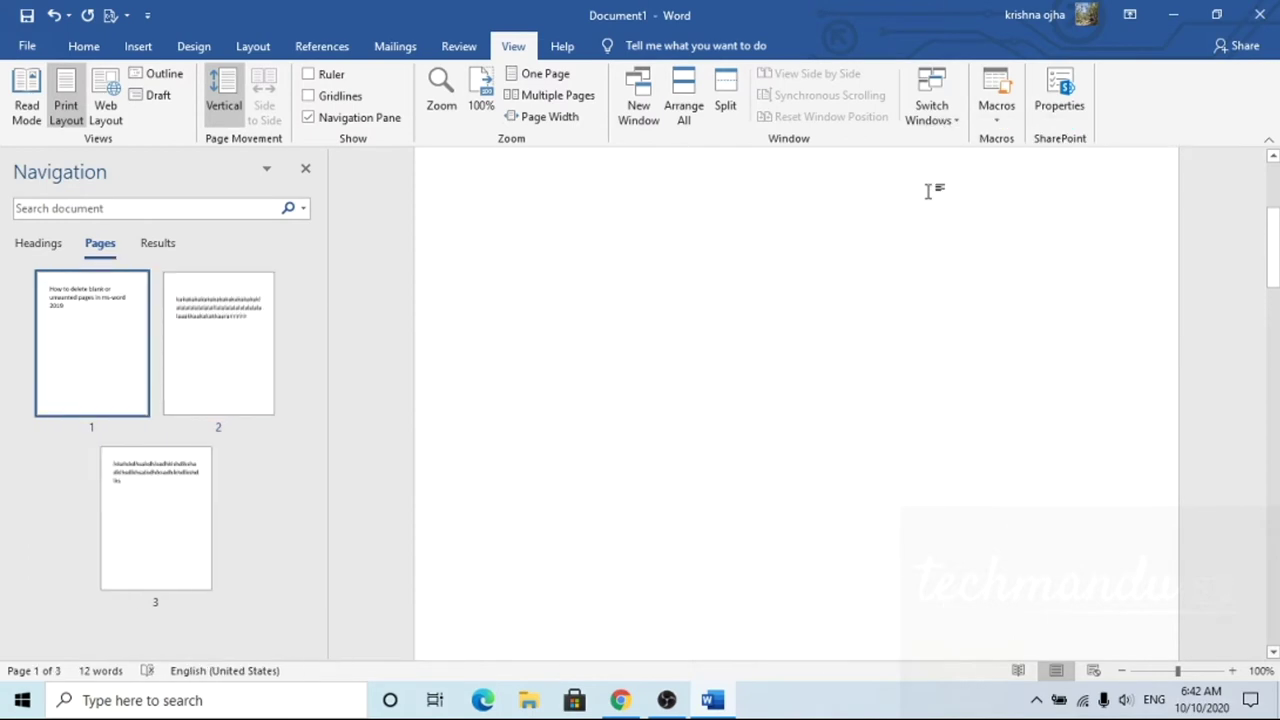
# Scroll through the document to review the two pages of filler text.
pyautogui.scroll(3, 655, 313)
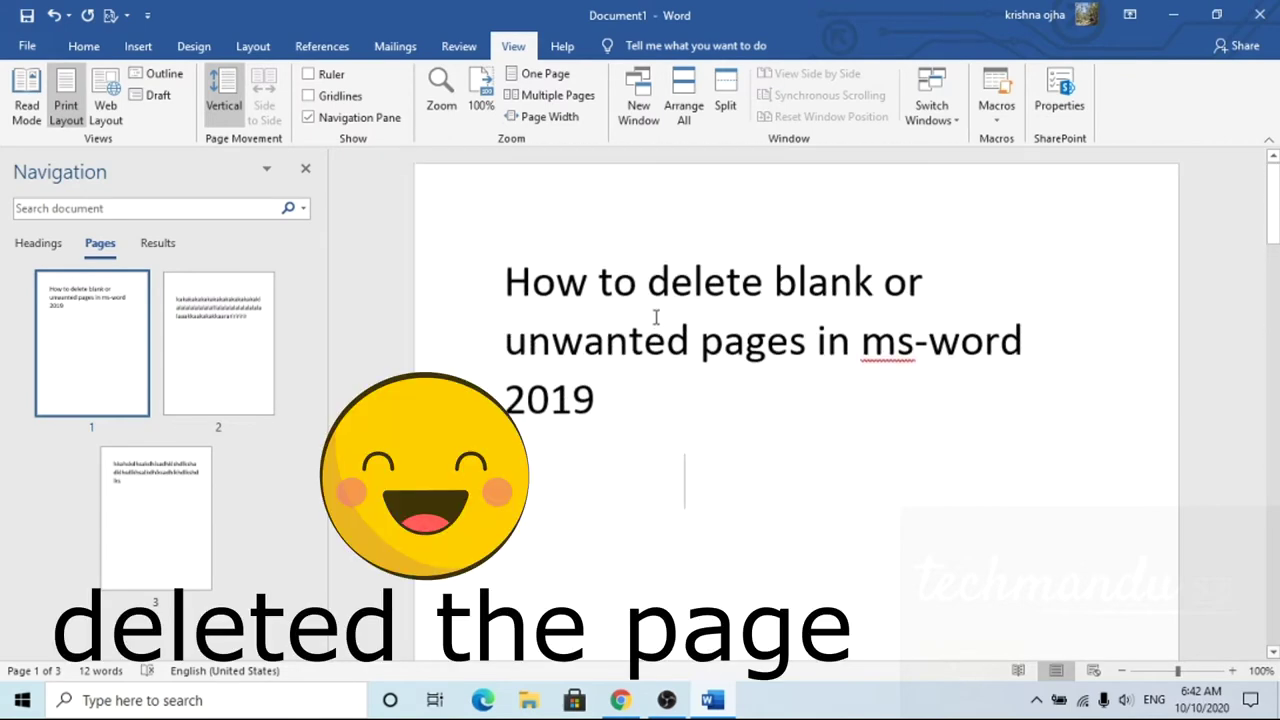
pyautogui.scroll(1, 655, 317)
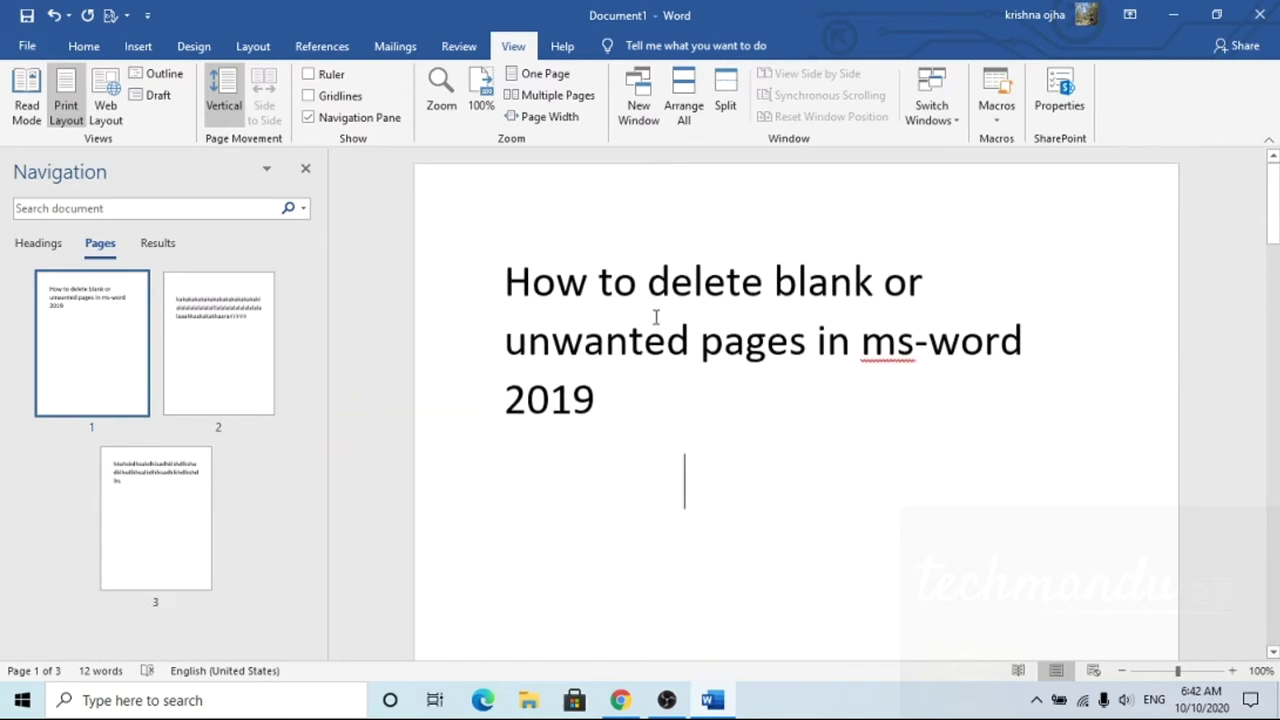
pyautogui.scroll(-3, 633, 455)
pyautogui.scroll(-2, 633, 455)
pyautogui.scroll(2, 633, 455)
pyautogui.scroll(3, 633, 455)
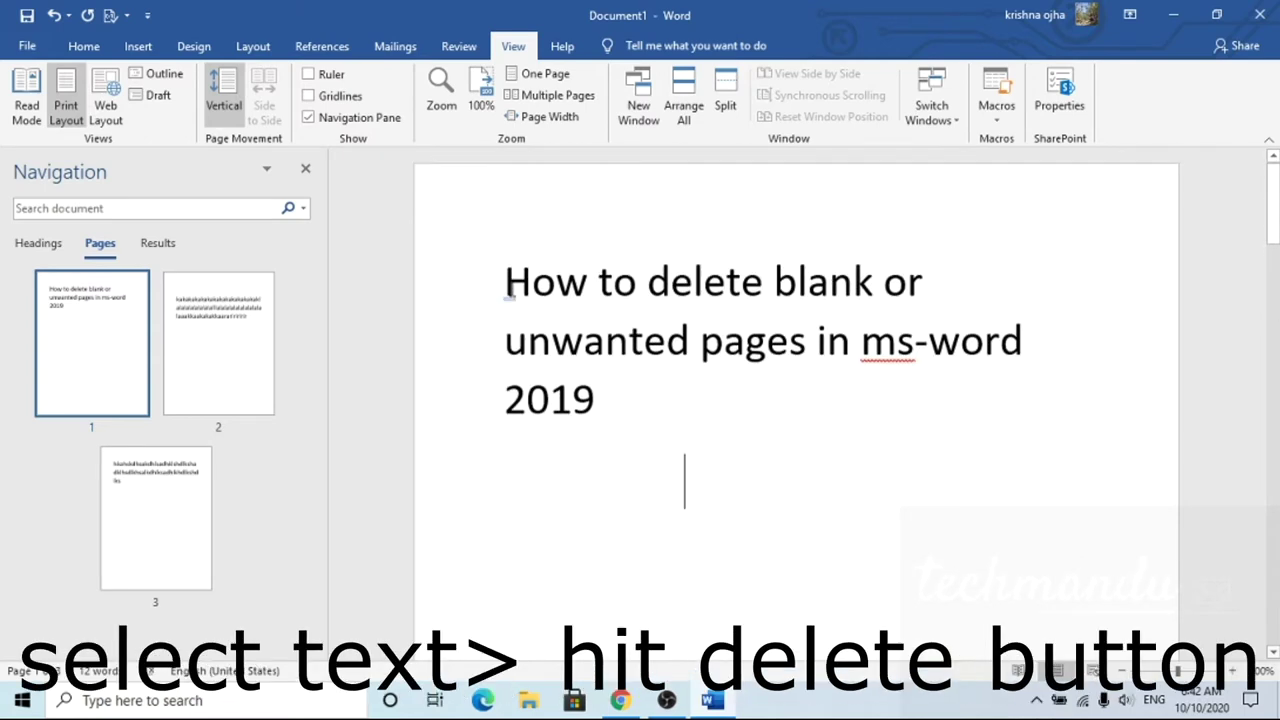
pyautogui.scroll(-1, 589, 240)
pyautogui.scroll(-6, 546, 320)
pyautogui.scroll(-7, 546, 323)
pyautogui.scroll(-3, 546, 323)
pyautogui.scroll(-1, 546, 323)
# Select and delete the filler text on both pages, leaving a 10-word count.
pyautogui.click(504, 285)
pyautogui.keyDown('shift'); pyautogui.click(1019, 472); pyautogui.keyUp('shift')
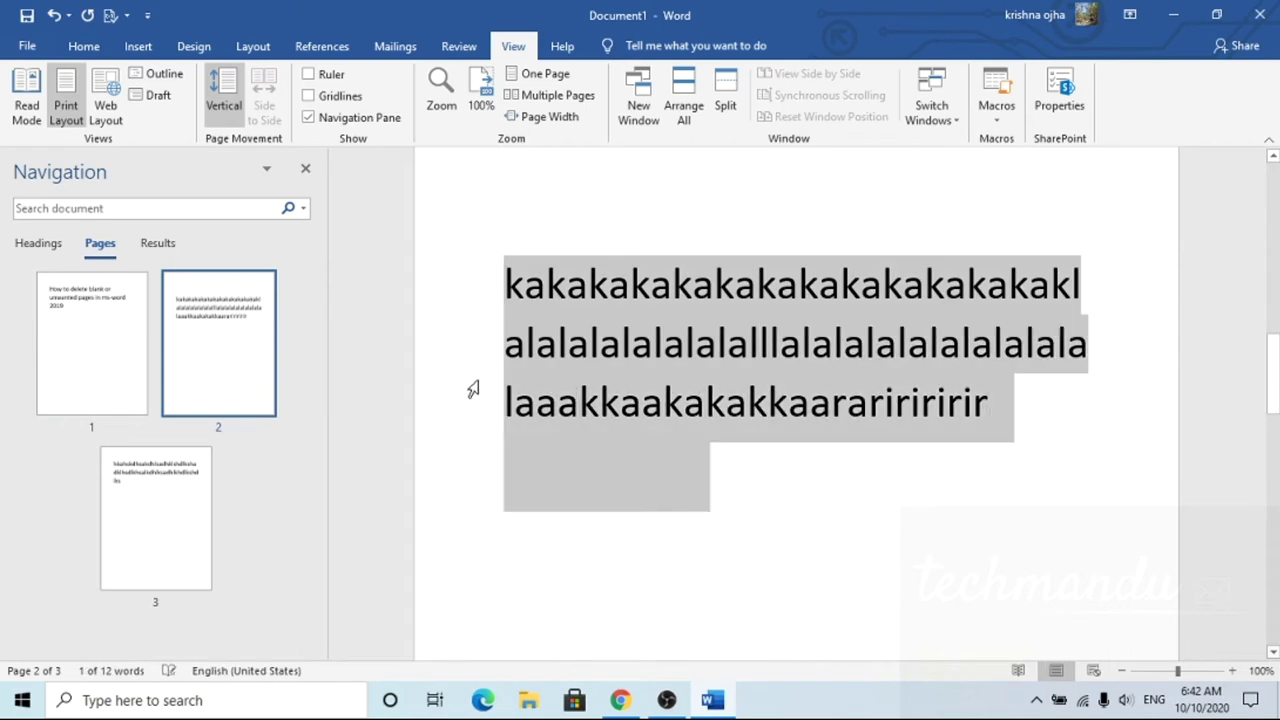
pyautogui.press('Delete')
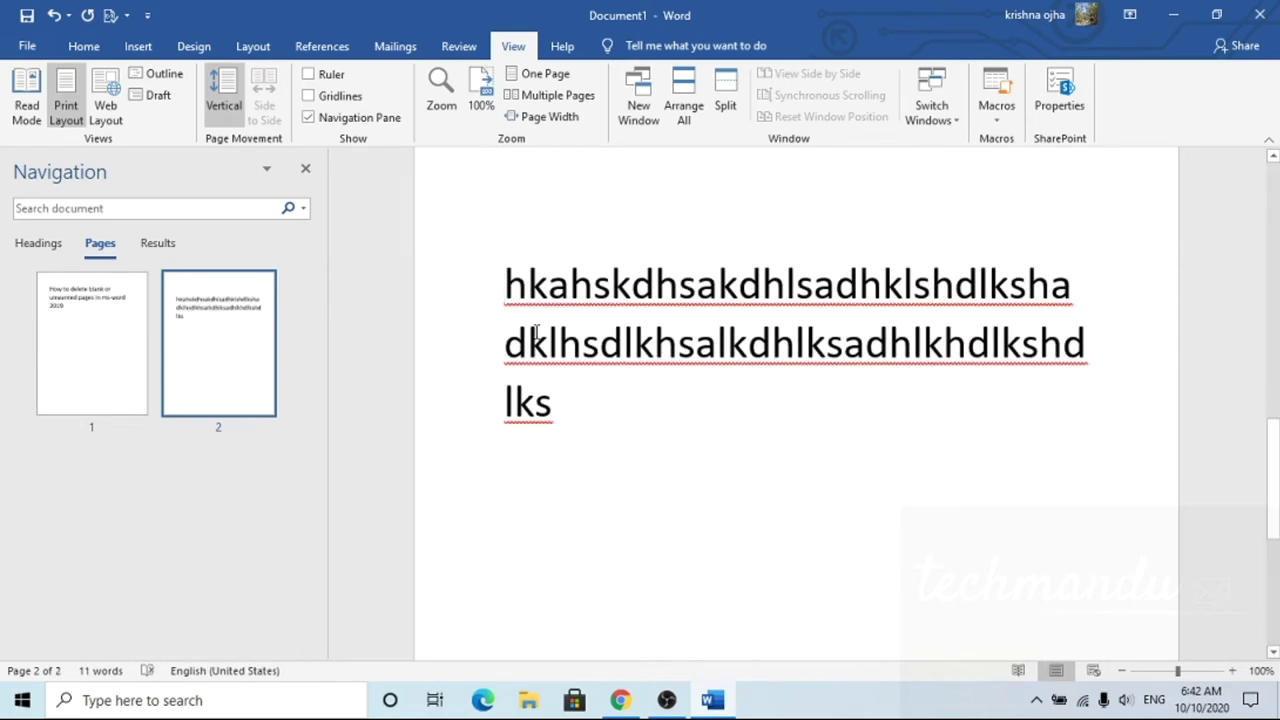
pyautogui.keyDown('shift'); pyautogui.click(630, 452); pyautogui.keyUp('shift')
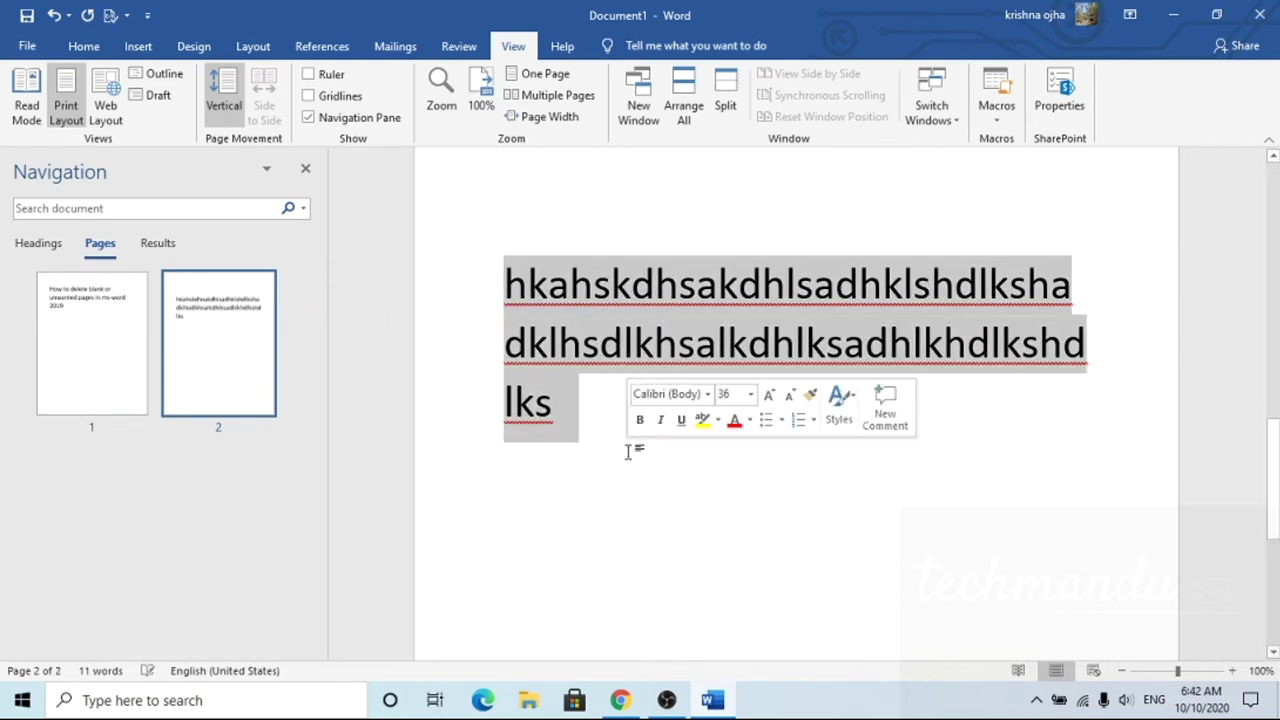
pyautogui.press('Delete')
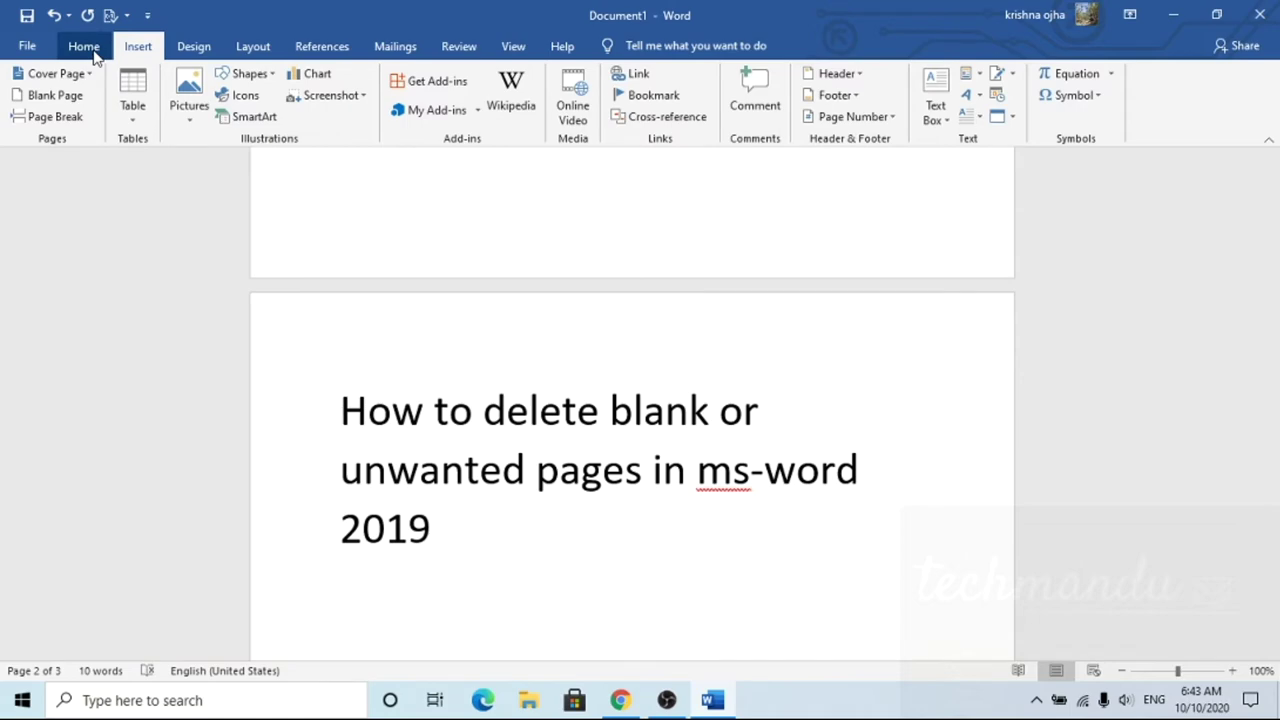
# Type filler lines 'hfdkhsf' and 'msdbsfjsbfjjsfd' on the first two pages.
pyautogui.click(85, 47)
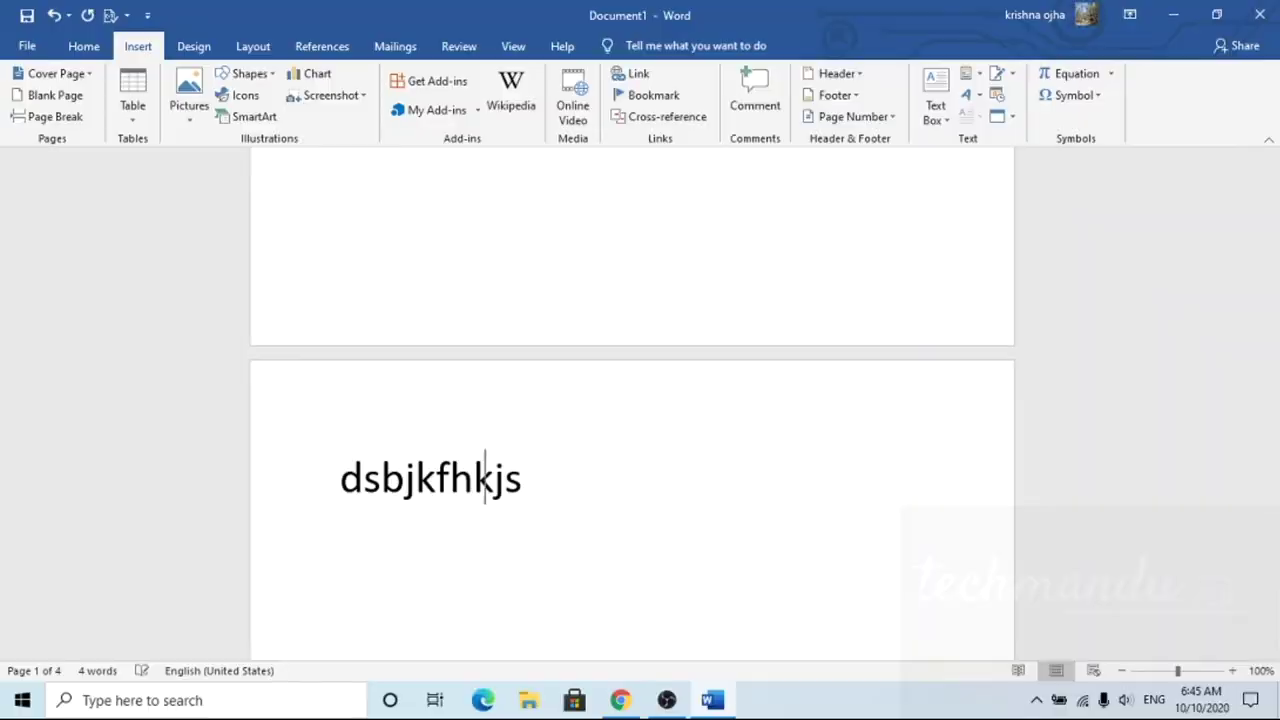
pyautogui.write('hfdkhsf')
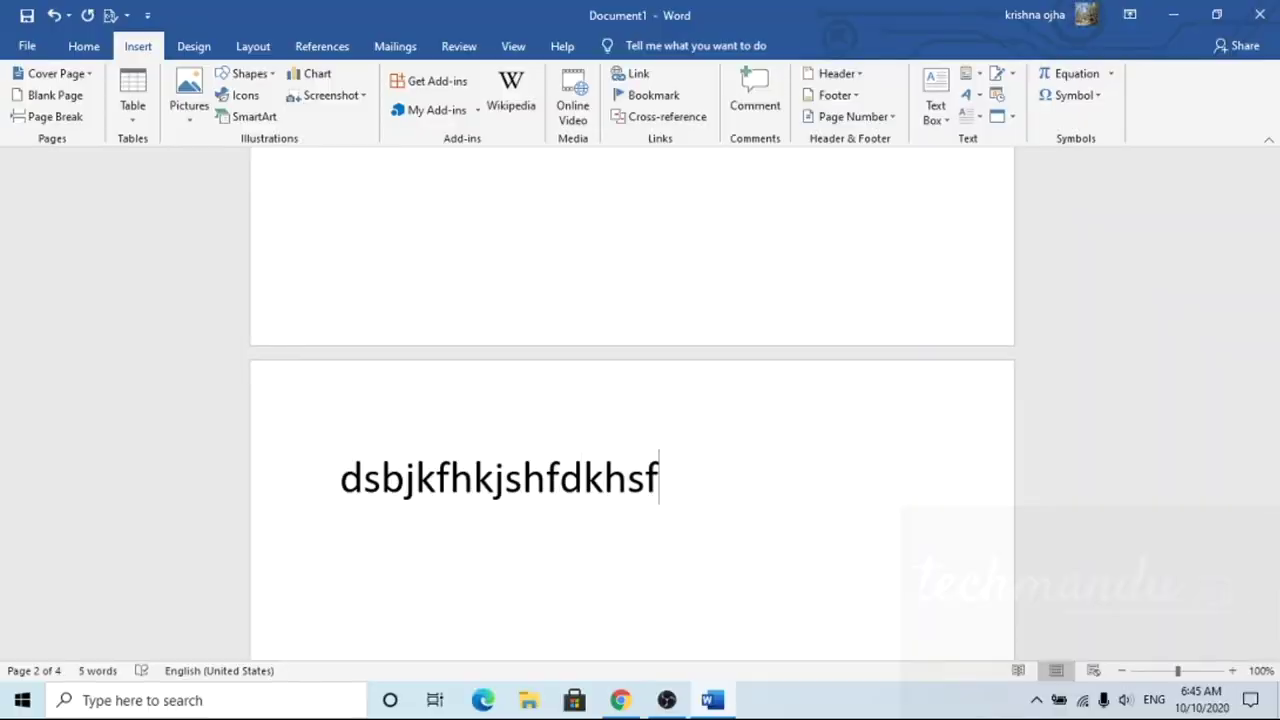
pyautogui.scroll(-15, 400, 529)
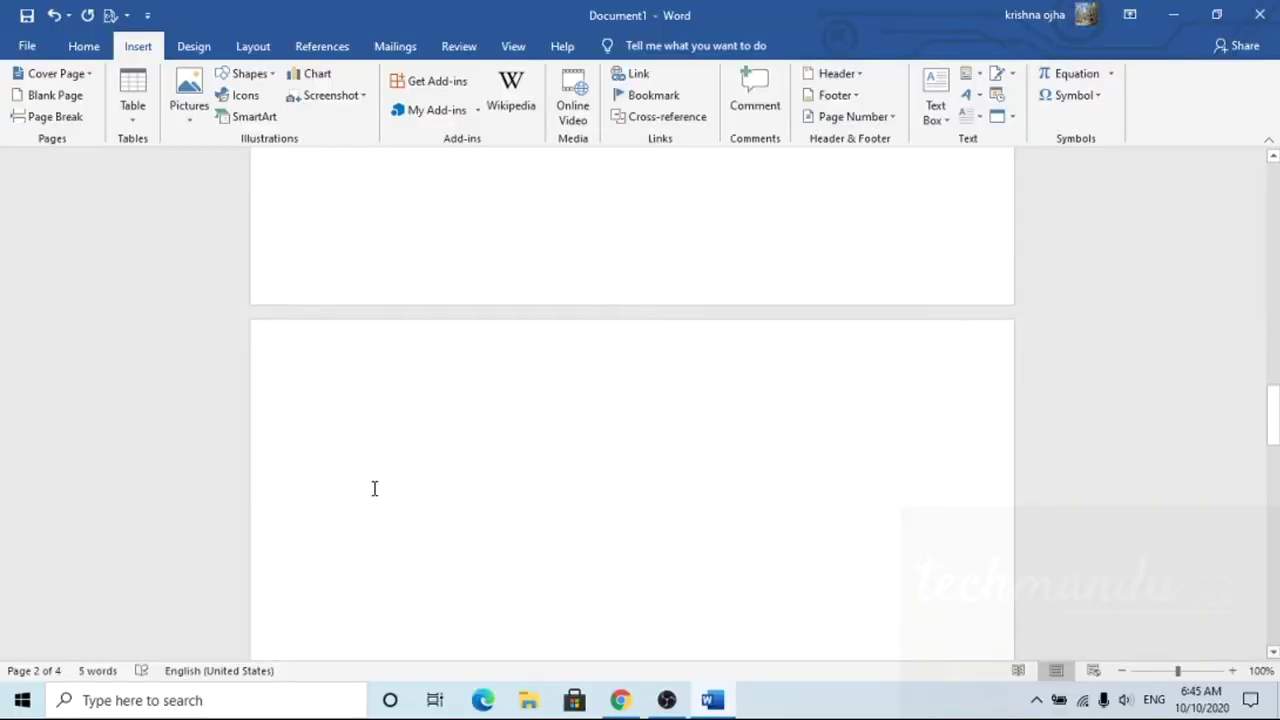
pyautogui.click(373, 488)
pyautogui.write('msdbsfjsbfjjsfd')
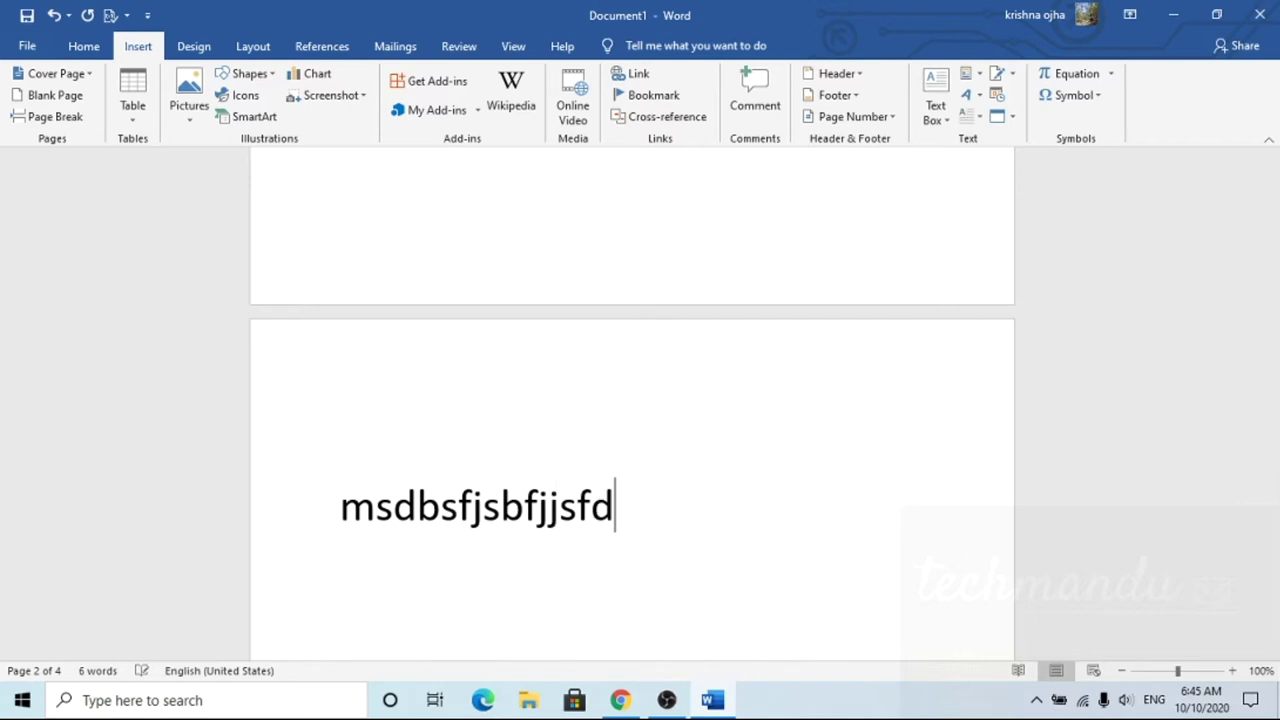
# Add the filler line 'sfdsbjfbjsdfsdfj' on a later page of the four-page document.
pyautogui.scroll(-3, 422, 372)
pyautogui.scroll(-8, 422, 372)
pyautogui.scroll(-6, 422, 372)
pyautogui.write('sf')
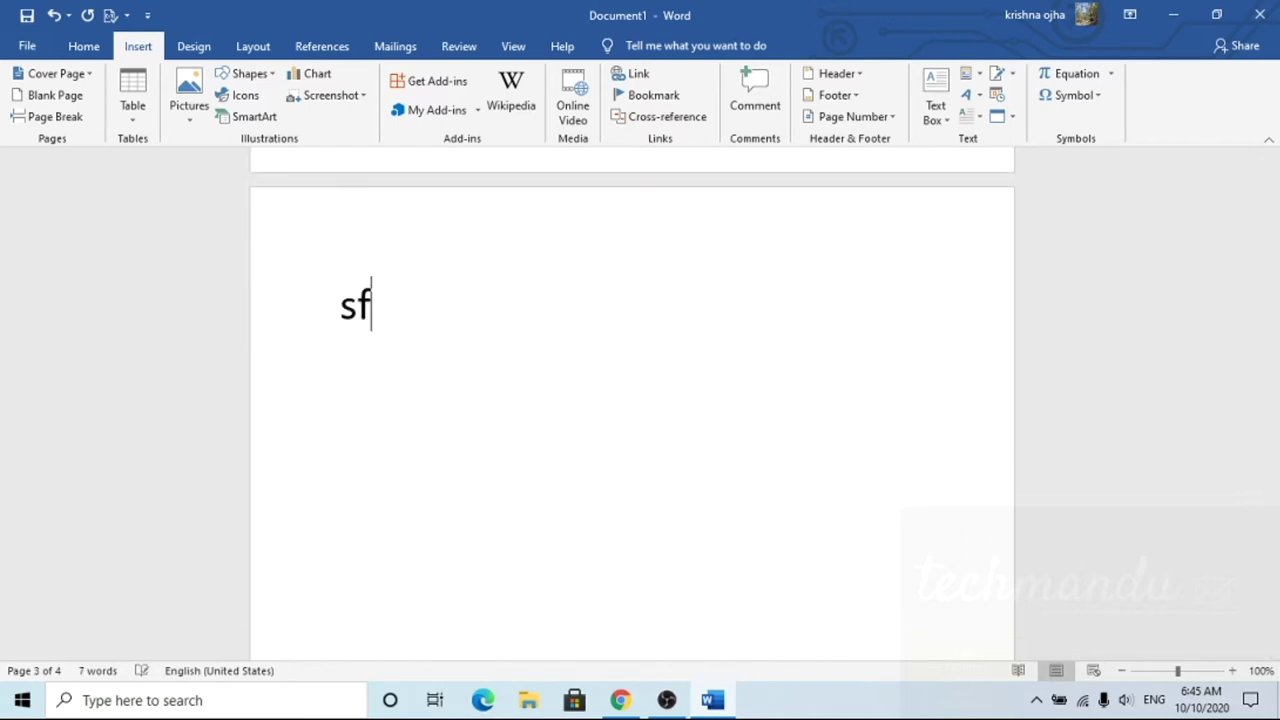
pyautogui.write('dsbjfbjsdfsdfjd')
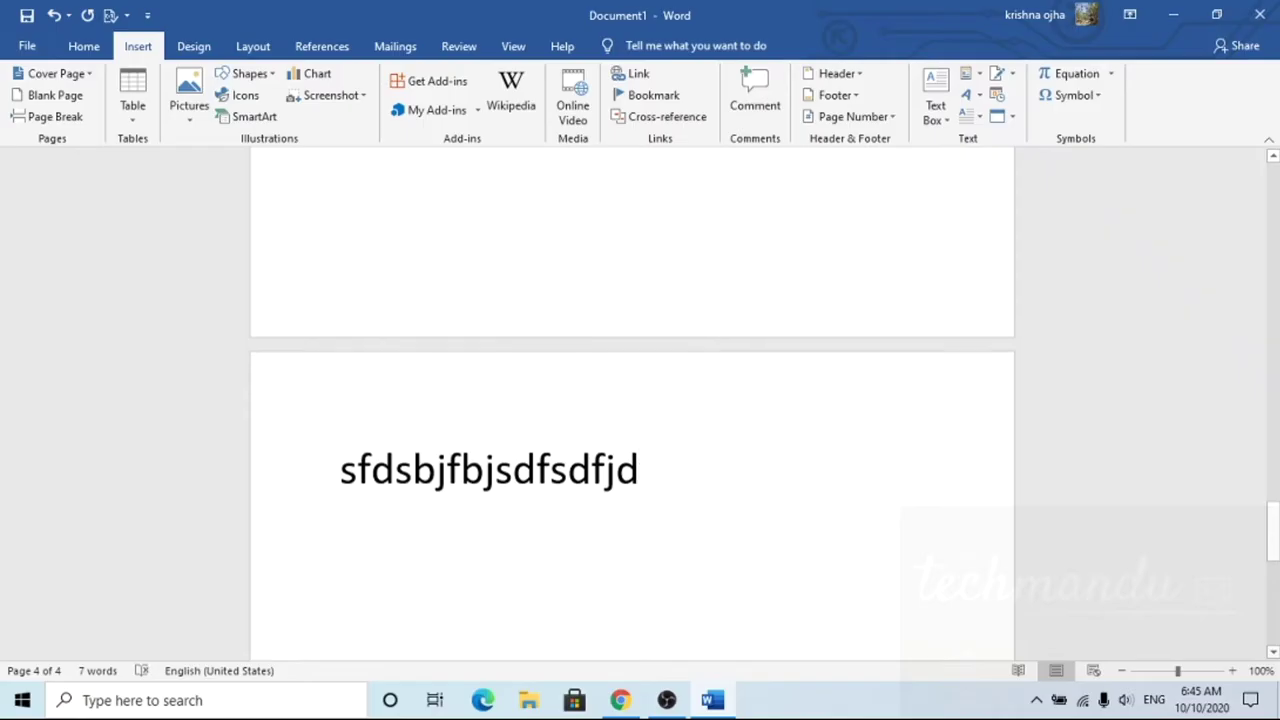
pyautogui.scroll(8, 260, 446)
pyautogui.scroll(3, 260, 446)
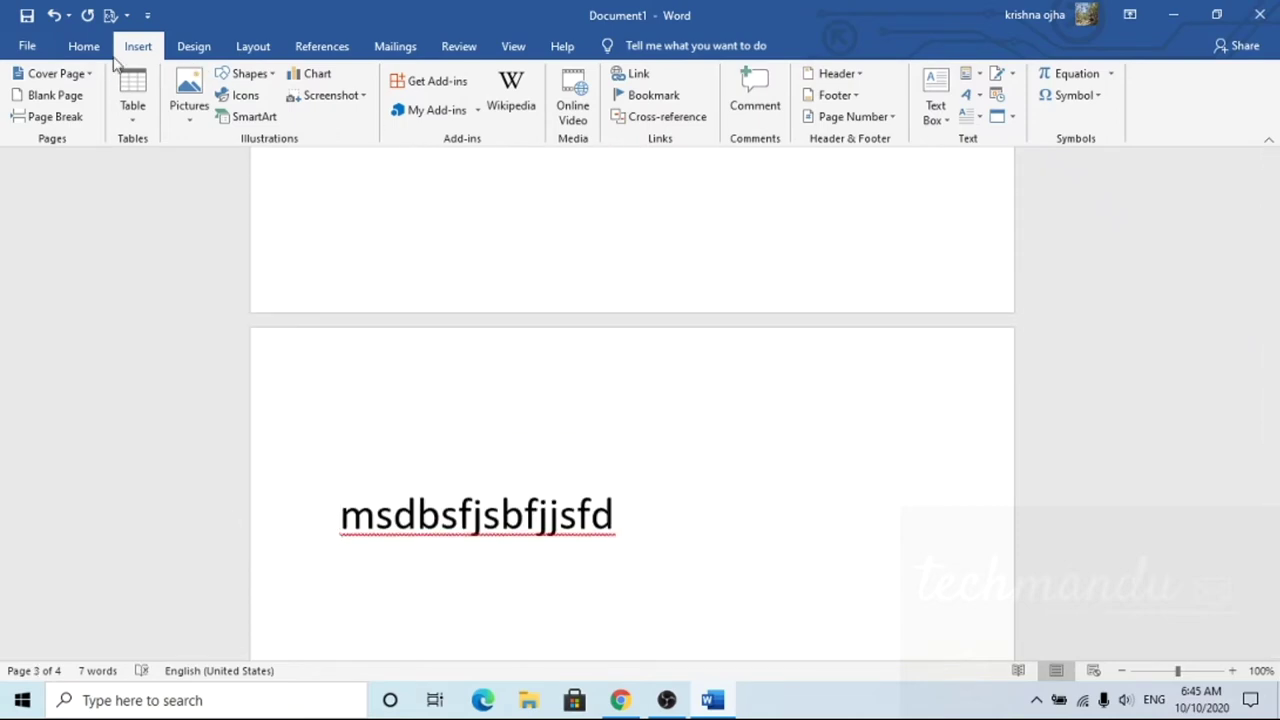
pyautogui.click(84, 46)
# Show formatting marks, then remove the empty paragraphs and the page break.
pyautogui.click(616, 80)
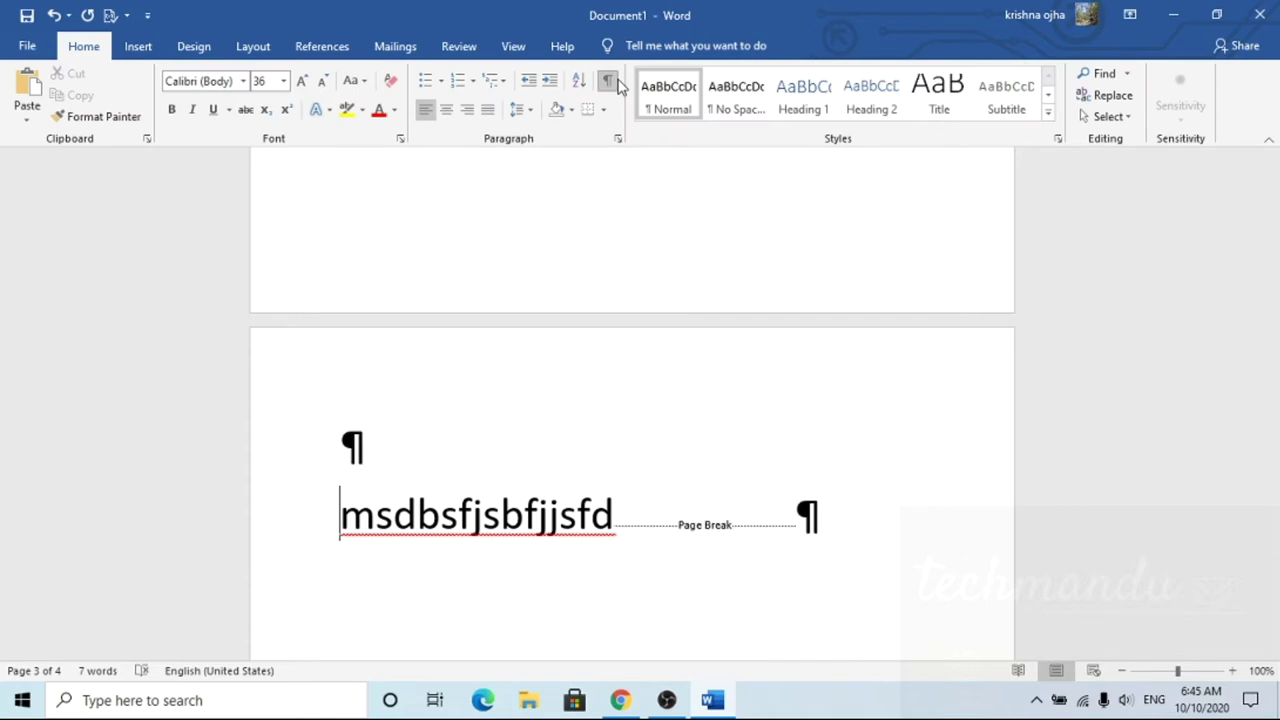
pyautogui.press('BackSpace')
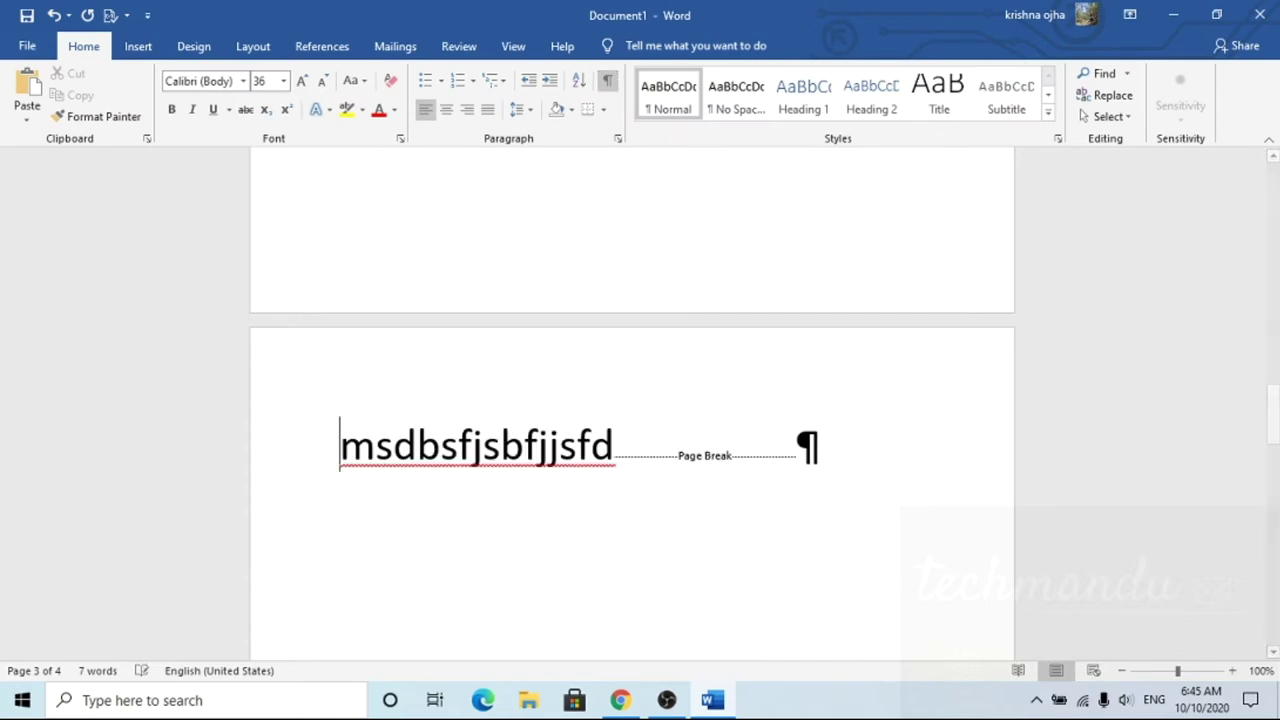
pyautogui.press('BackSpace')
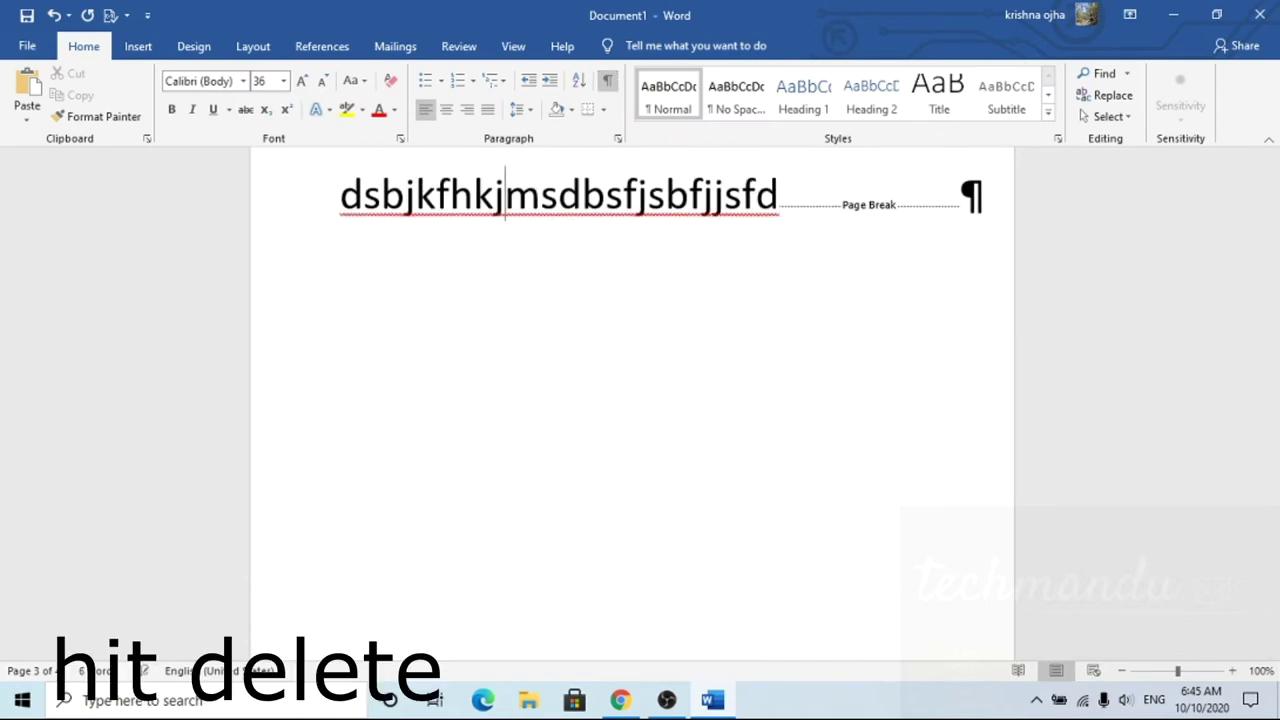
pyautogui.scroll(3, 790, 380)
pyautogui.moveTo(779, 380); pyautogui.dragTo(966, 394)
pyautogui.press('Delete')
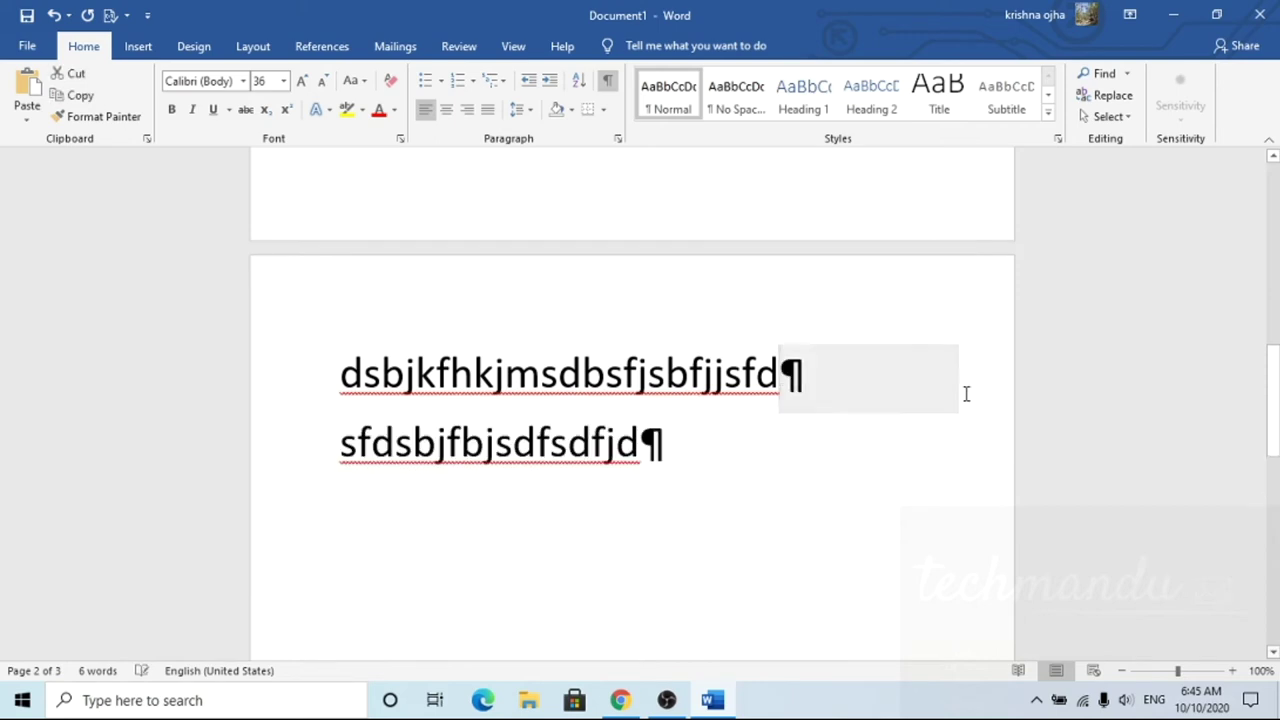
# Erase the remaining text with Ctrl+A and Backspace, leaving one empty page with 0 words.
pyautogui.press('BackSpace')
pyautogui.press('BackSpace')
pyautogui.press('BackSpace')
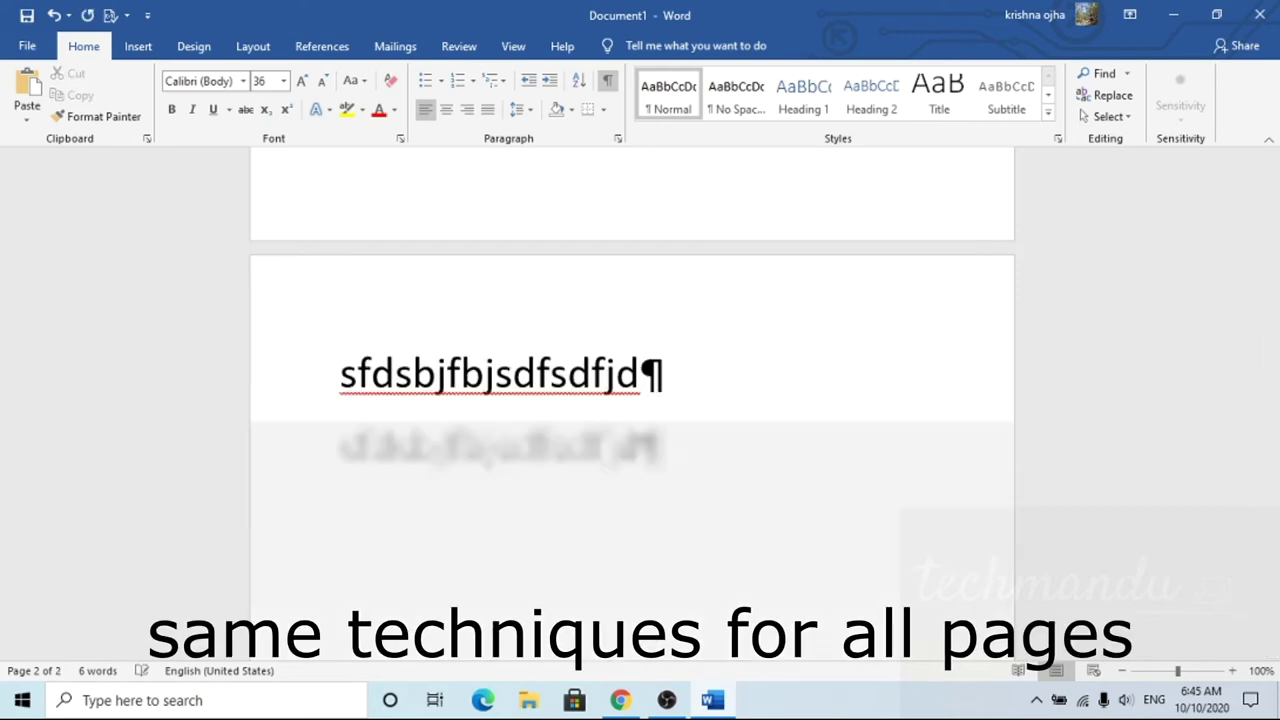
pyautogui.write('And pr')
pyautogui.press('BackSpace')
pyautogui.press('BackSpace')
pyautogui.press('BackSpace')
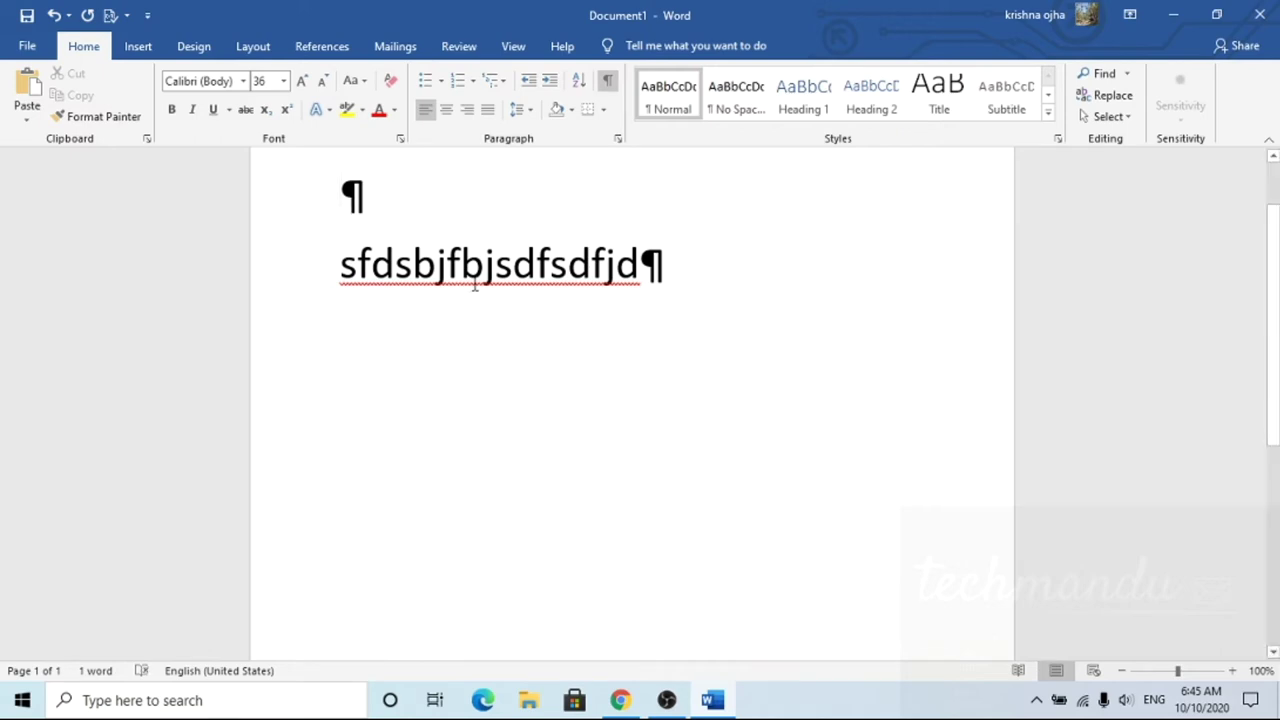
pyautogui.hotkey('ctrl', 'a')
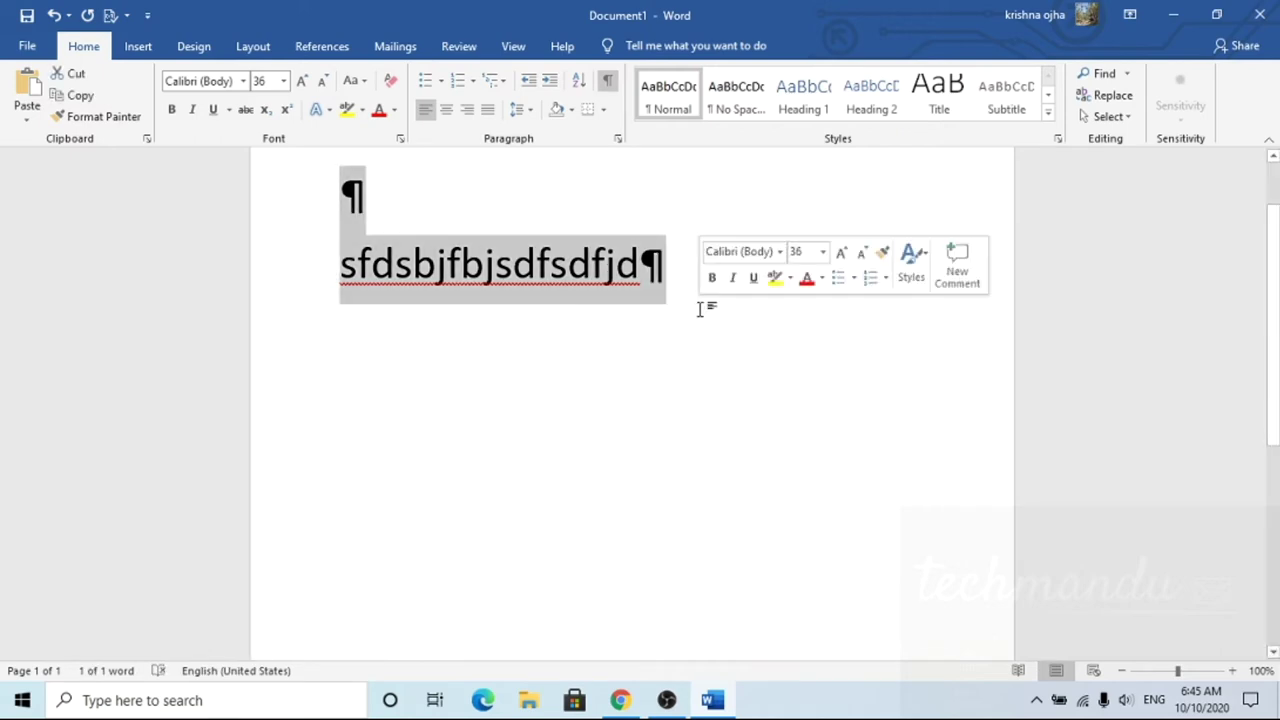
pyautogui.press('BackSpace')
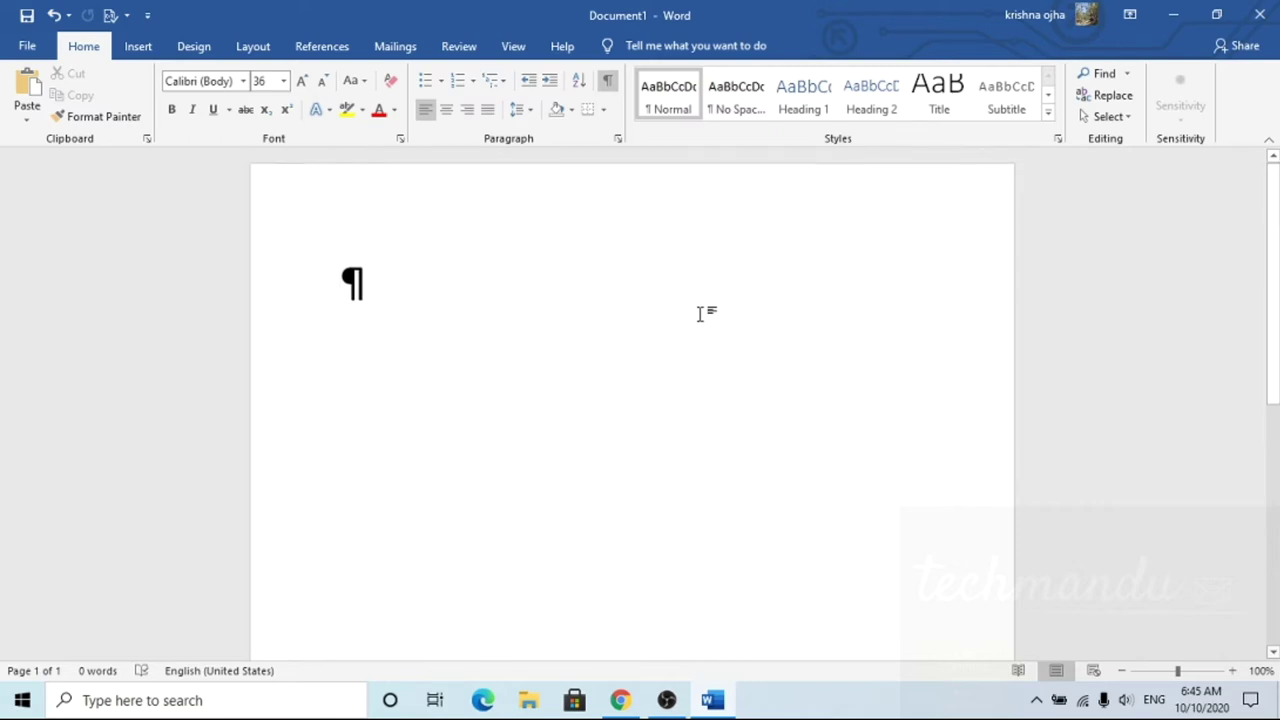
pyautogui.scroll(-10, 700, 312)
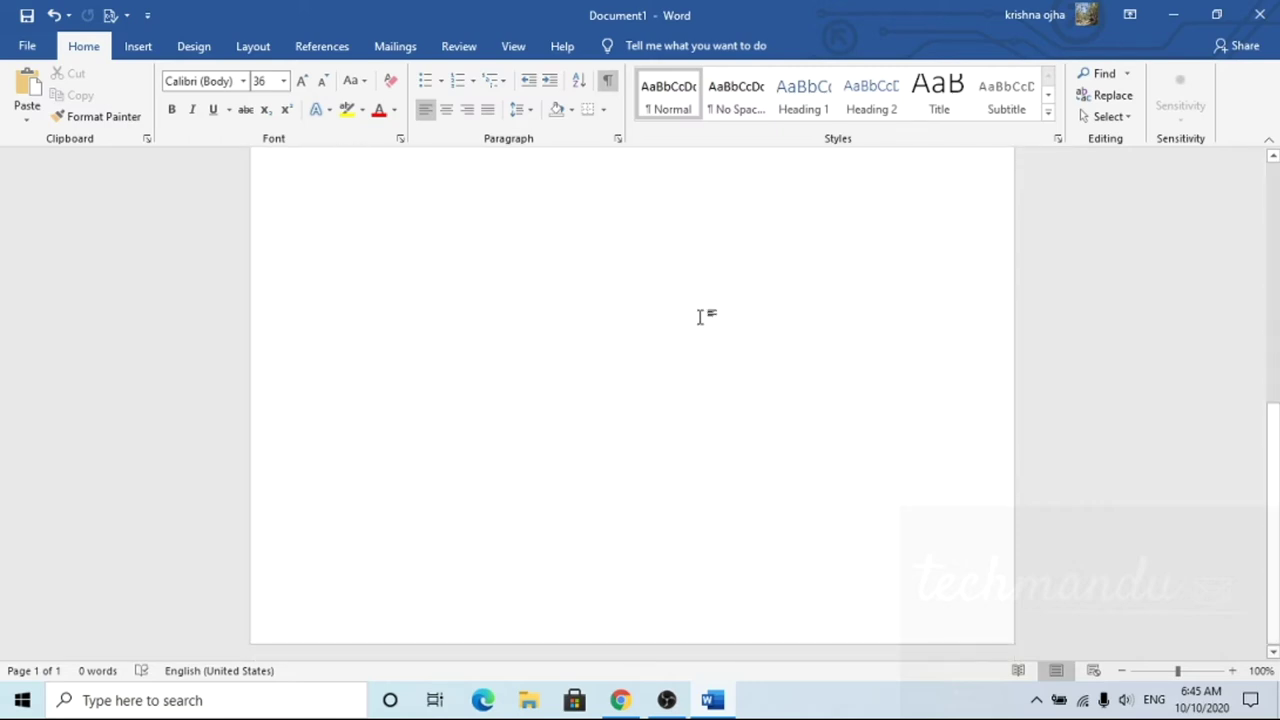
pyautogui.scroll(5, 700, 316)
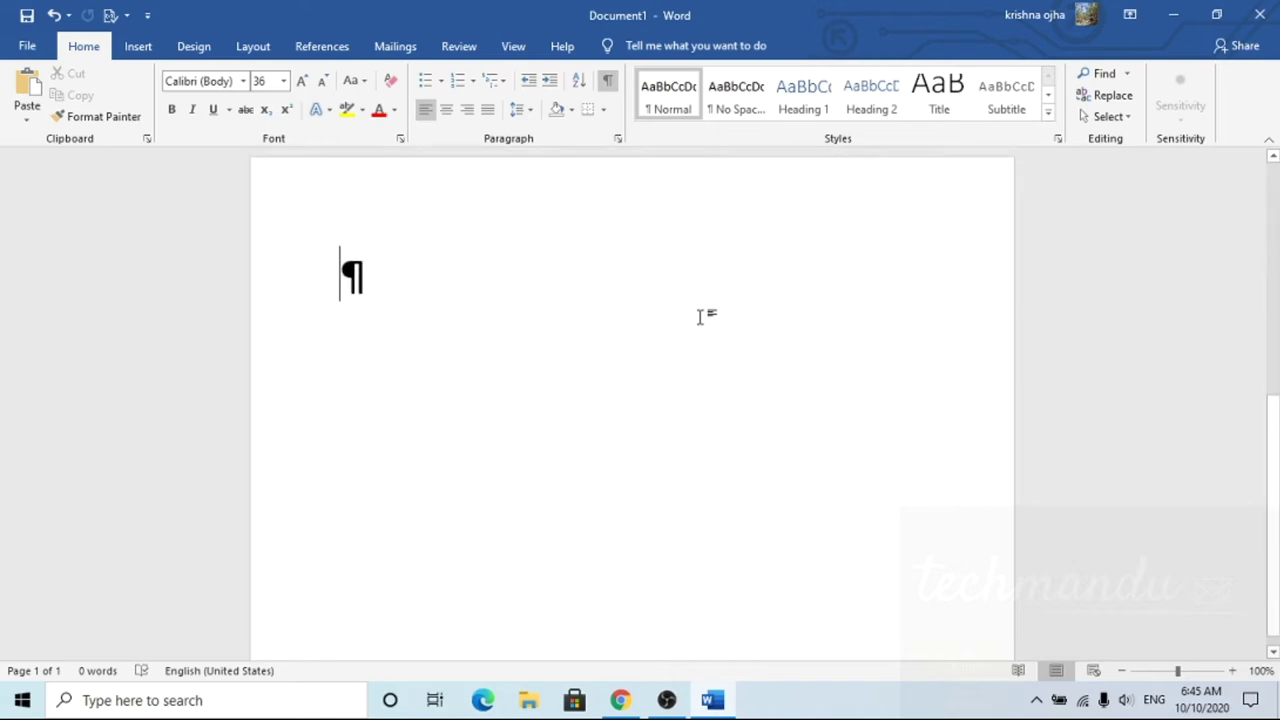
pyautogui.scroll(-5, 700, 316)
pyautogui.scroll(5, 697, 317)
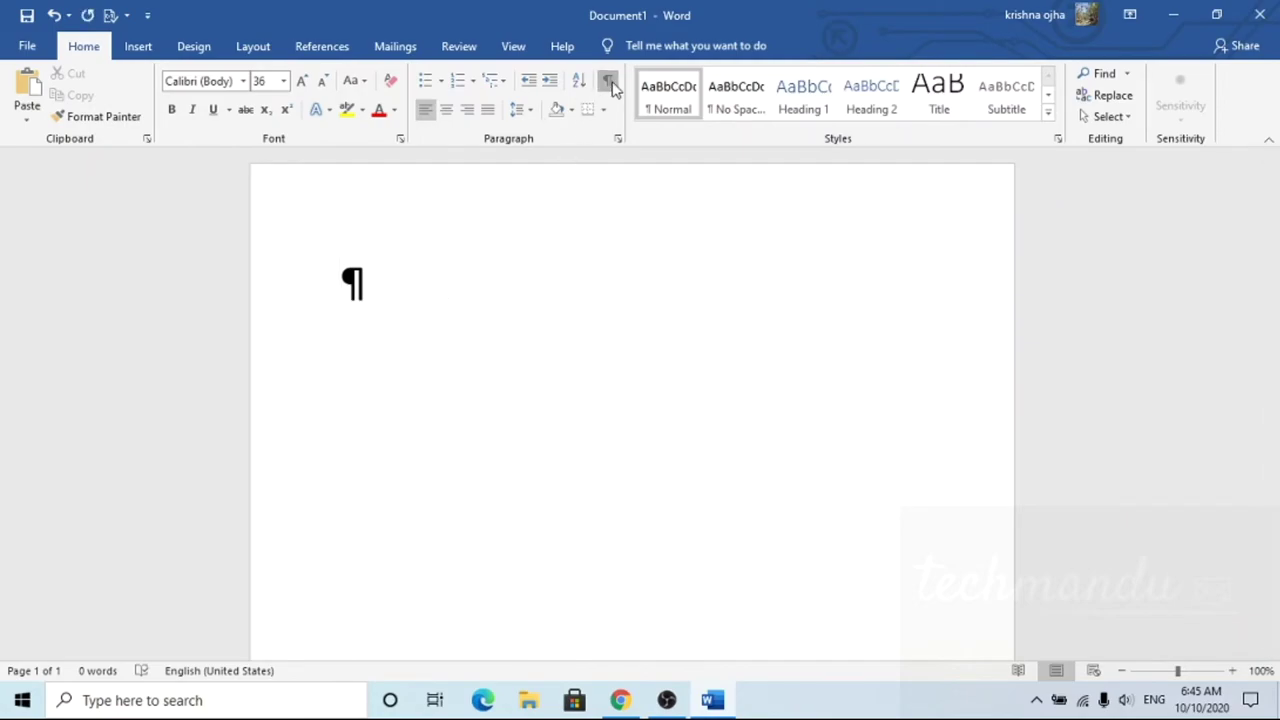
# Type the note 'Another easy method is press back space three times it will delete. Let's see...'.
pyautogui.write('all pages are deleted')
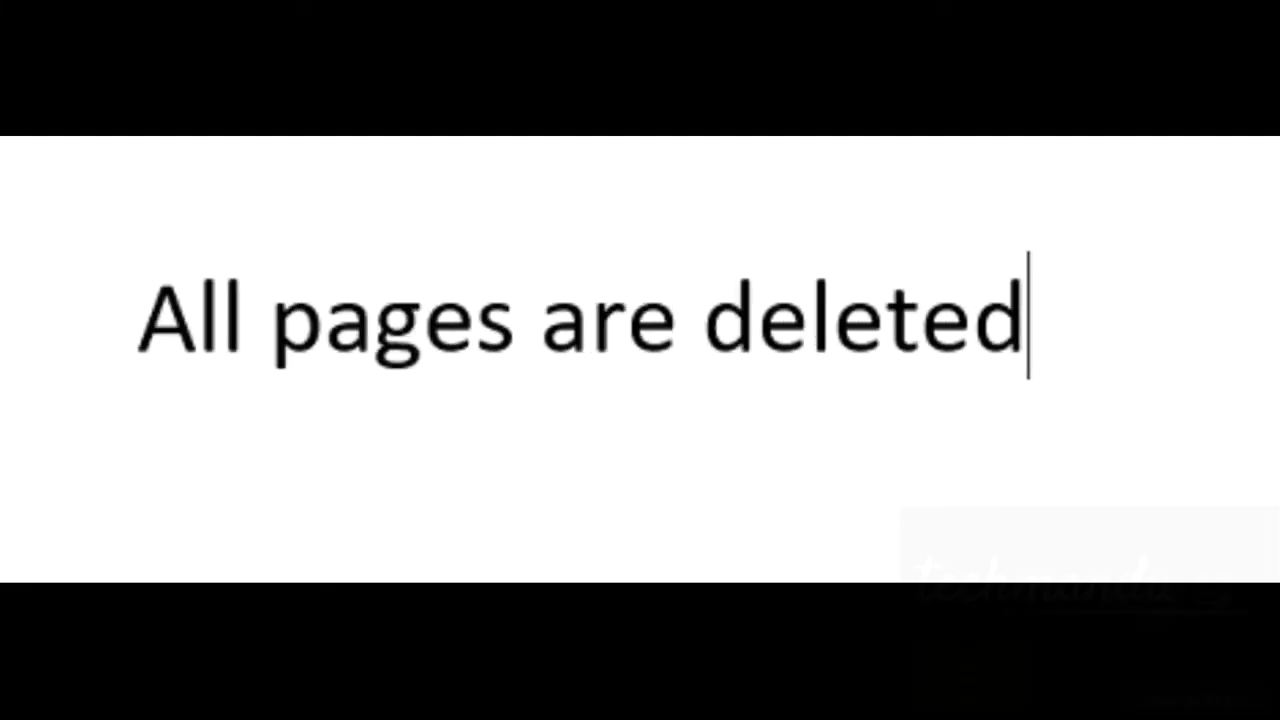
pyautogui.write('an')
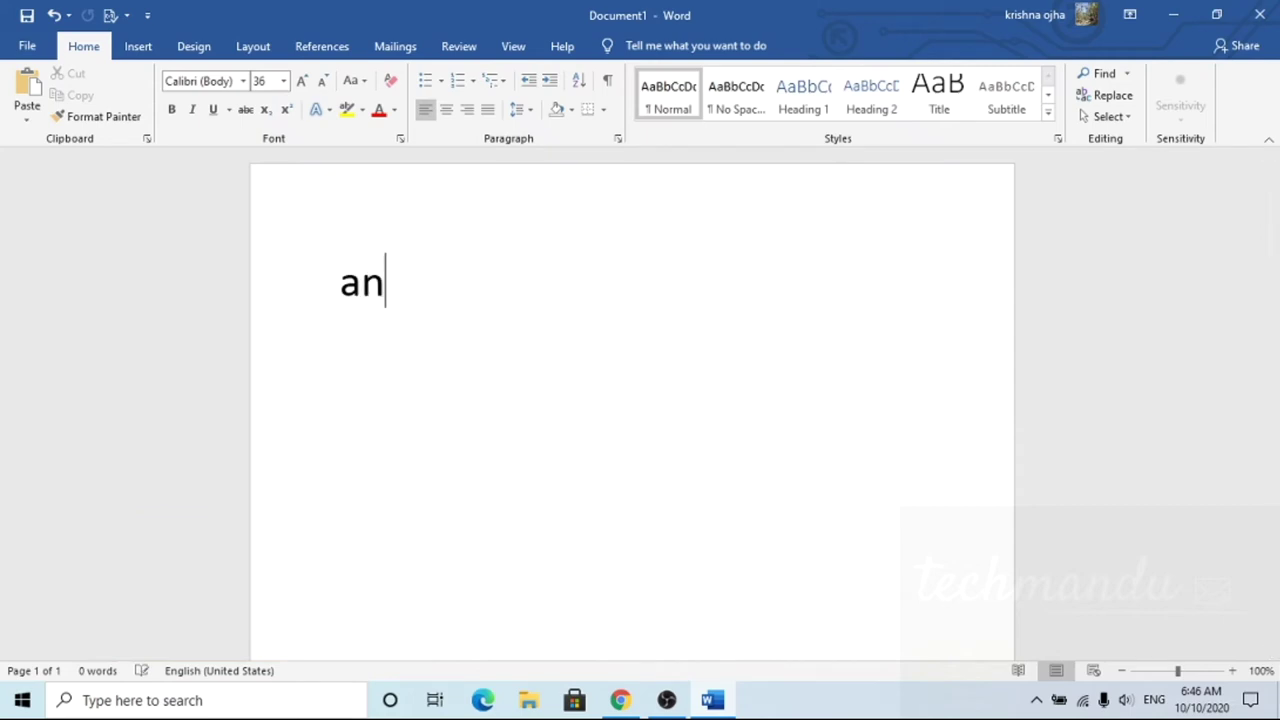
pyautogui.write('other easy method is press back space three time')
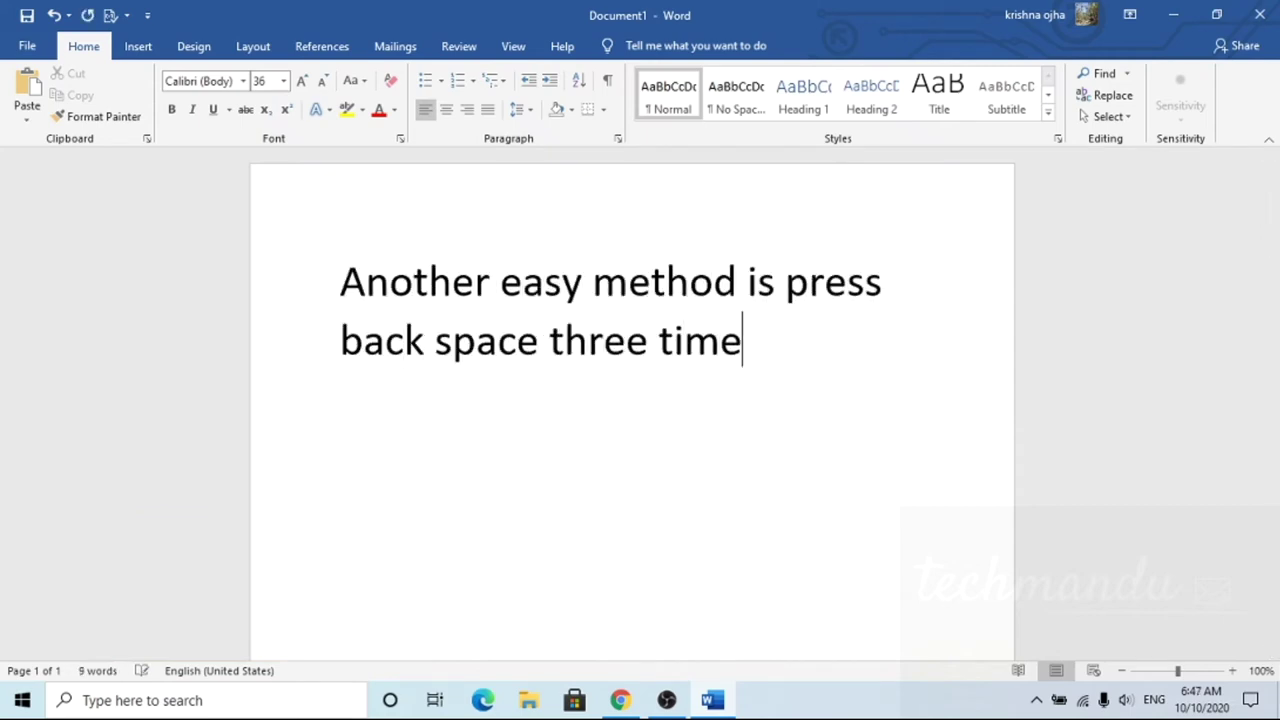
pyautogui.write('s it will delete.')
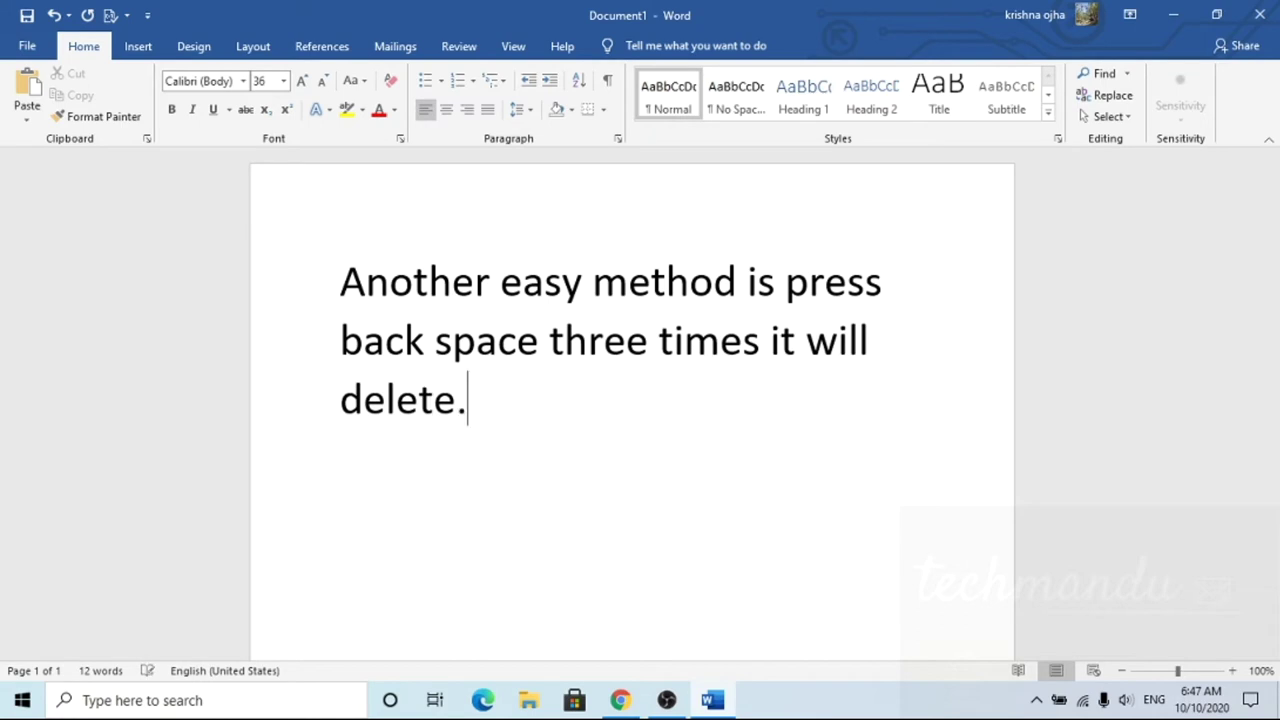
pyautogui.write(" Let's see...")
pyautogui.click(138, 46)
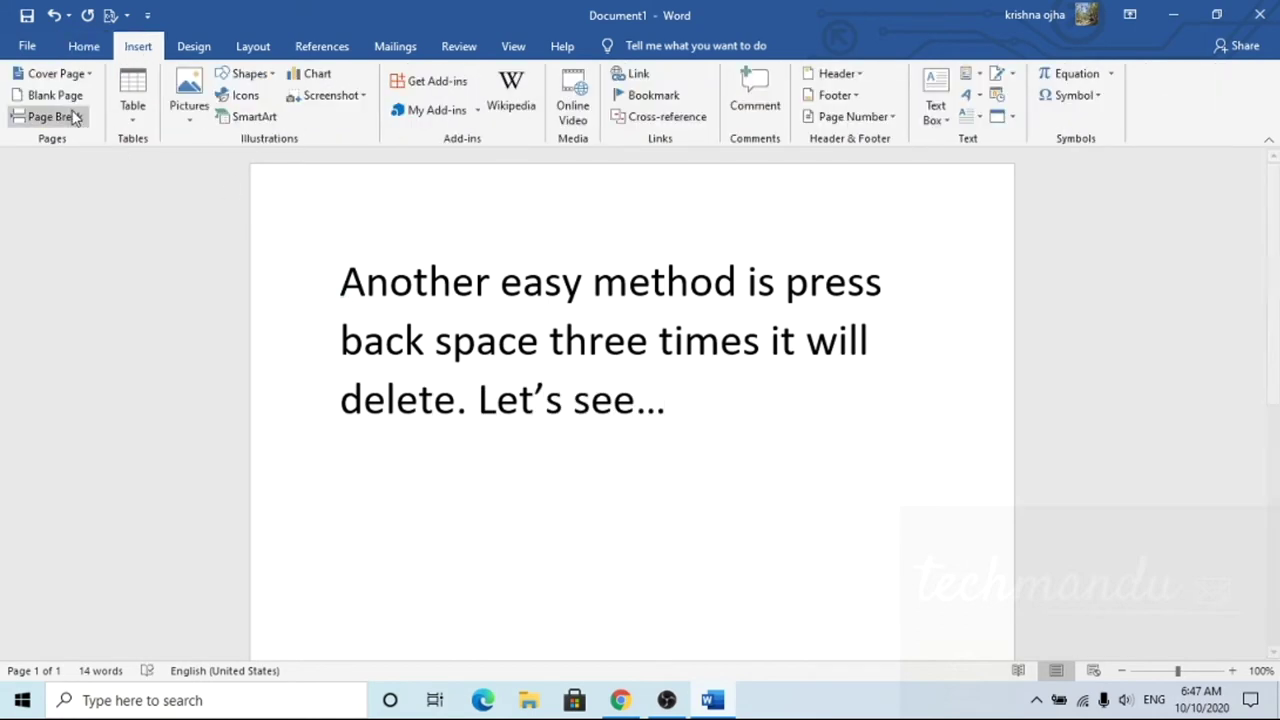
# Add a page break and a blank page after the 'Let's see…' text, typing '2' on it.
pyautogui.click(60, 117)
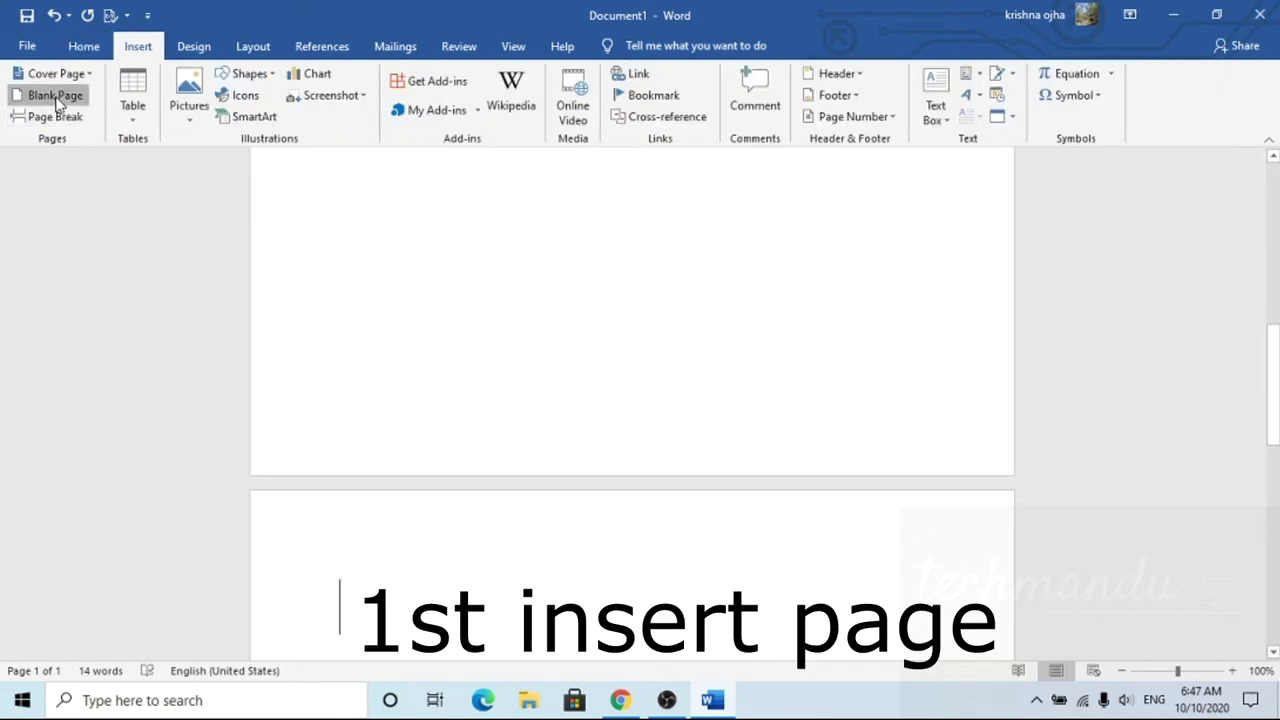
pyautogui.click(57, 98)
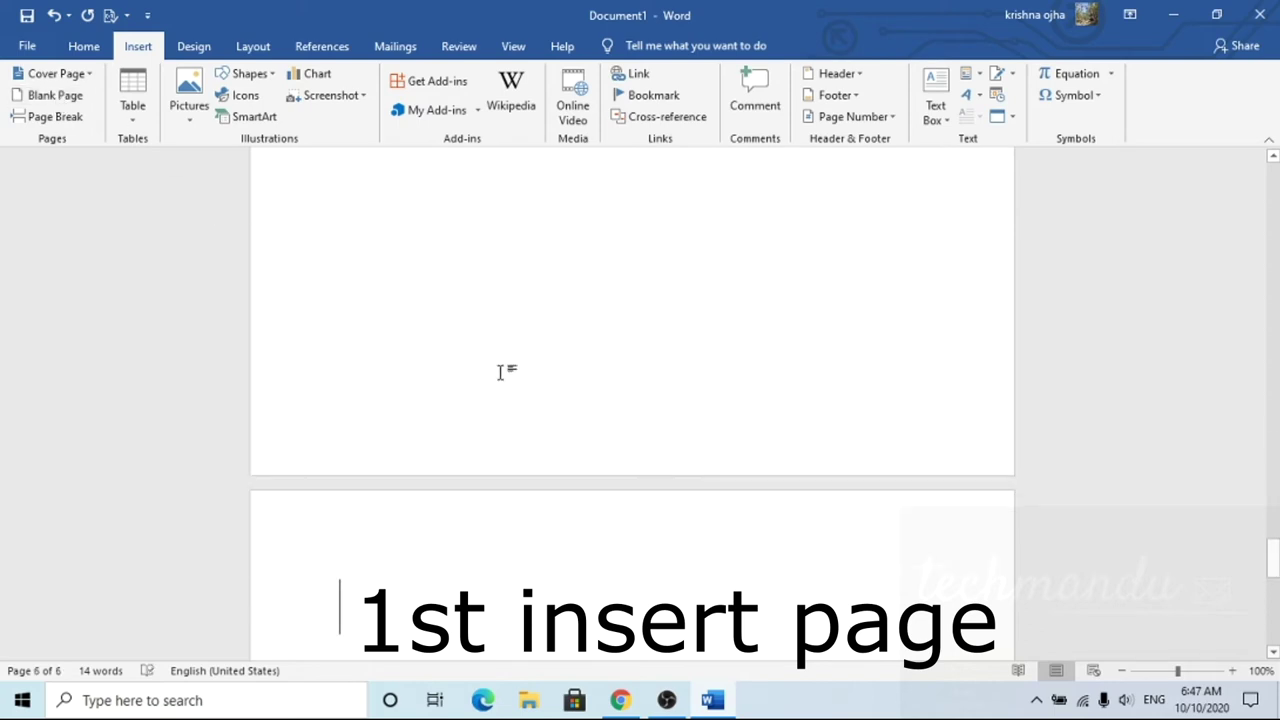
pyautogui.write('213s')
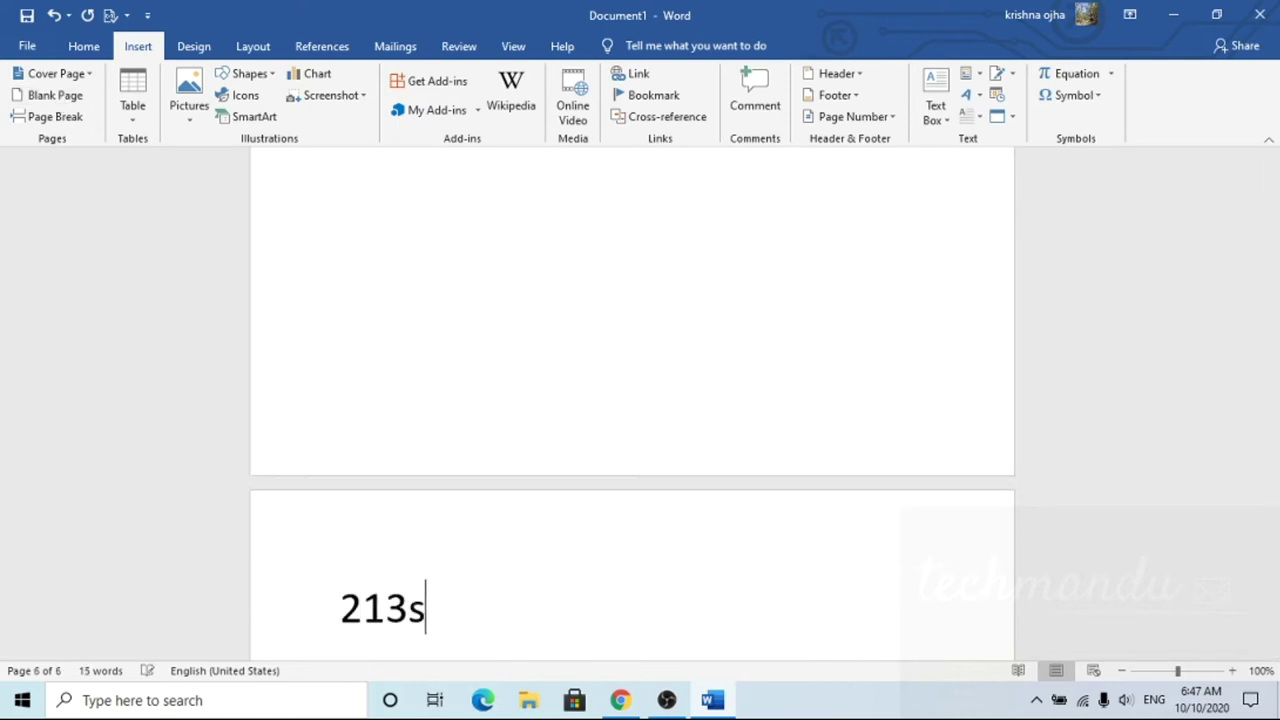
pyautogui.scroll(3, 565, 314)
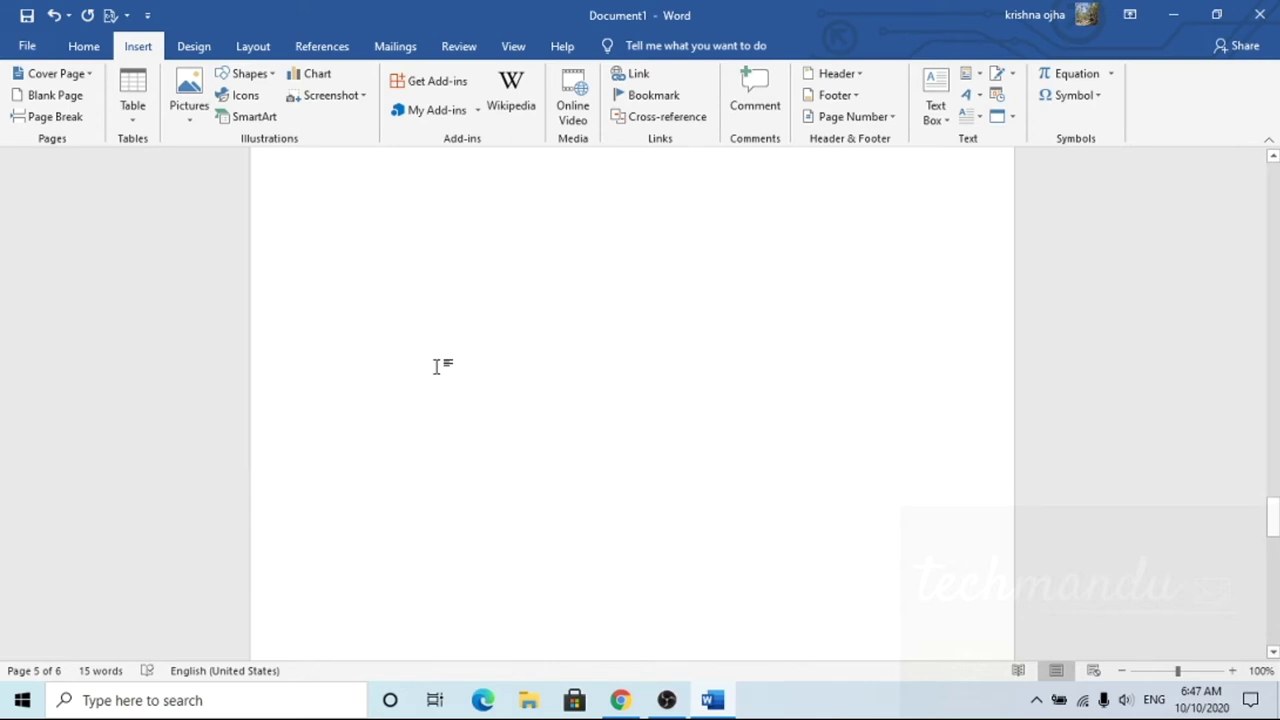
pyautogui.scroll(3, 437, 366)
# Type the filler line 'dhhsfdfbmsfd' followed by a new line on the added page.
pyautogui.write('dhhsfdfbmsfd')
pyautogui.press('Return')
pyautogui.scroll(5, 632, 400)
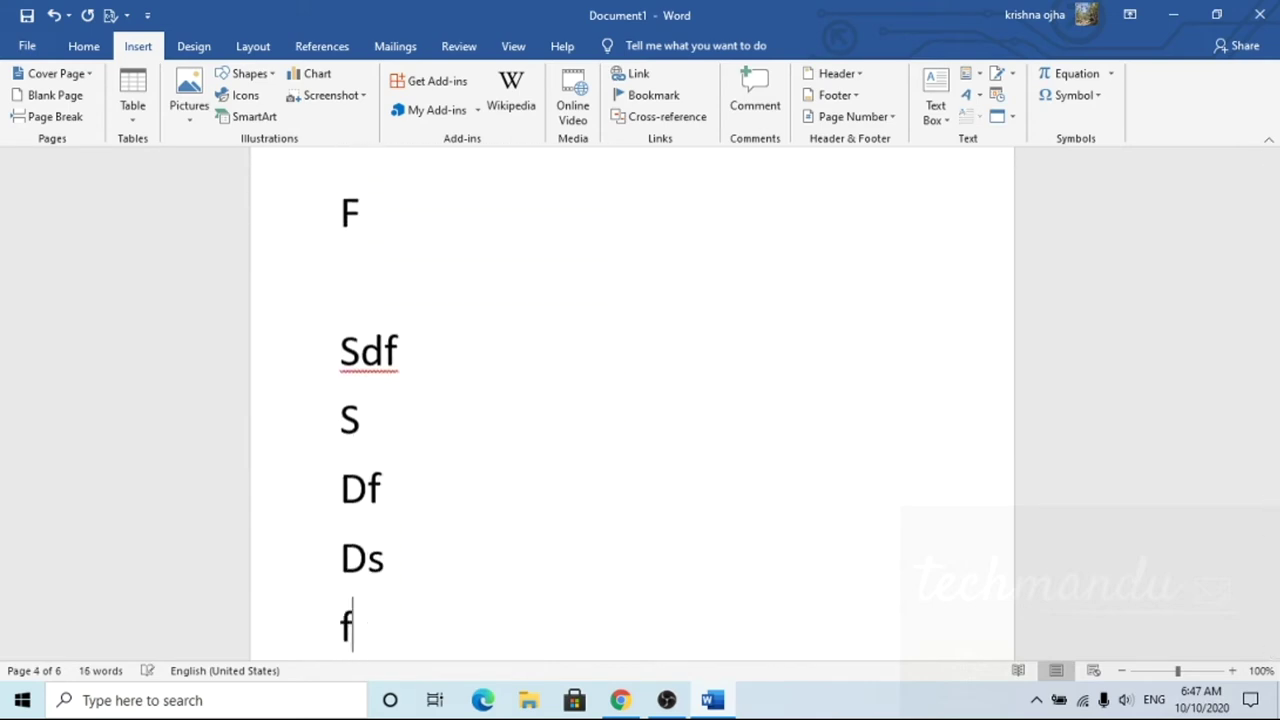
pyautogui.scroll(-3, 483, 297)
pyautogui.scroll(-5, 480, 297)
pyautogui.scroll(-5, 483, 297)
pyautogui.scroll(-3, 466, 303)
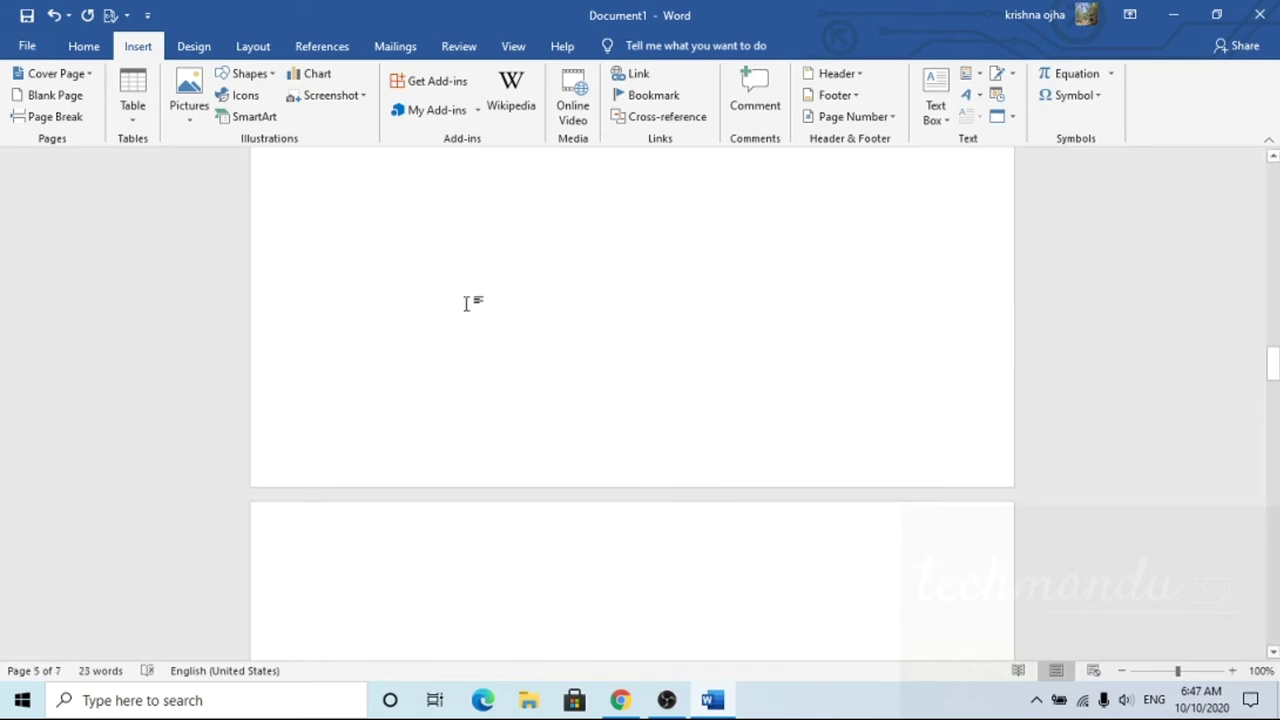
pyautogui.scroll(10, 408, 537)
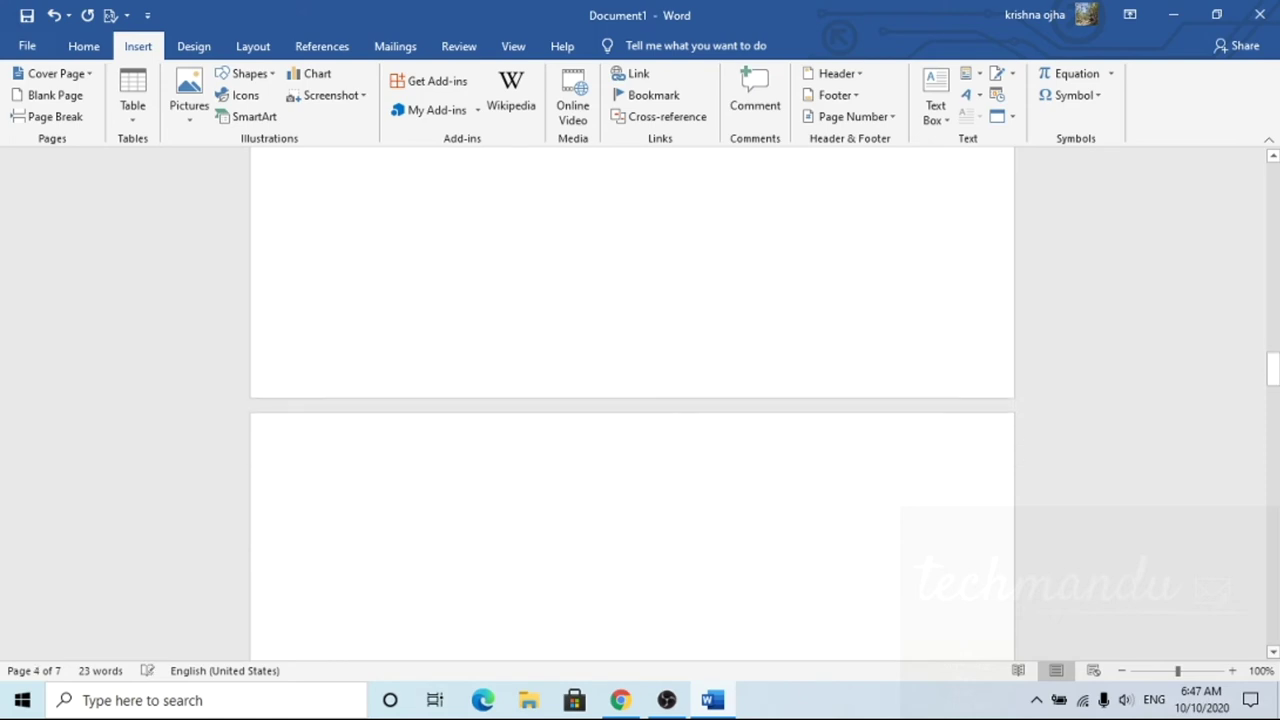
# Type the note 'I don't want this page now hit backspace three times' and backspace out the empty page before it.
pyautogui.write("I don'")
pyautogui.write('this page now hit bac')
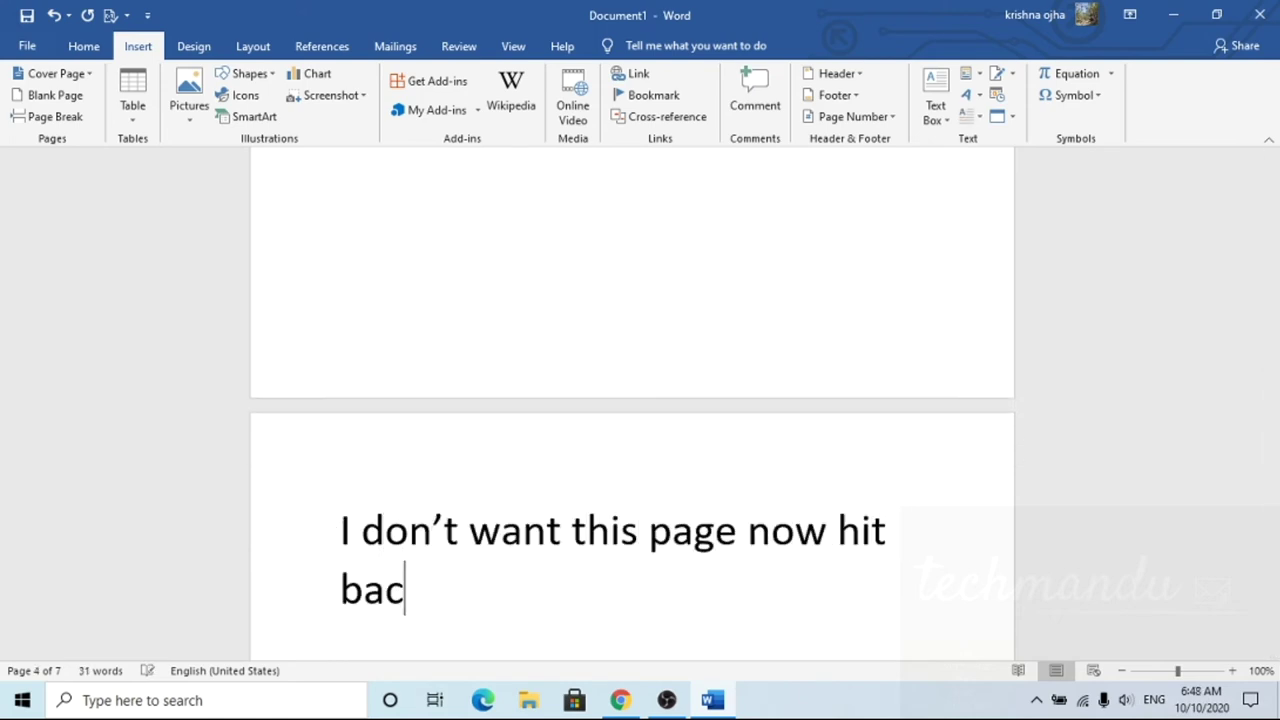
pyautogui.write('kspace')
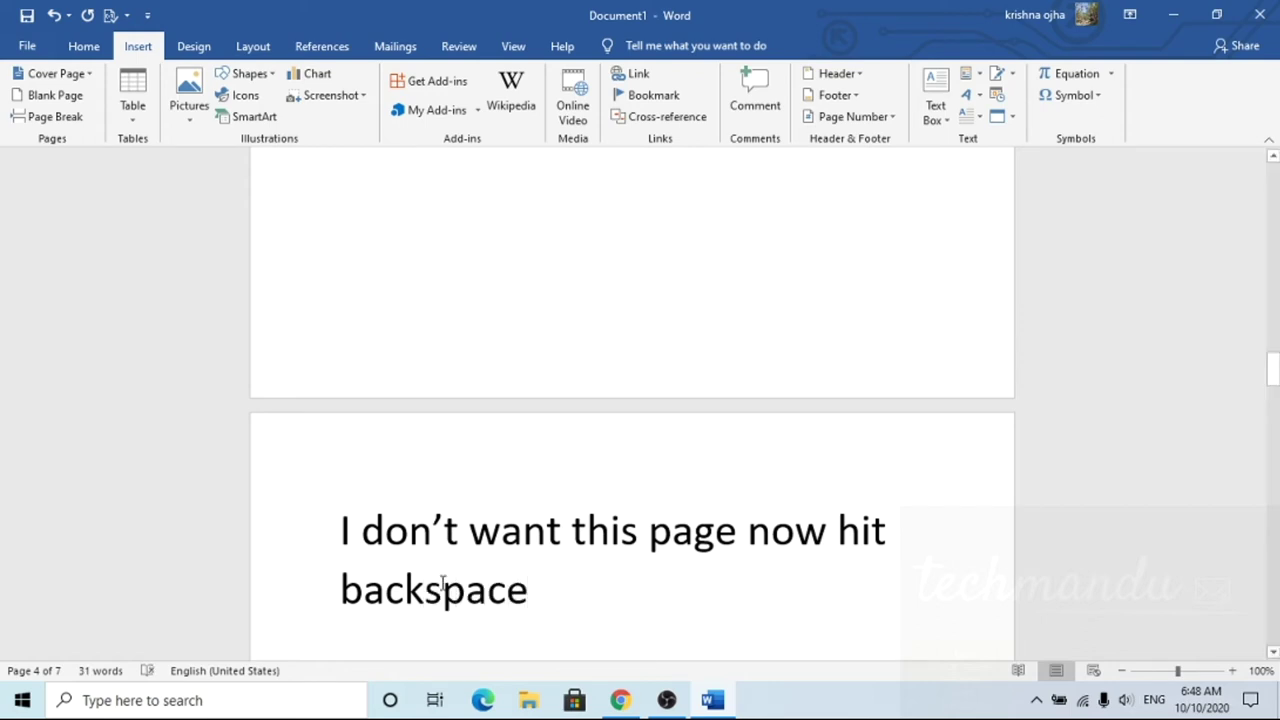
pyautogui.write(' three times')
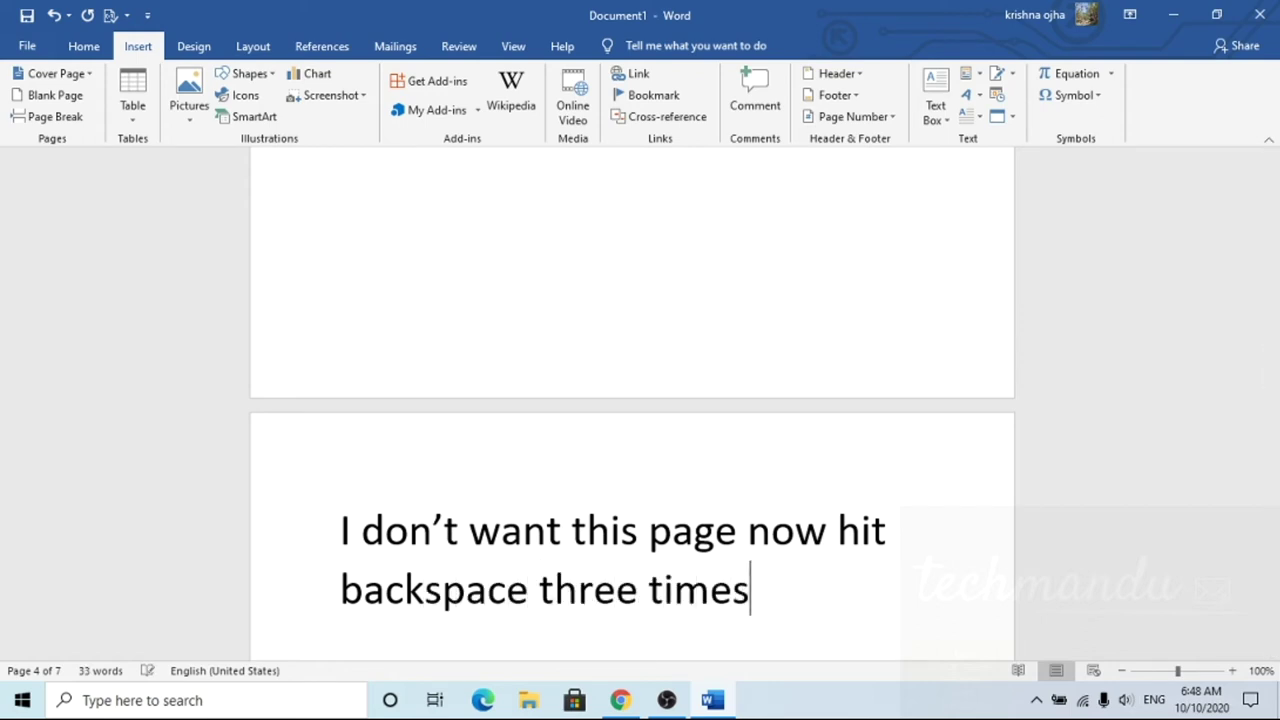
pyautogui.press('BackSpace')
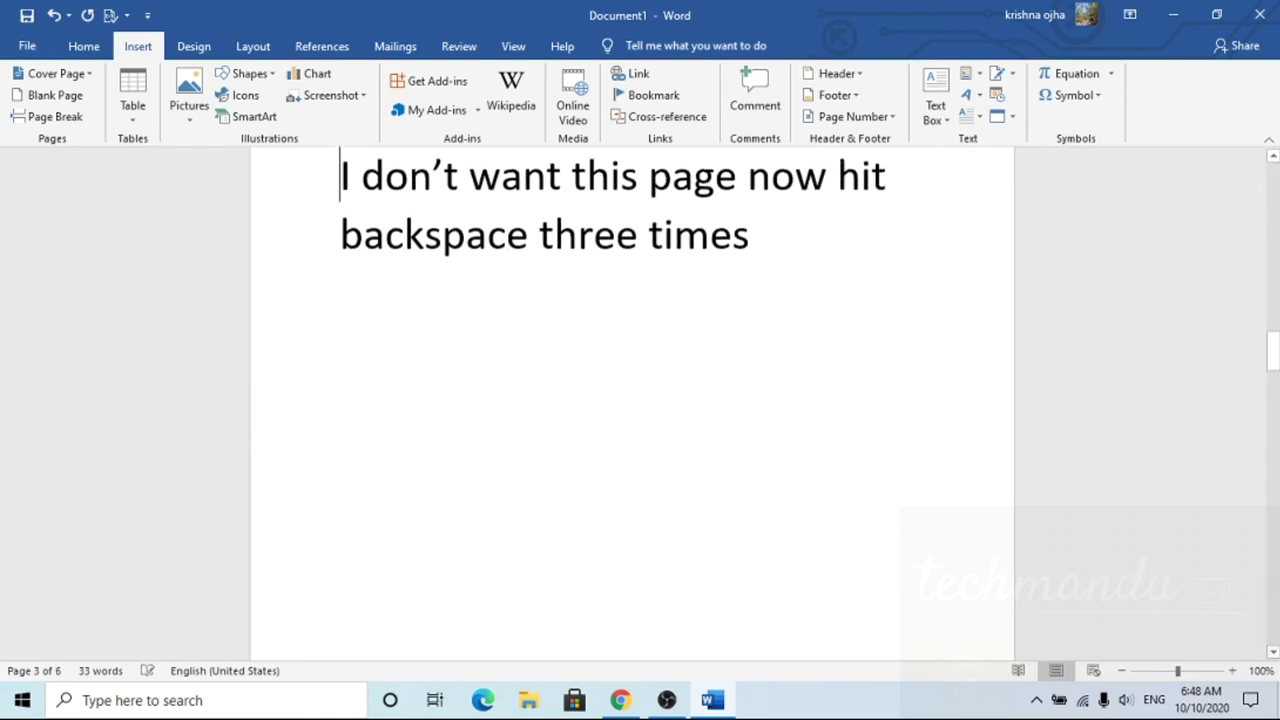
pyautogui.scroll(-10, 722, 517)
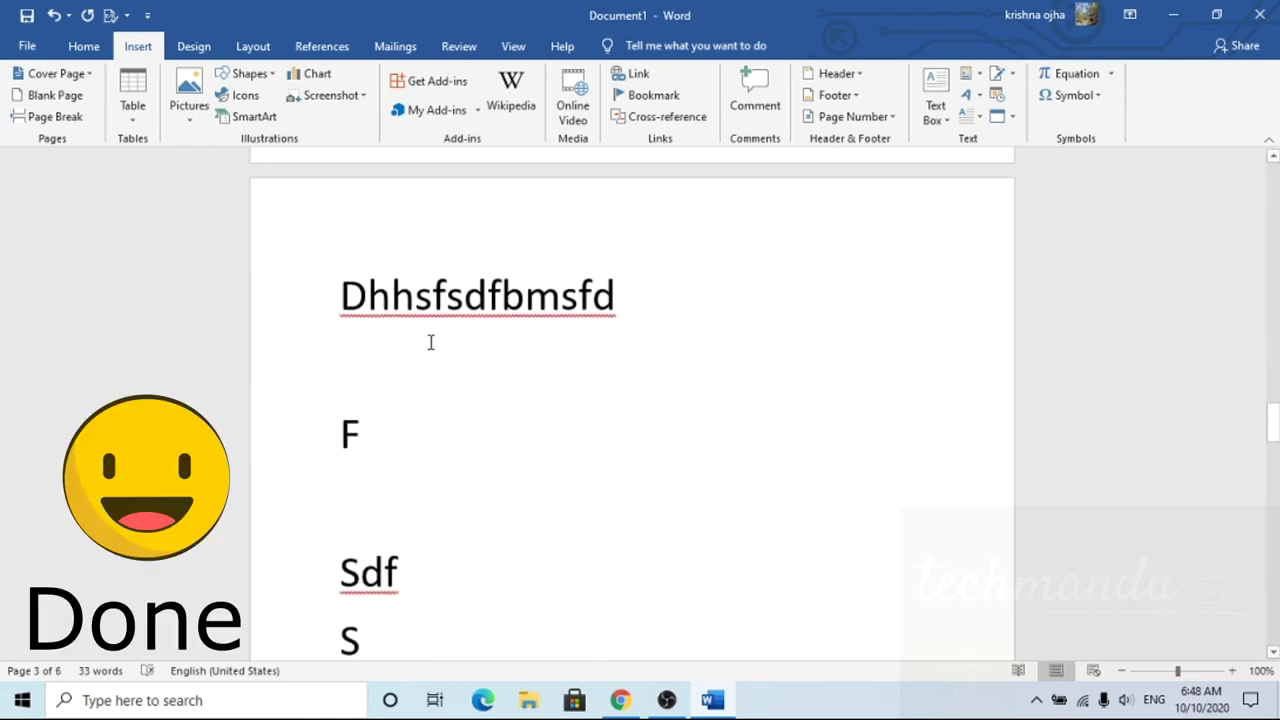
pyautogui.scroll(-5, 431, 342)
# Type 'D', then backspace out the blank page preceding the '213sdjdhss' line.
pyautogui.scroll(-4, 431, 342)
pyautogui.scroll(-4, 431, 342)
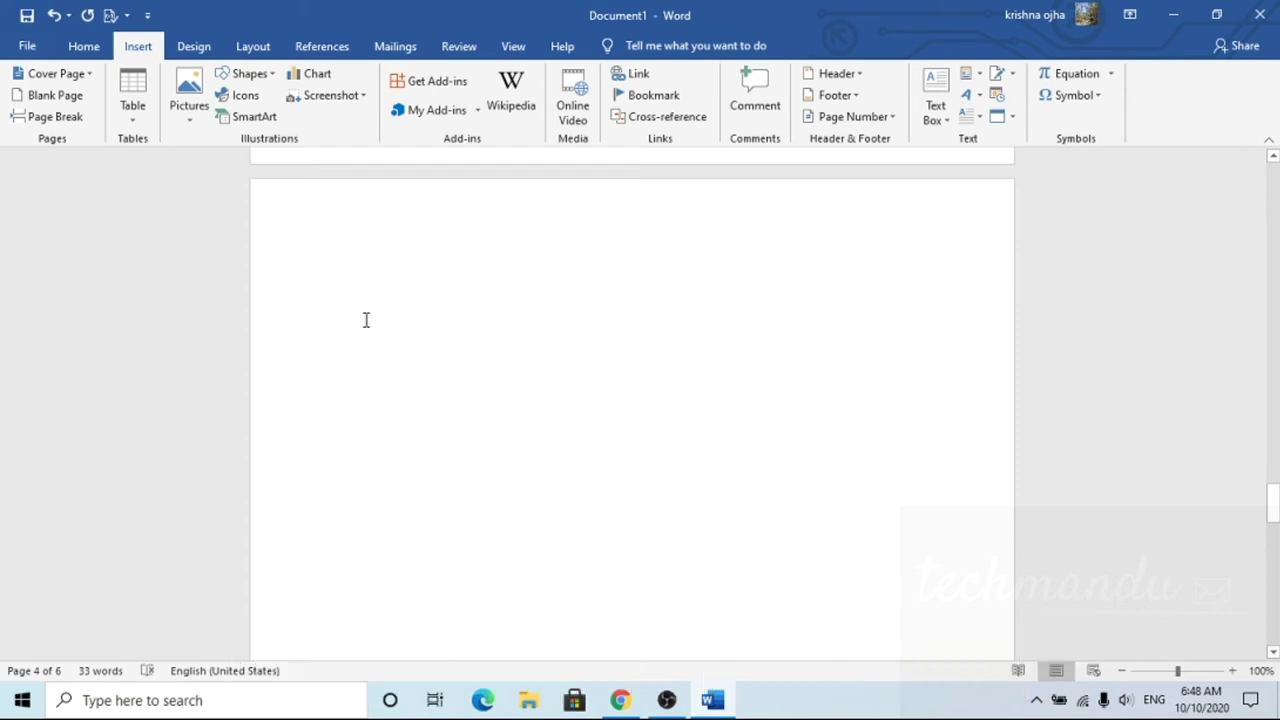
pyautogui.write('D')
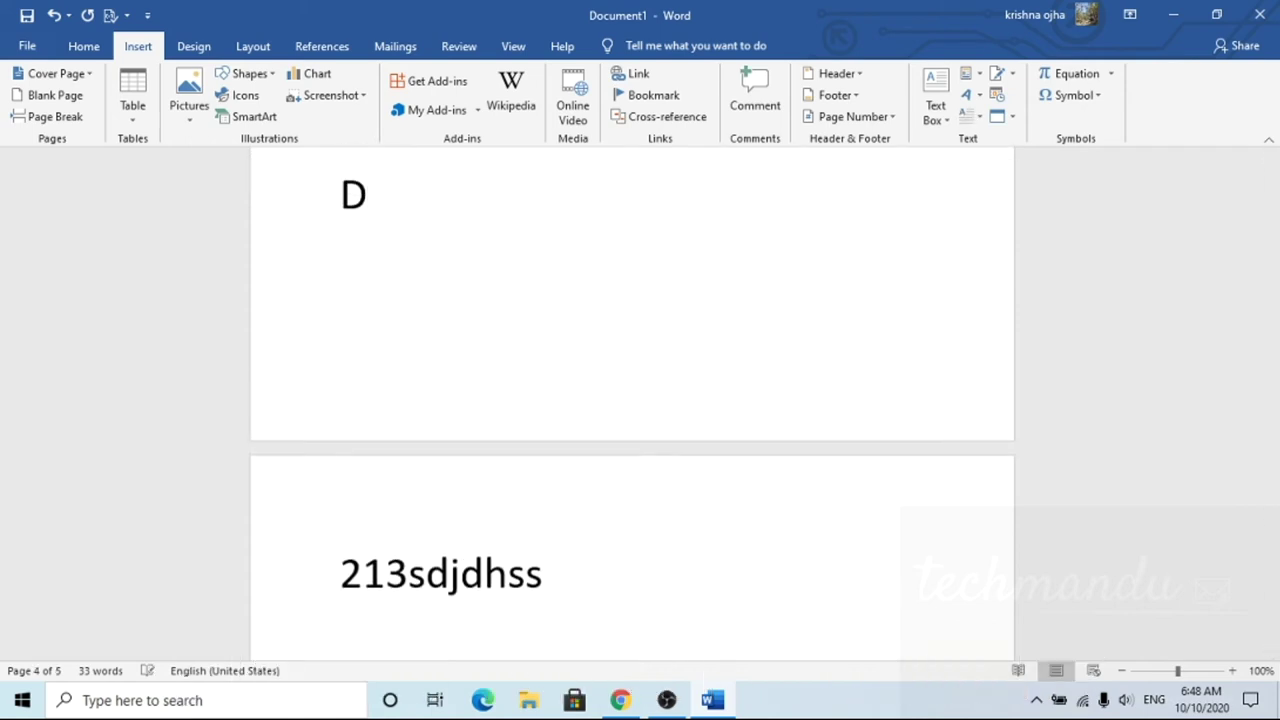
pyautogui.scroll(-3, 463, 360)
pyautogui.scroll(-5, 463, 360)
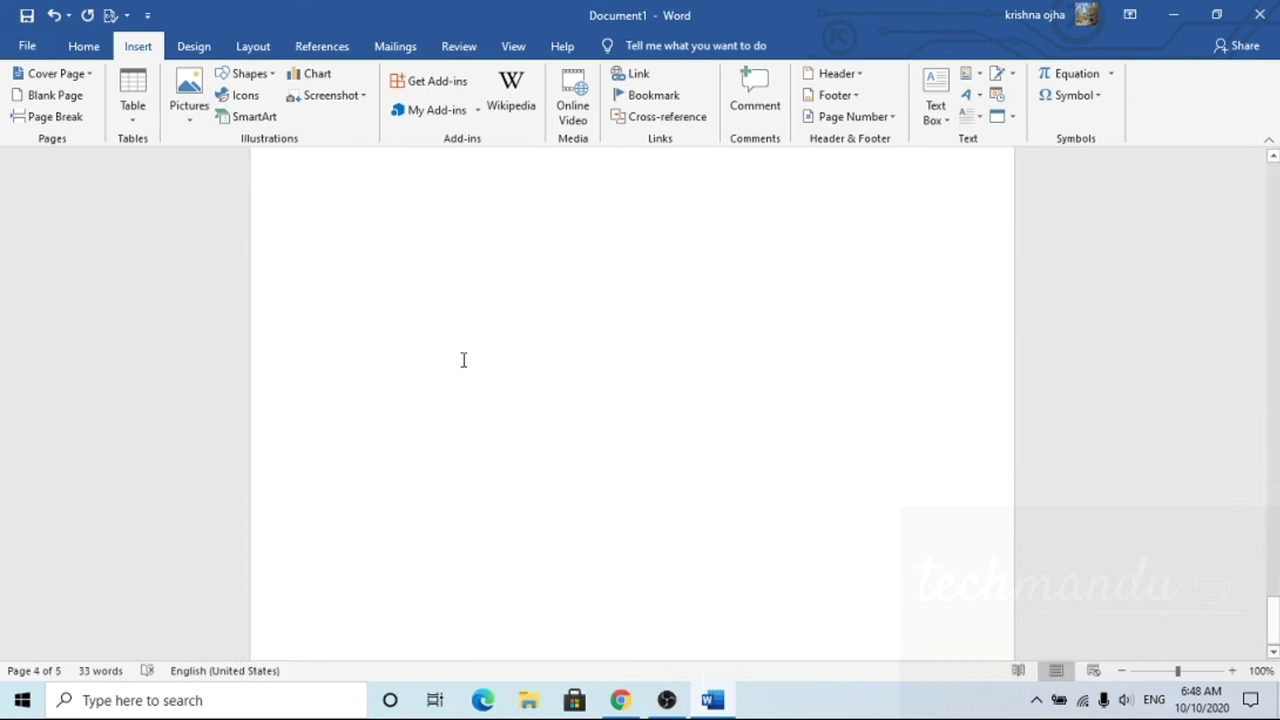
pyautogui.scroll(3, 463, 360)
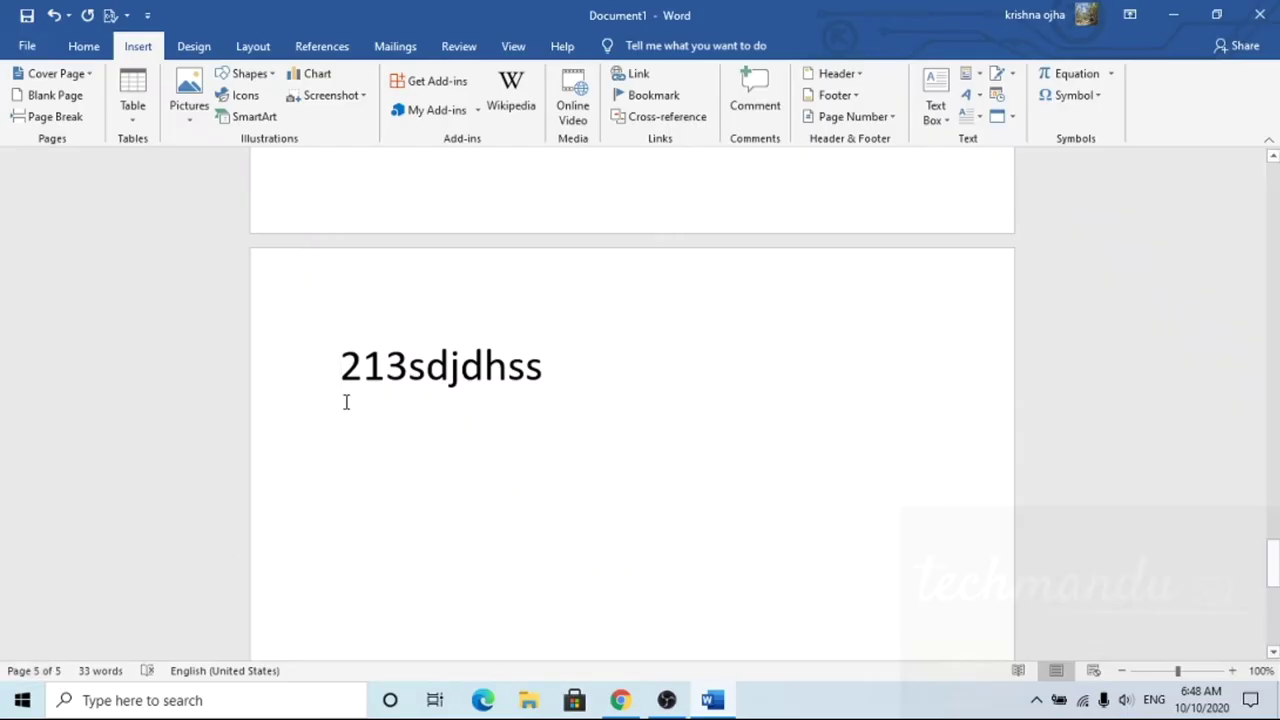
pyautogui.press('BackSpace')
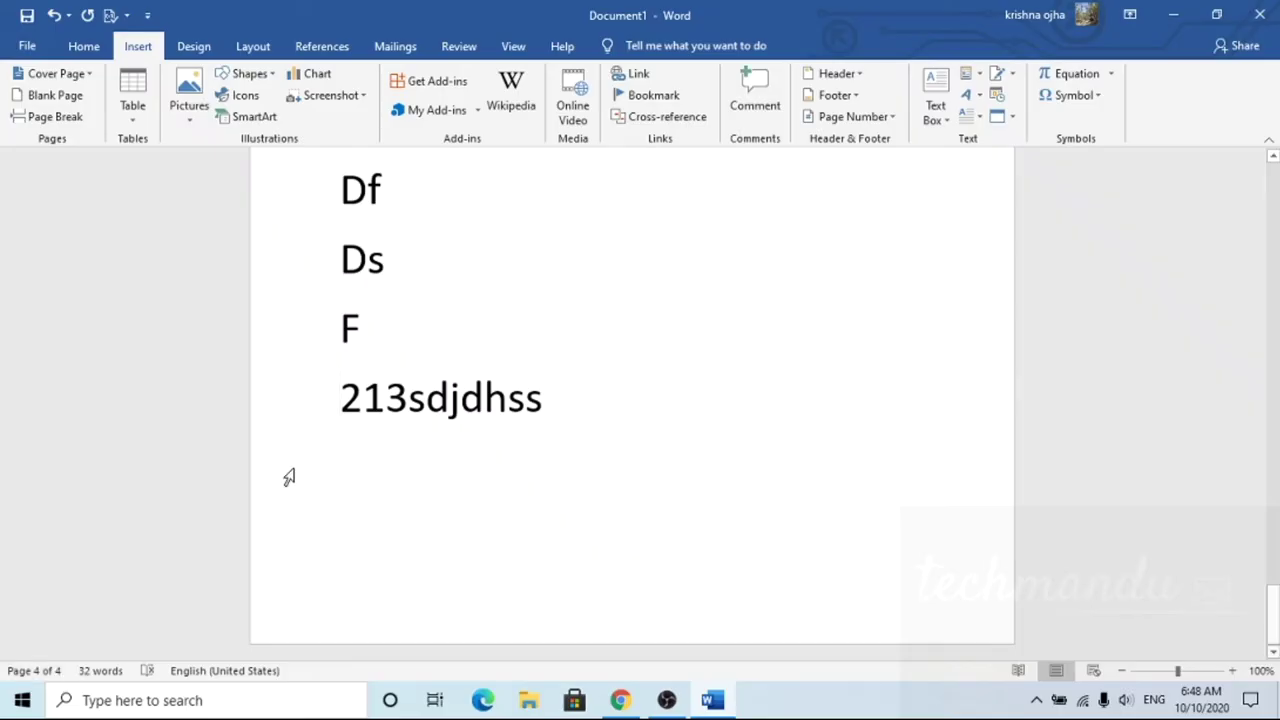
# Remove the page break in front of the 'Dhhsfsdfbmsfd' line.
pyautogui.scroll(2, 288, 476)
pyautogui.scroll(3, 288, 476)
pyautogui.click(288, 476)
pyautogui.scroll(3, 300, 440)
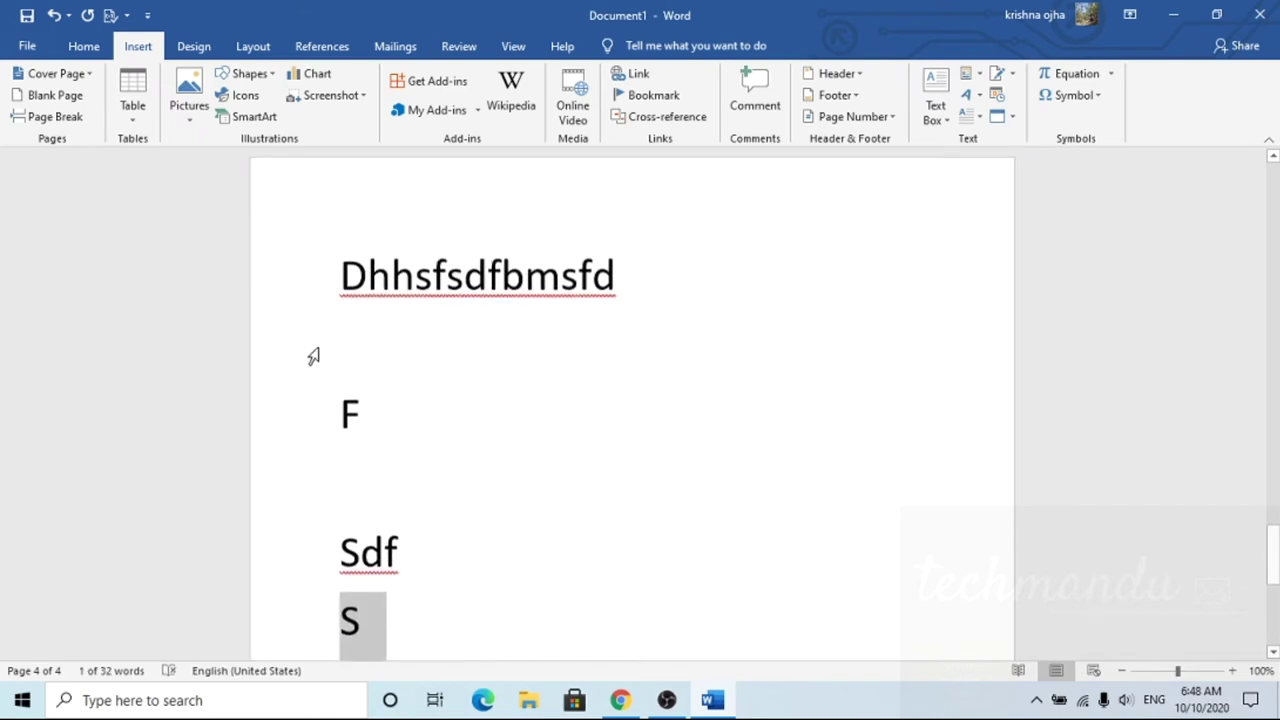
pyautogui.click(320, 294)
pyautogui.click(346, 294)
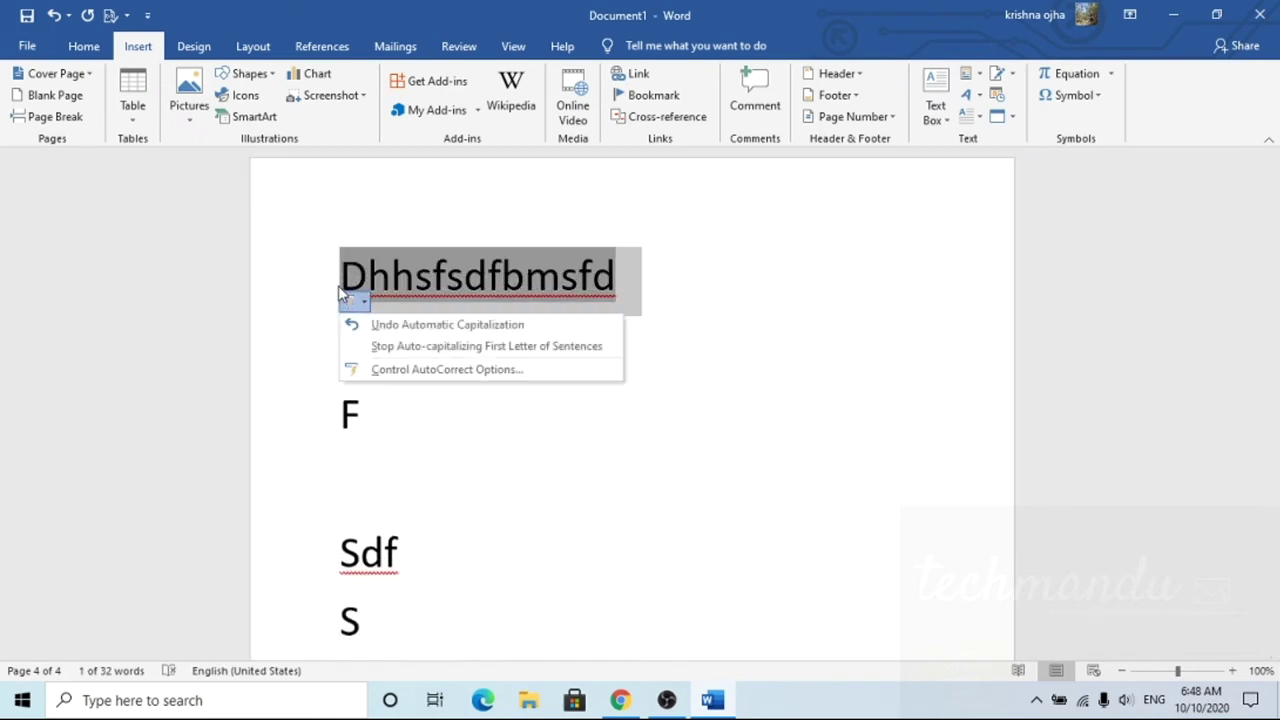
pyautogui.click(337, 277)
pyautogui.press('BackSpace')
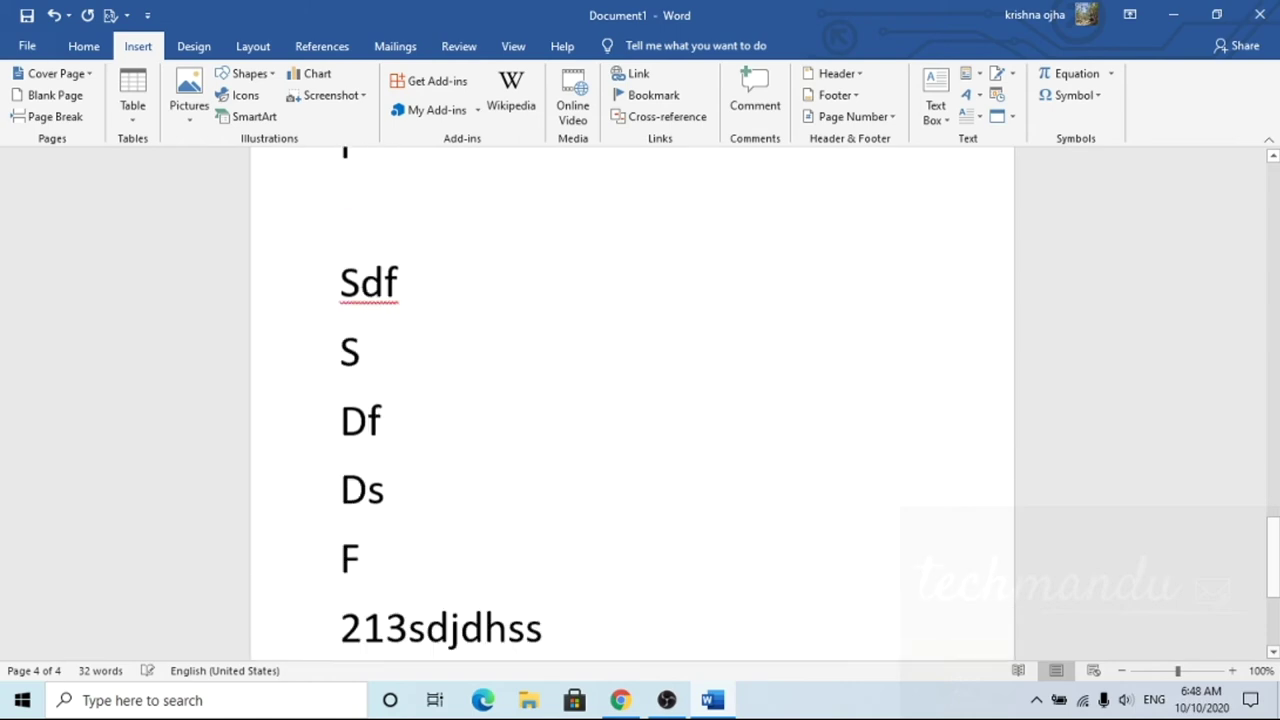
# Backspace out the page break and empty paragraph so the unwanted-page note joins 'Let's see…' on page 1.
pyautogui.scroll(3, 445, 278)
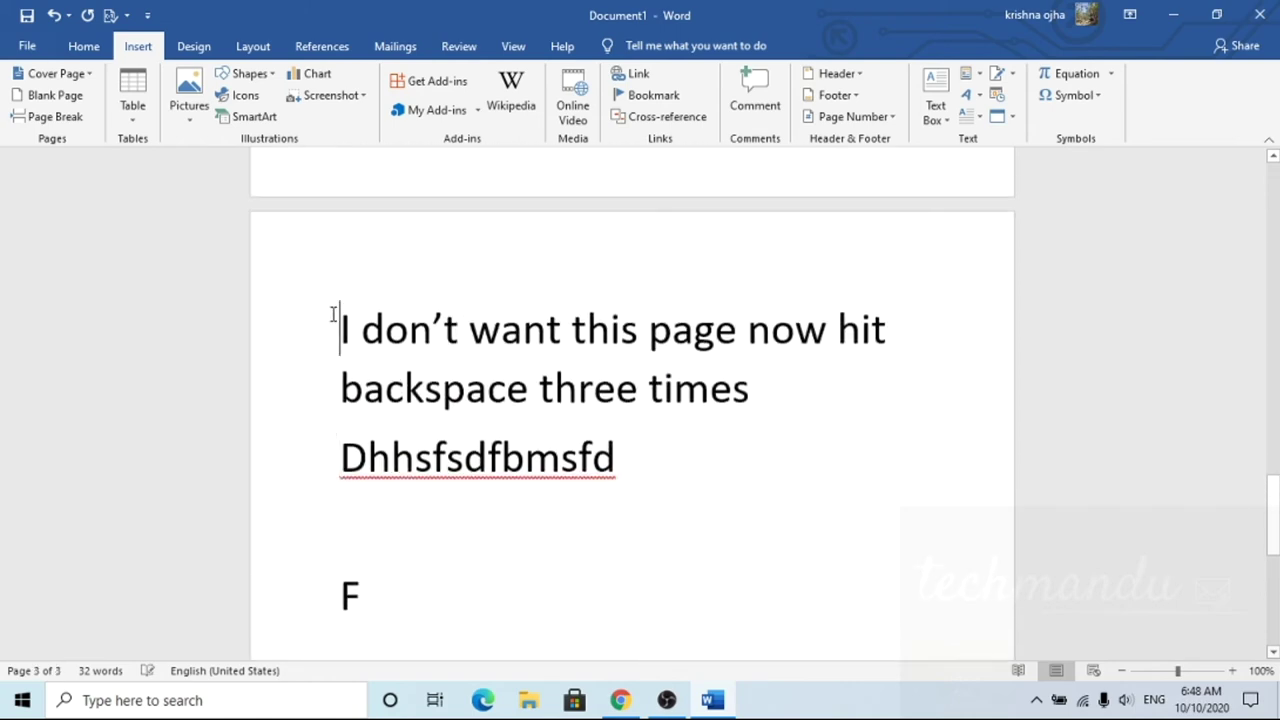
pyautogui.press('BackSpace')
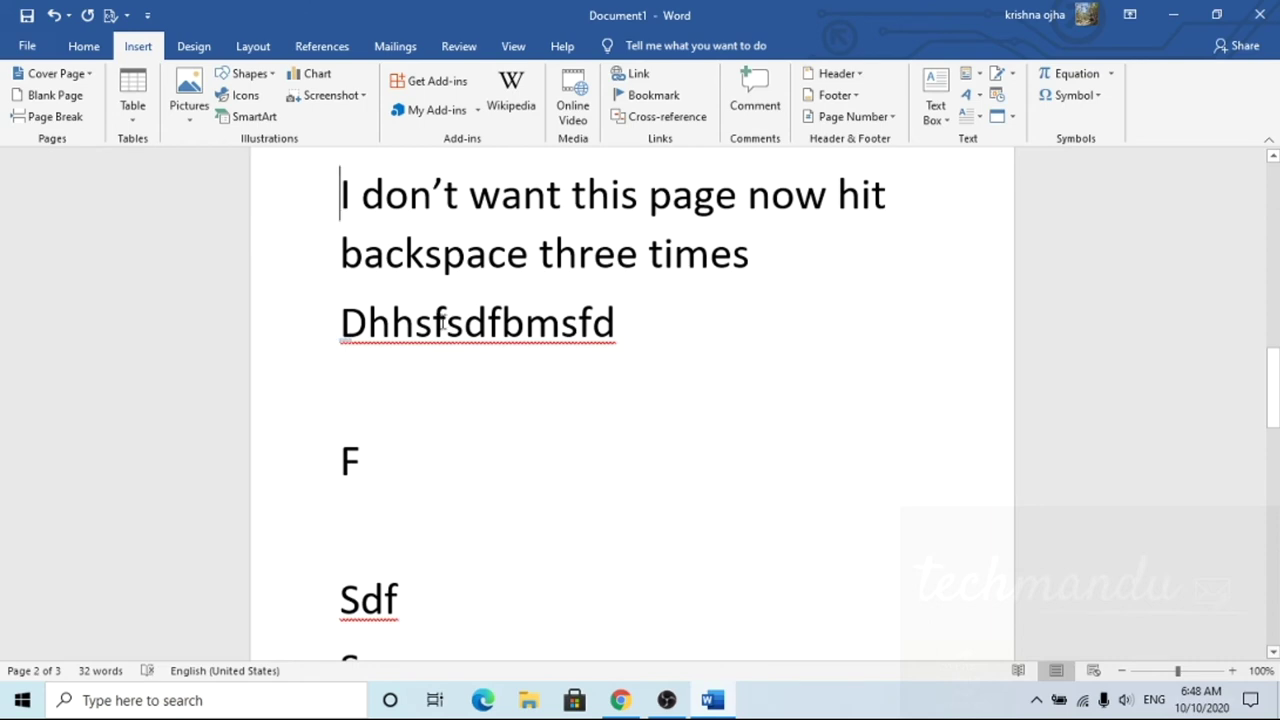
pyautogui.scroll(2, 391, 443)
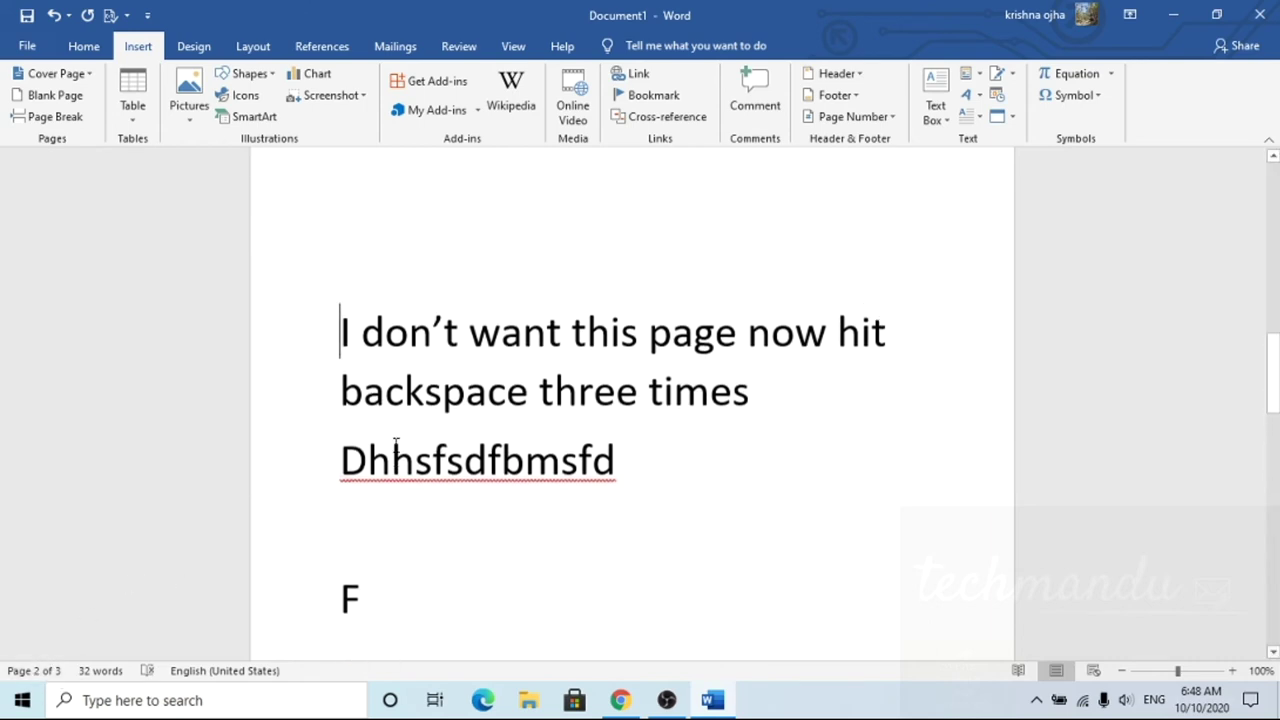
pyautogui.press('BackSpace')
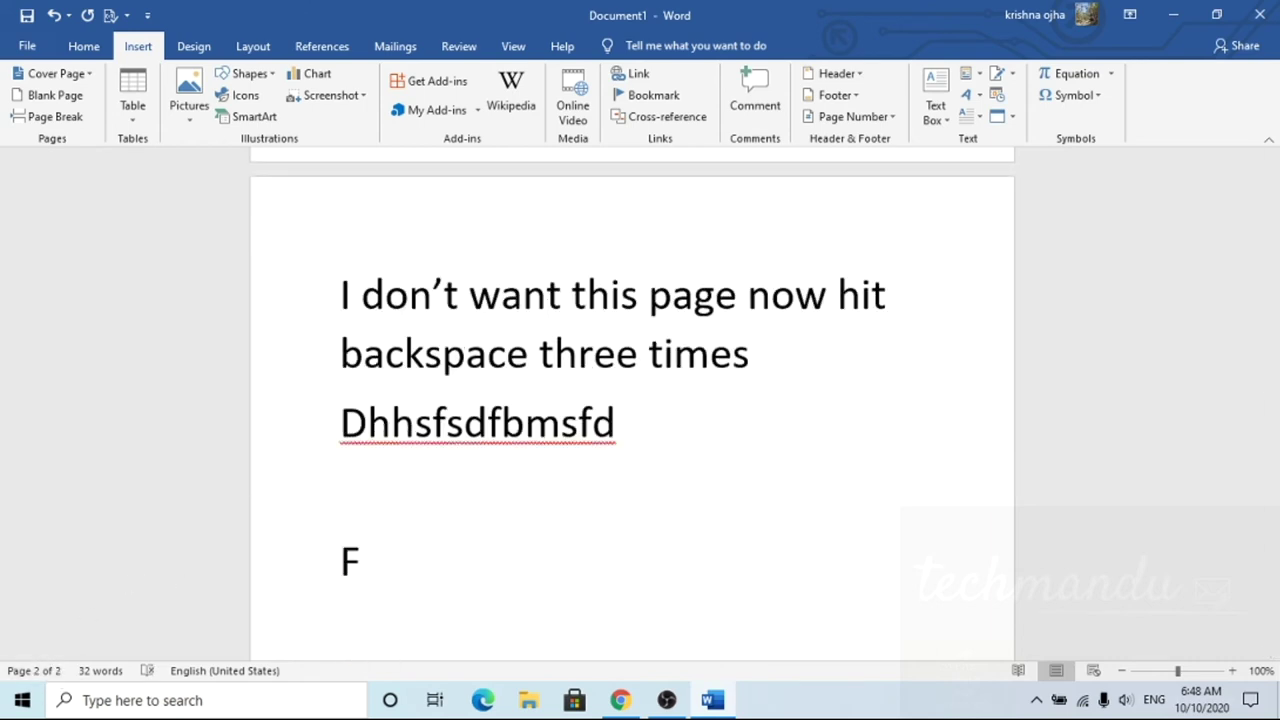
pyautogui.press('BackSpace')
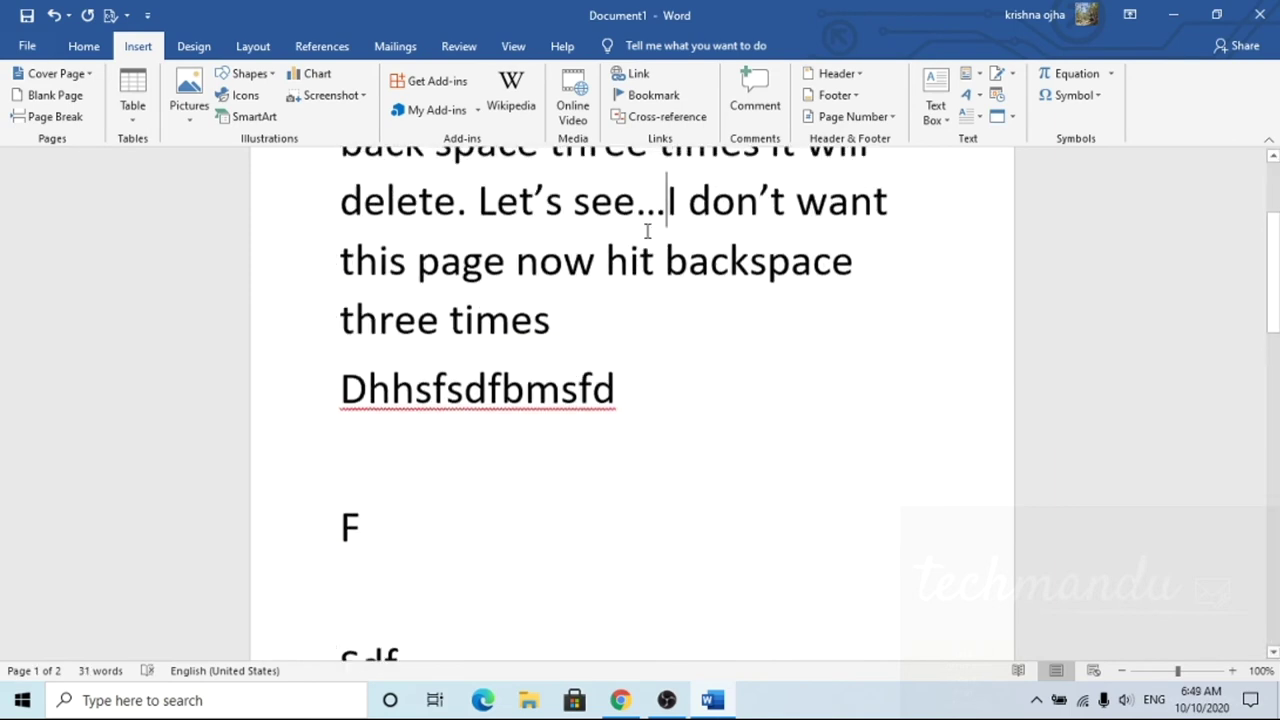
# Remove the break before 'Ds' and the stray 'f' after 'D'.
pyautogui.scroll(2, 648, 229)
pyautogui.scroll(-4, 648, 231)
pyautogui.scroll(-5, 648, 231)
pyautogui.scroll(-3, 648, 231)
pyautogui.scroll(10, 648, 231)
pyautogui.scroll(-3, 648, 231)
pyautogui.scroll(-3, 648, 231)
pyautogui.scroll(8, 648, 231)
pyautogui.scroll(-8, 648, 231)
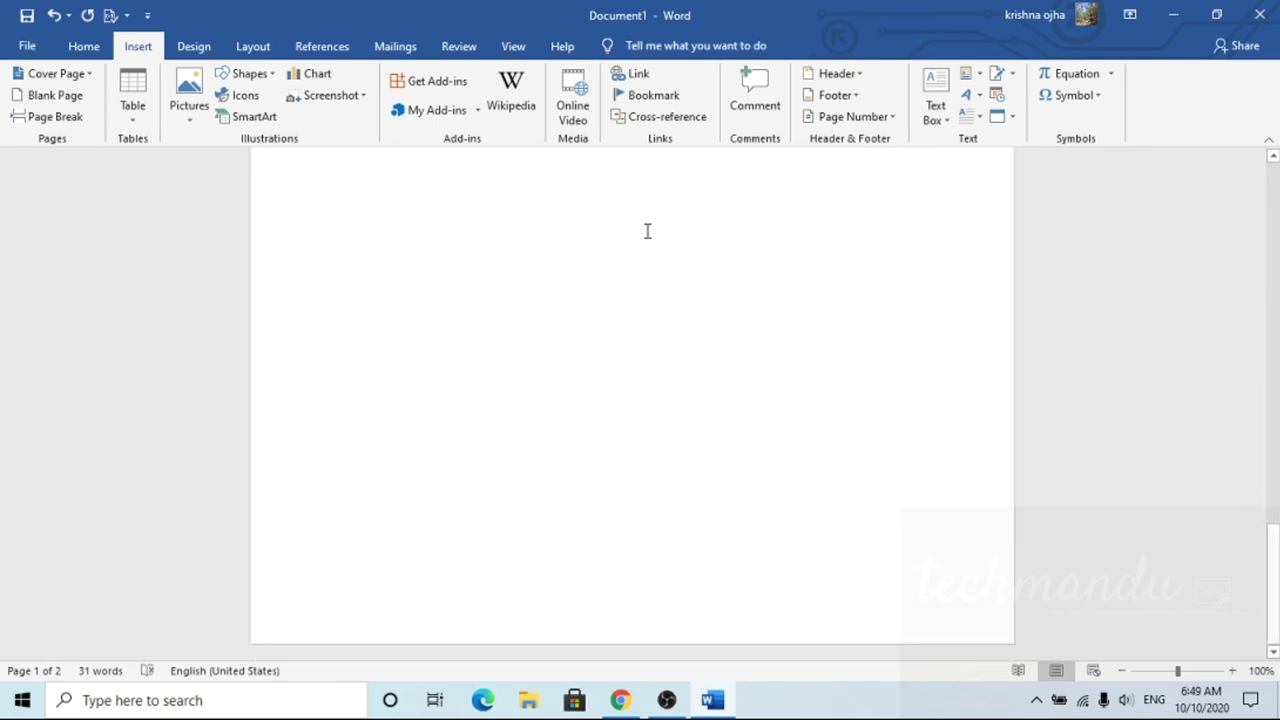
pyautogui.scroll(3, 647, 231)
pyautogui.scroll(4, 647, 231)
pyautogui.scroll(1, 647, 231)
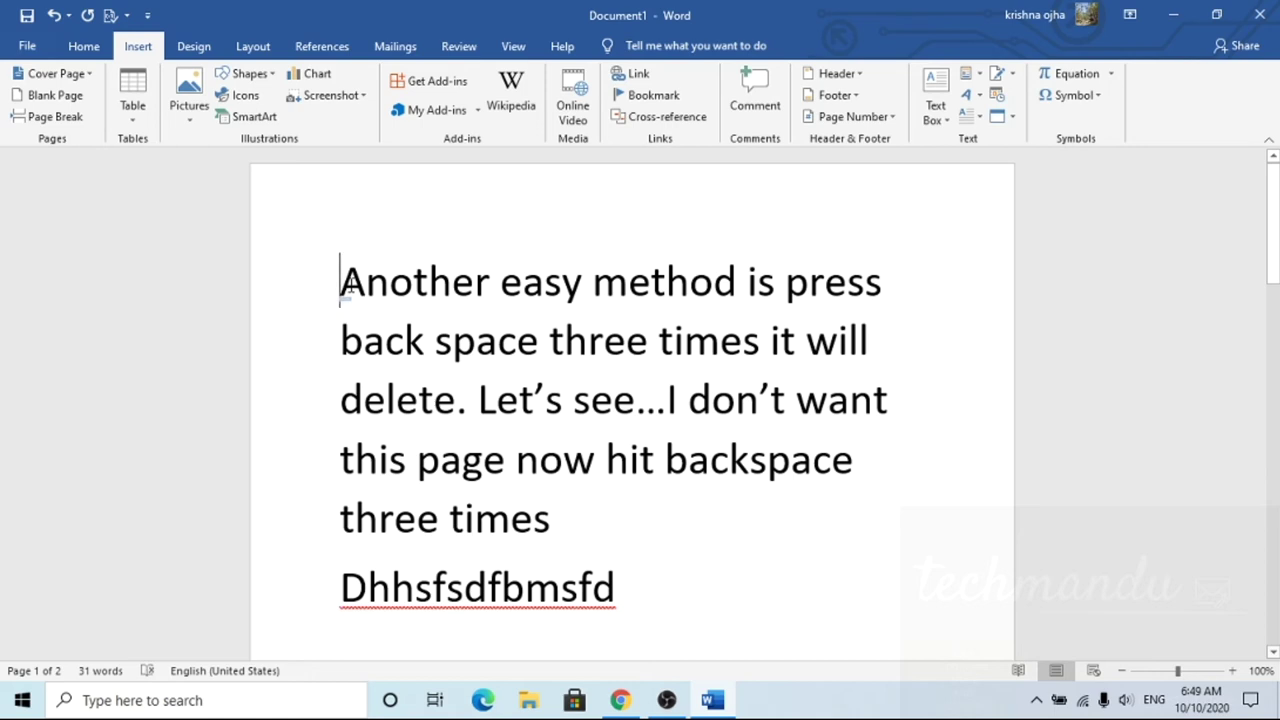
pyautogui.scroll(-3, 697, 412)
pyautogui.scroll(-3, 694, 408)
pyautogui.scroll(-3, 680, 405)
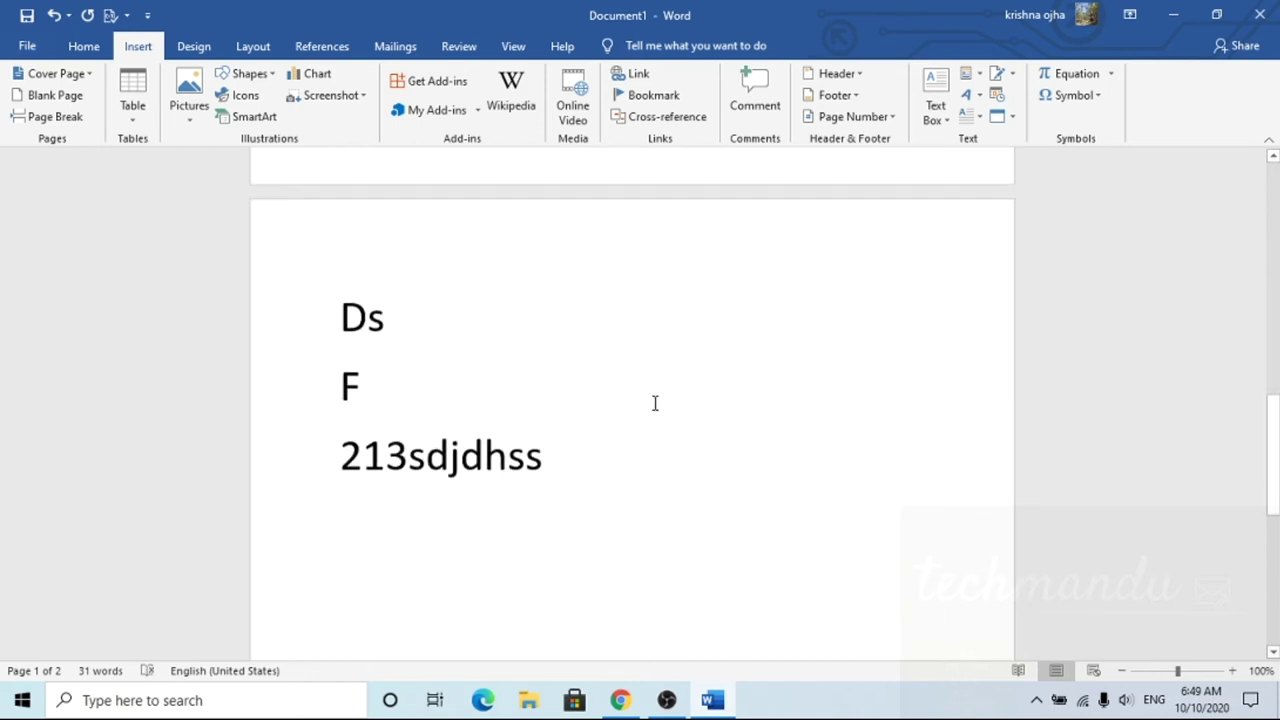
pyautogui.press('BackSpace')
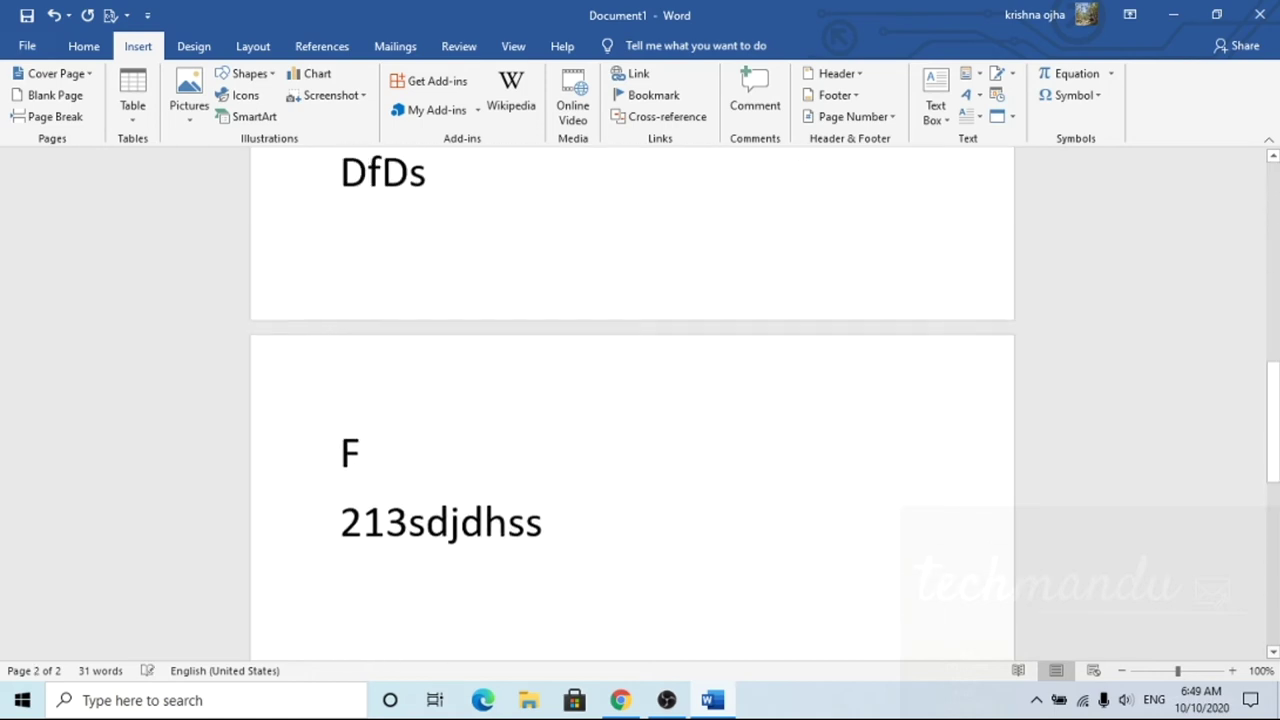
pyautogui.press('BackSpace')
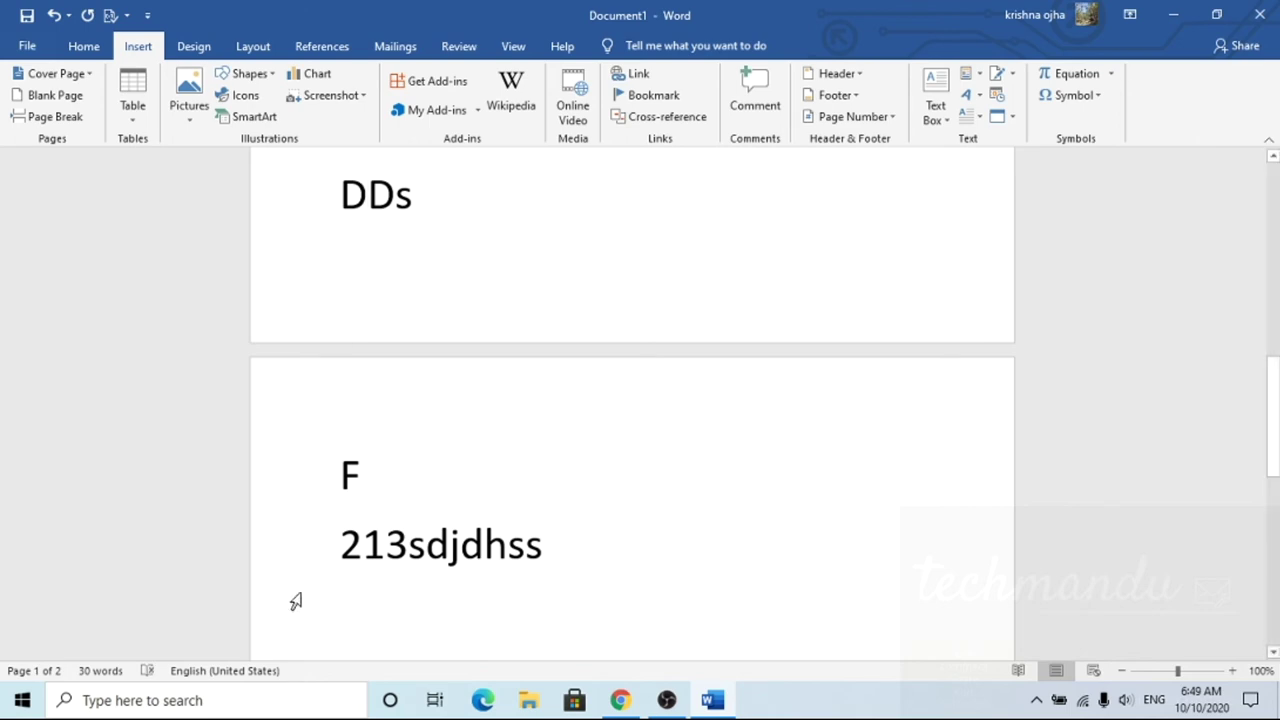
# Delete the 'F' and '213sdjdhss' lines, then add blank pages at the end with Ctrl+Enter.
pyautogui.moveTo(341, 470); pyautogui.dragTo(654, 537)
pyautogui.press('BackSpace')
pyautogui.press('BackSpace')
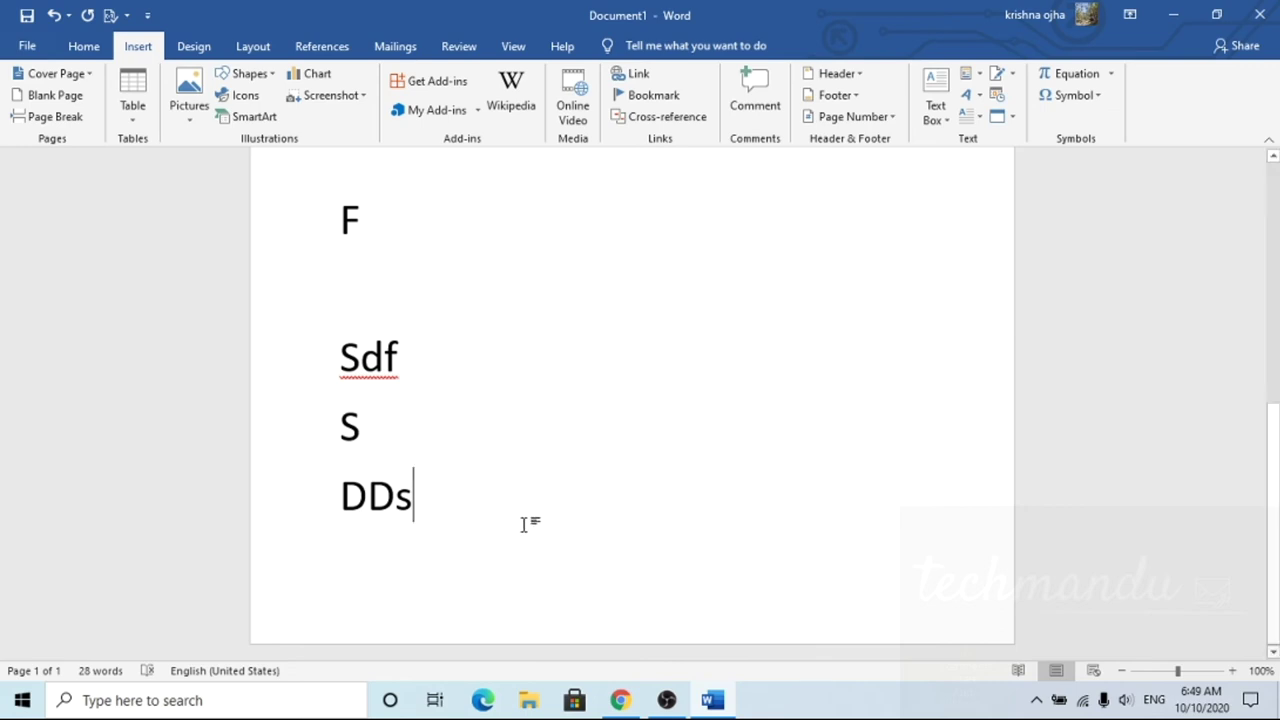
pyautogui.hotkey('ctrl', 'Return')
pyautogui.hotkey('ctrl', 'Return')
pyautogui.hotkey('ctrl', 'Return')
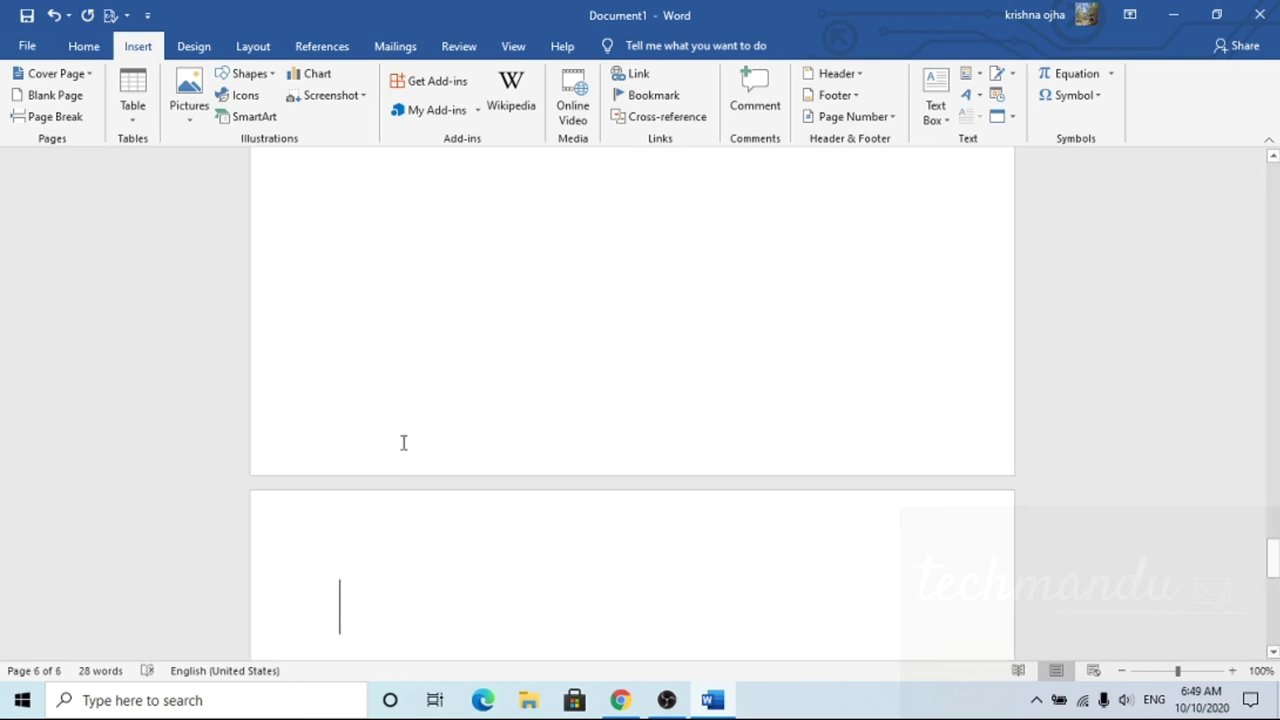
# On page 6, type 'If you have written something in this case first select all the text word and hit two times backspace.'.
pyautogui.write('If you have written something')
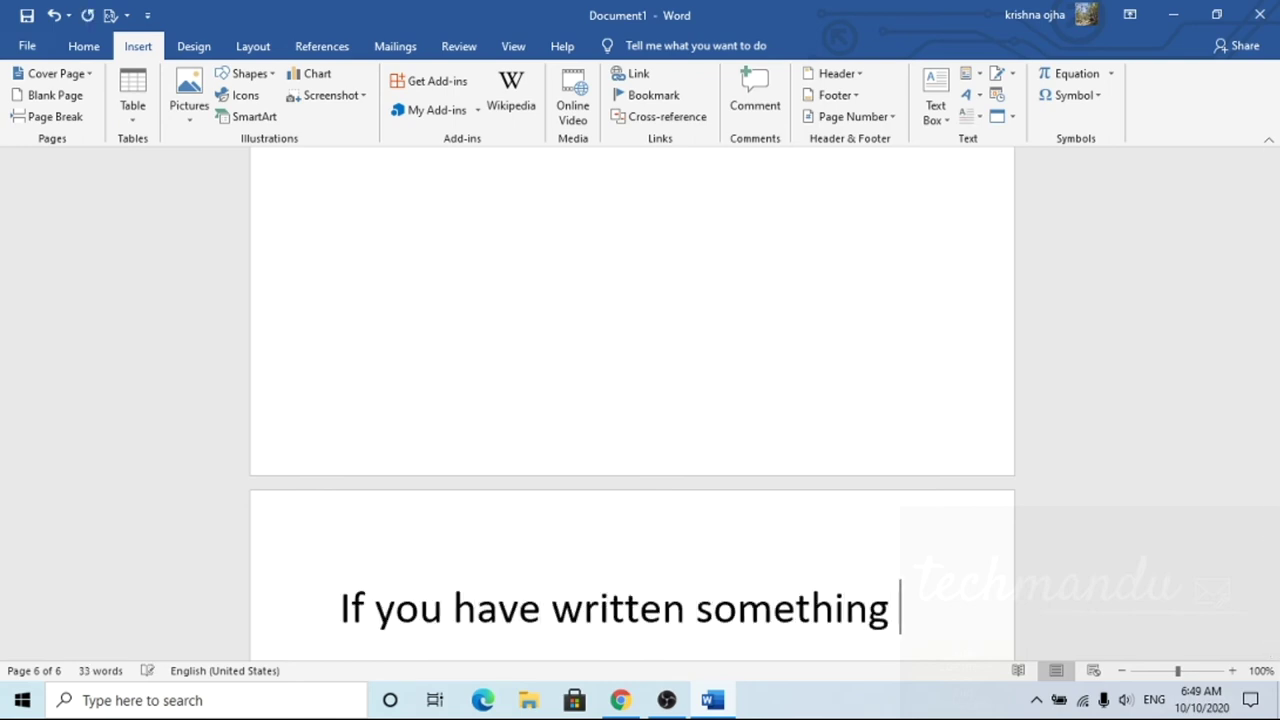
pyautogui.write(' inthis case')
pyautogui.click(374, 605)
pyautogui.click(608, 611)
pyautogui.write('first select all the text word and hit two times backspace.')
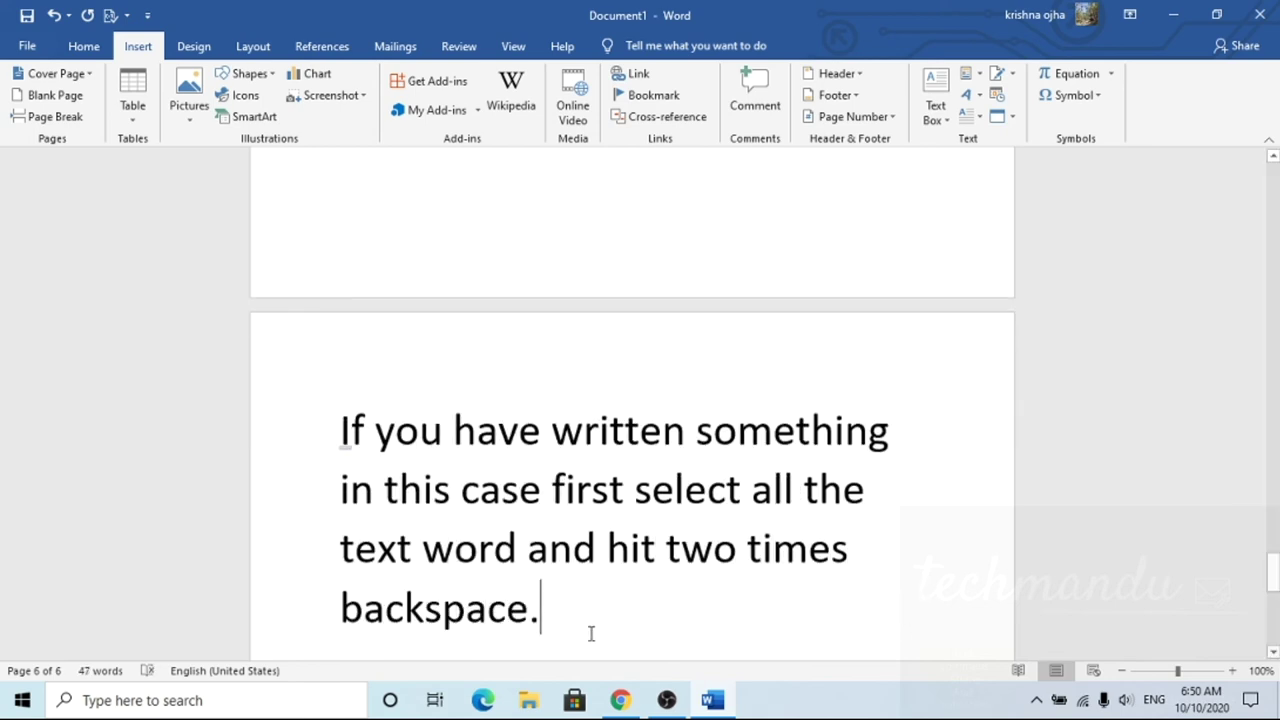
# Select the whole sample sentence and Backspace twice to erase it and the empty page.
pyautogui.moveTo(557, 621); pyautogui.dragTo(333, 448)
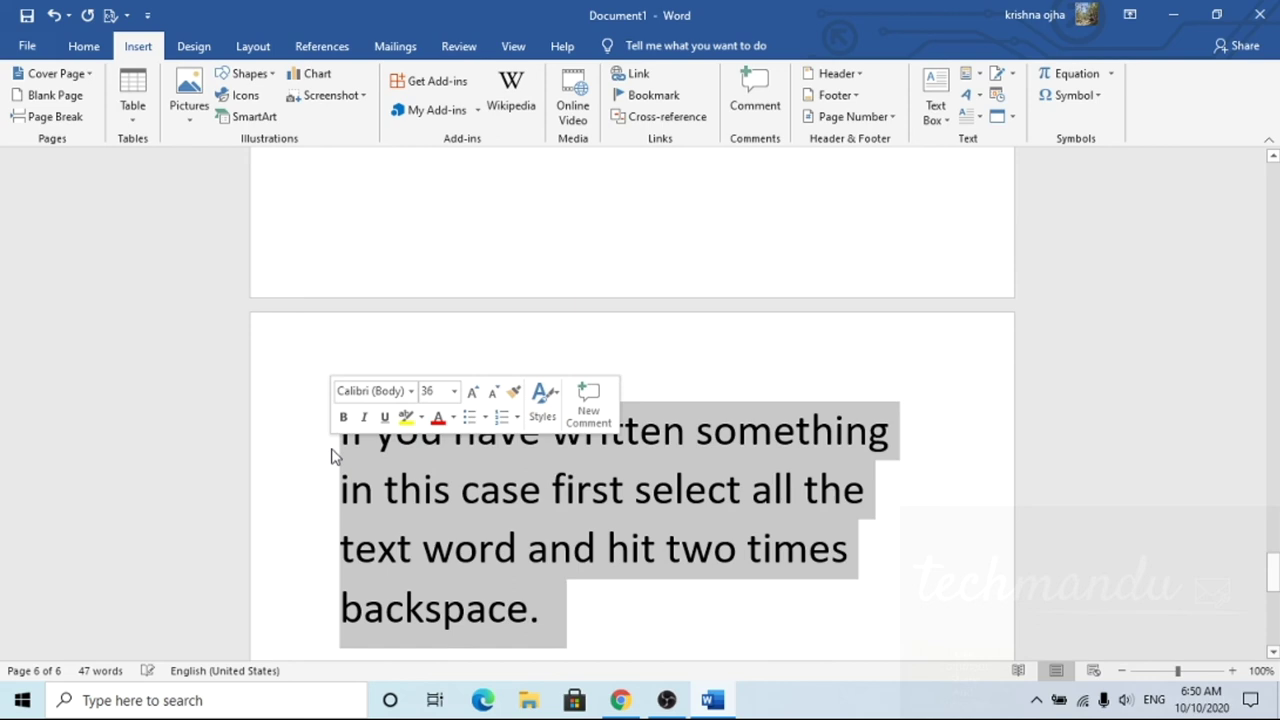
pyautogui.press('BackSpace')
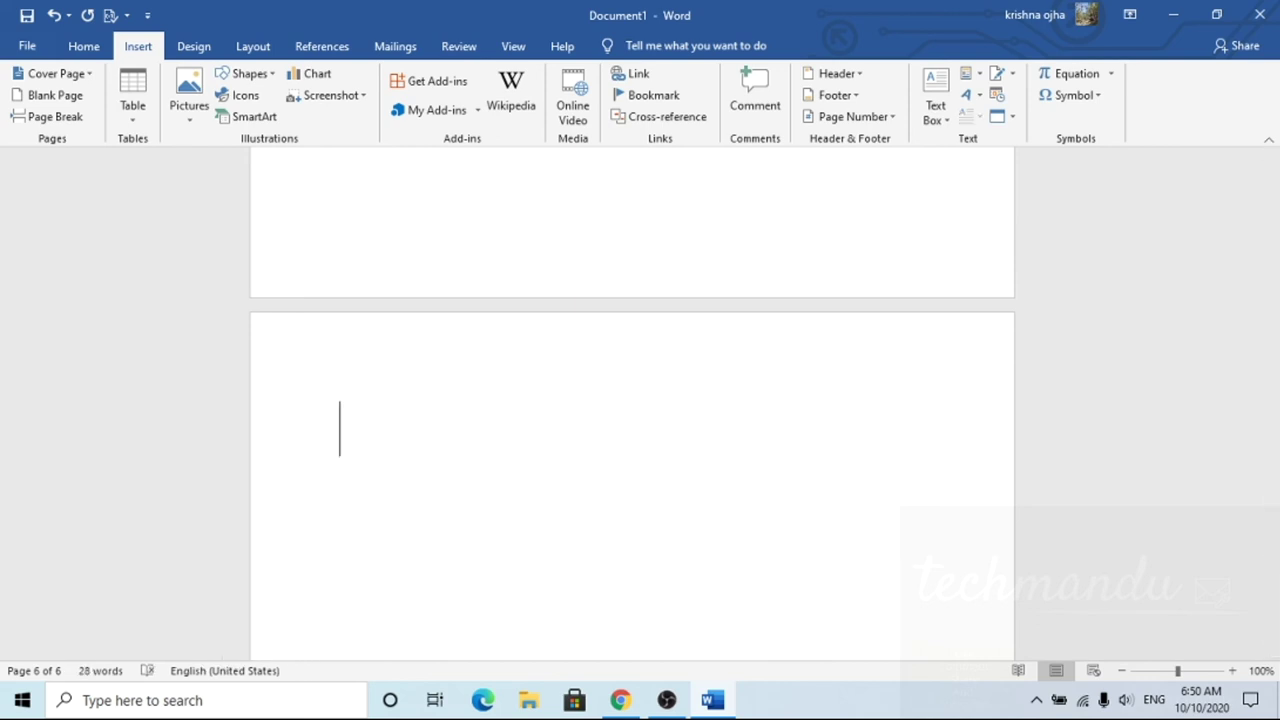
pyautogui.press('BackSpace')
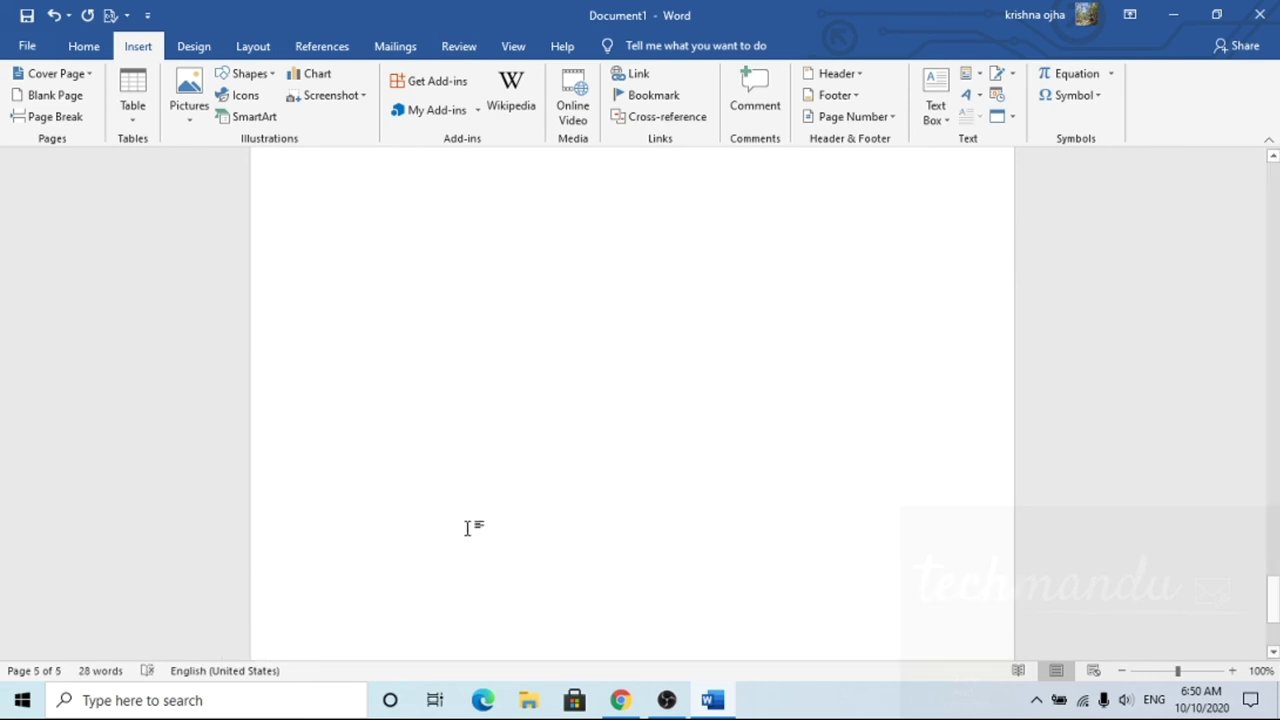
# Backspace away the trailing empty pages until only the text pages remain.
pyautogui.scroll(1, 467, 528)
pyautogui.scroll(1, 467, 530)
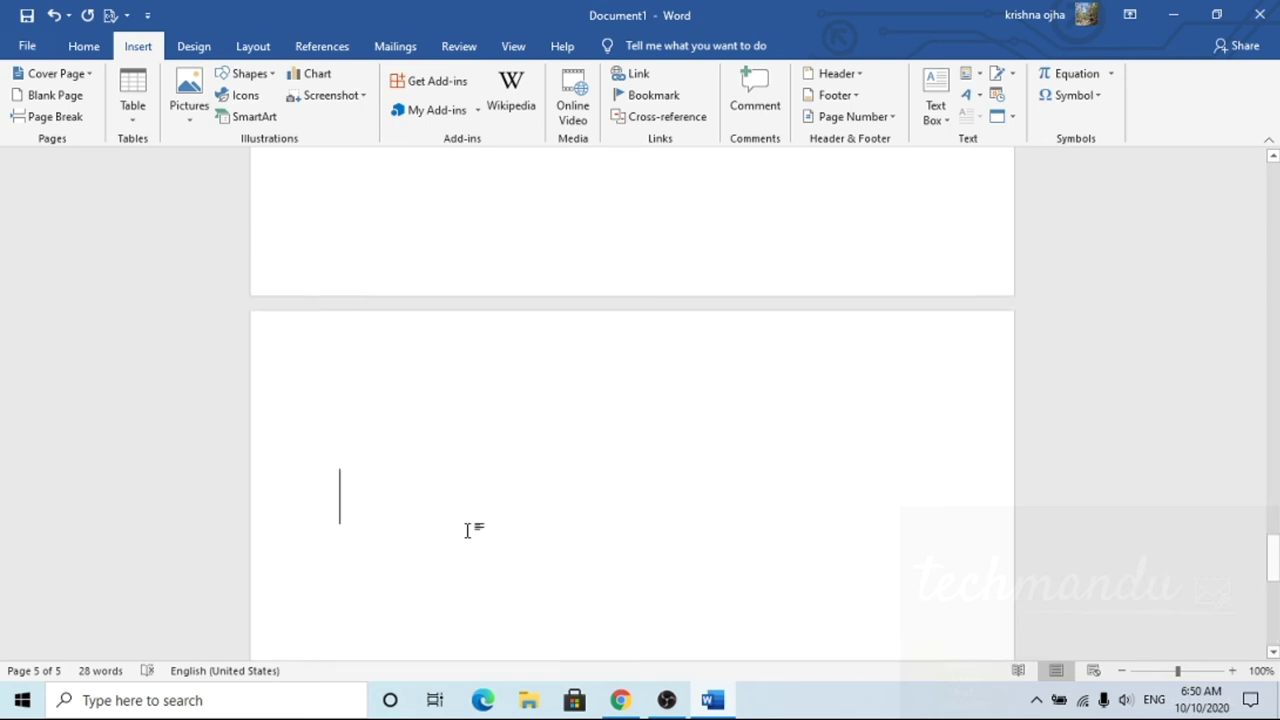
pyautogui.press('BackSpace')
pyautogui.scroll(-2, 632, 400)
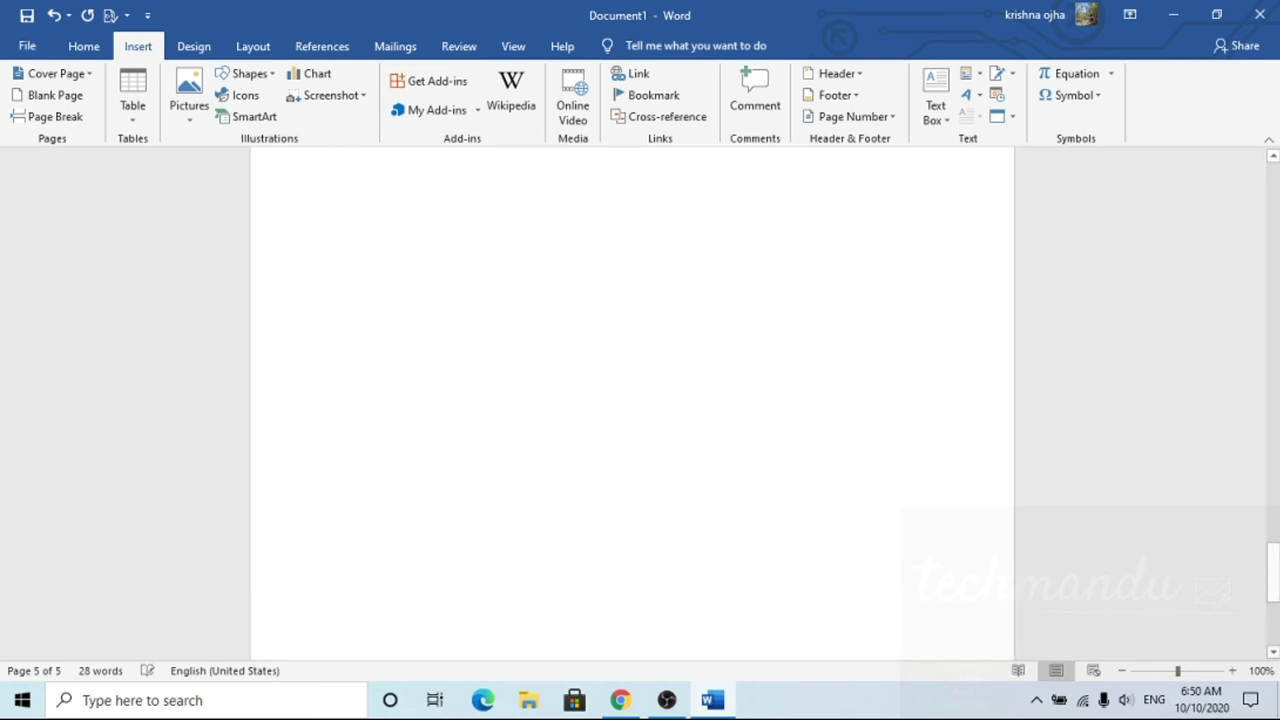
pyautogui.scroll(3, 632, 400)
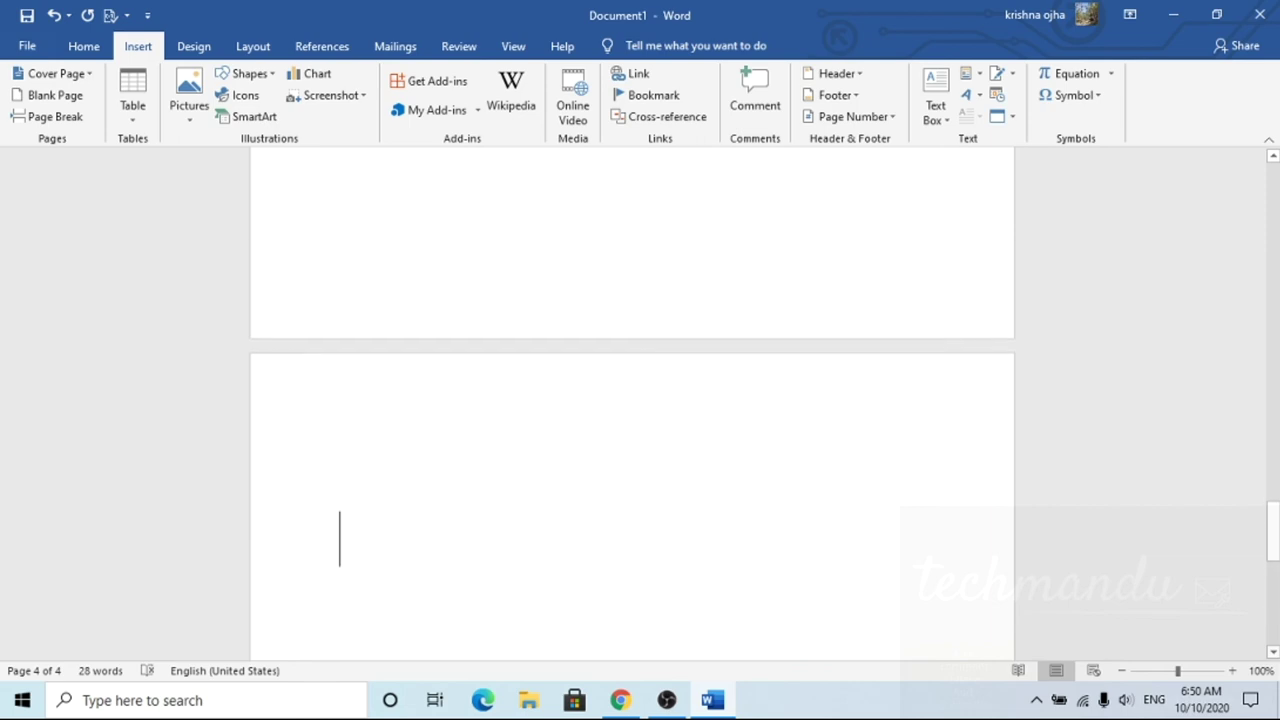
pyautogui.scroll(-3, 632, 400)
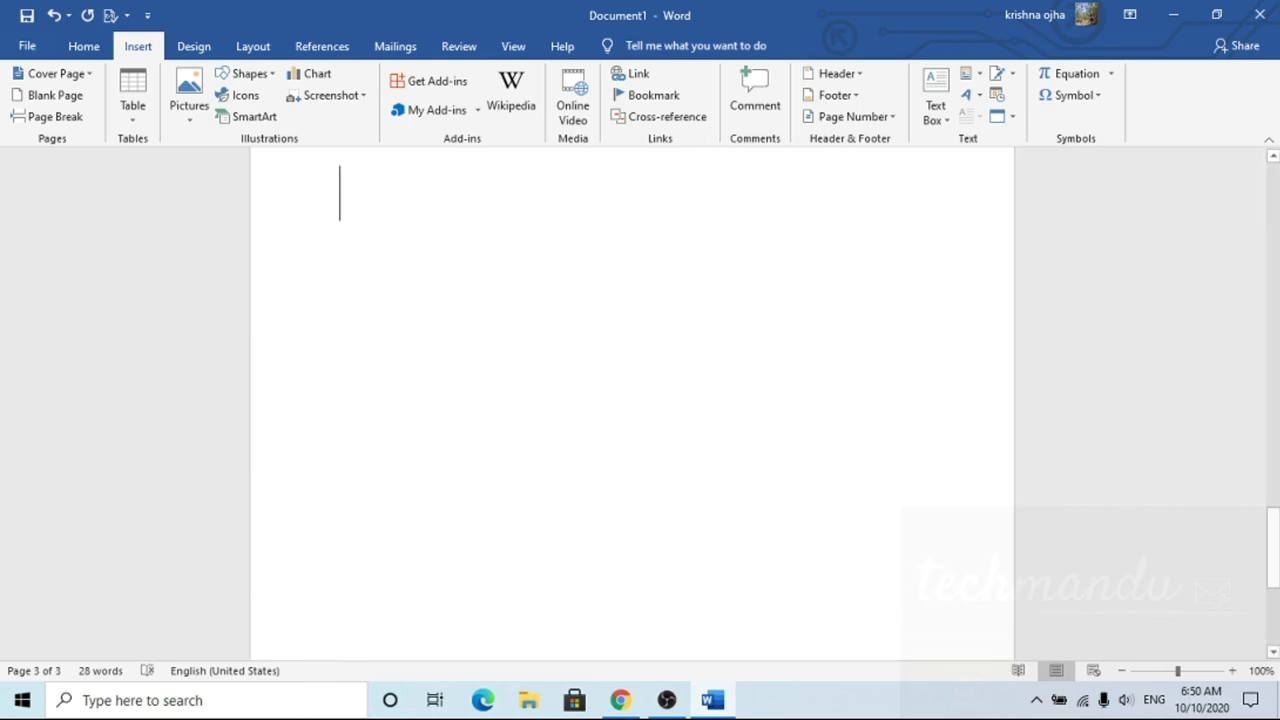
pyautogui.press('BackSpace')
pyautogui.press('BackSpace')
pyautogui.press('BackSpace')
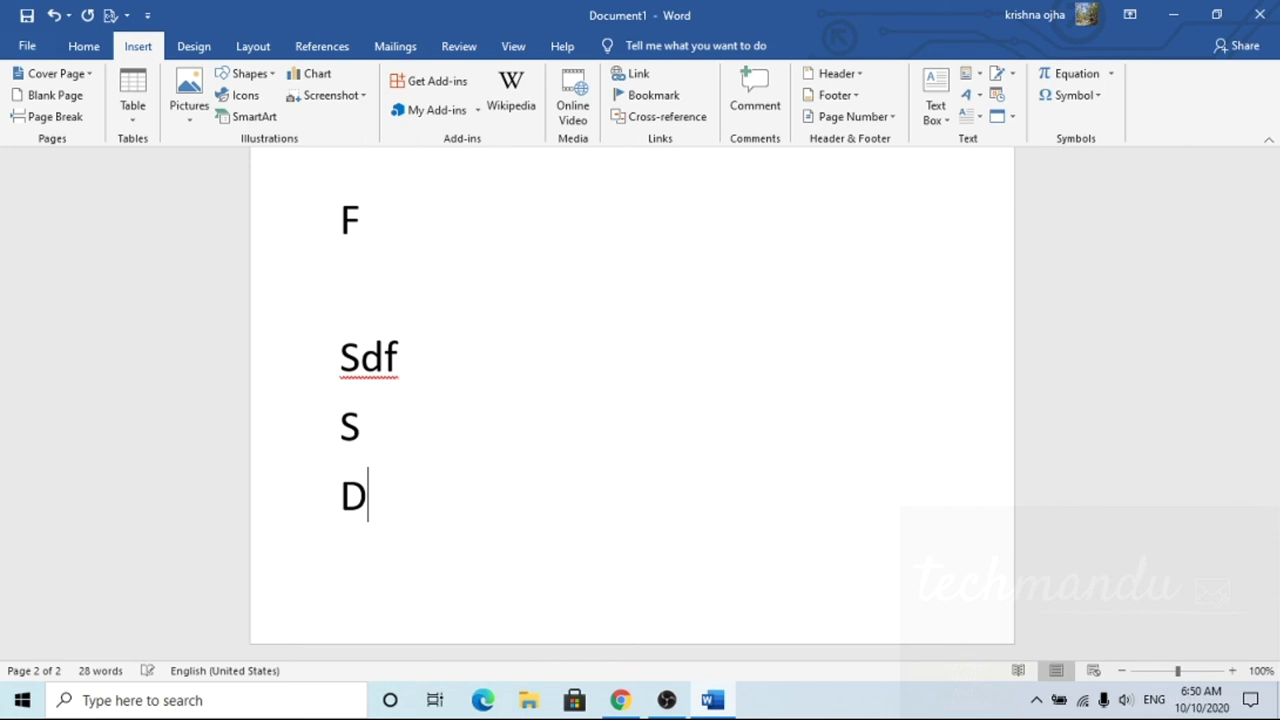
pyautogui.press('BackSpace')
pyautogui.press('BackSpace')
pyautogui.press('BackSpace')
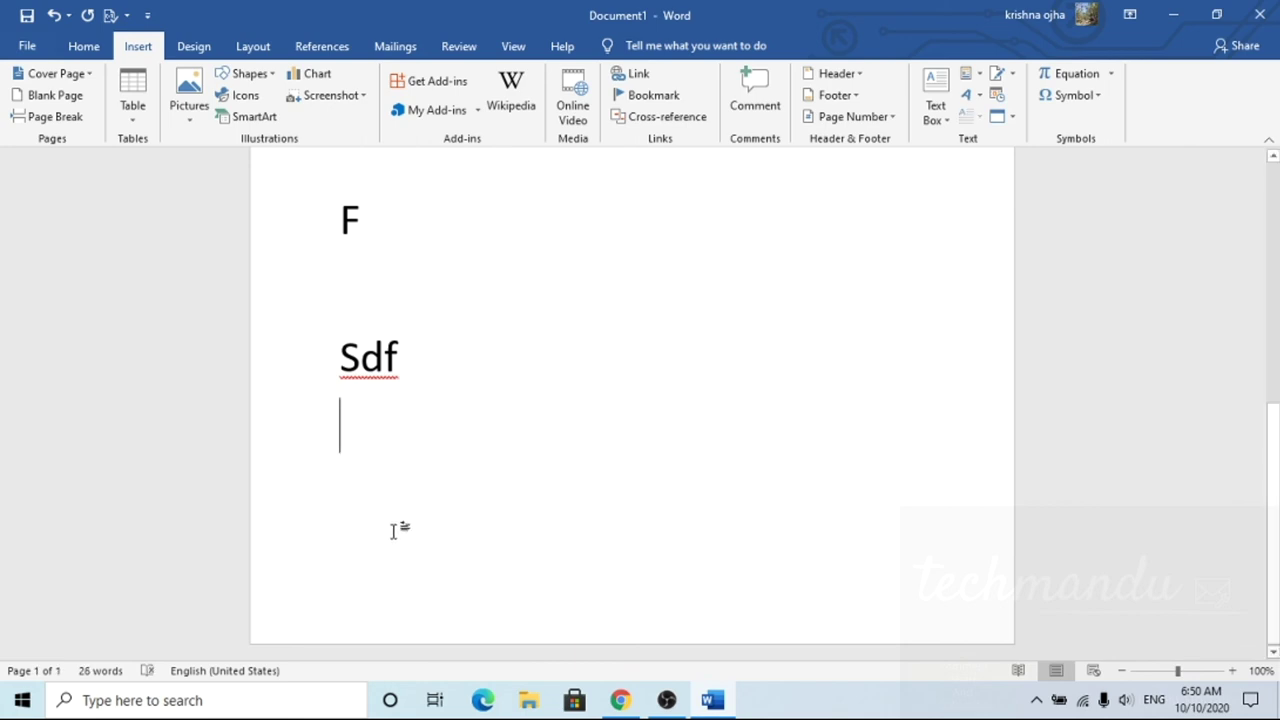
# Select all the remaining document text and delete it.
pyautogui.scroll(1, 394, 528)
pyautogui.scroll(1, 422, 527)
pyautogui.scroll(3, 422, 527)
pyautogui.scroll(2, 423, 528)
pyautogui.moveTo(340, 282); pyautogui.dragTo(641, 710)
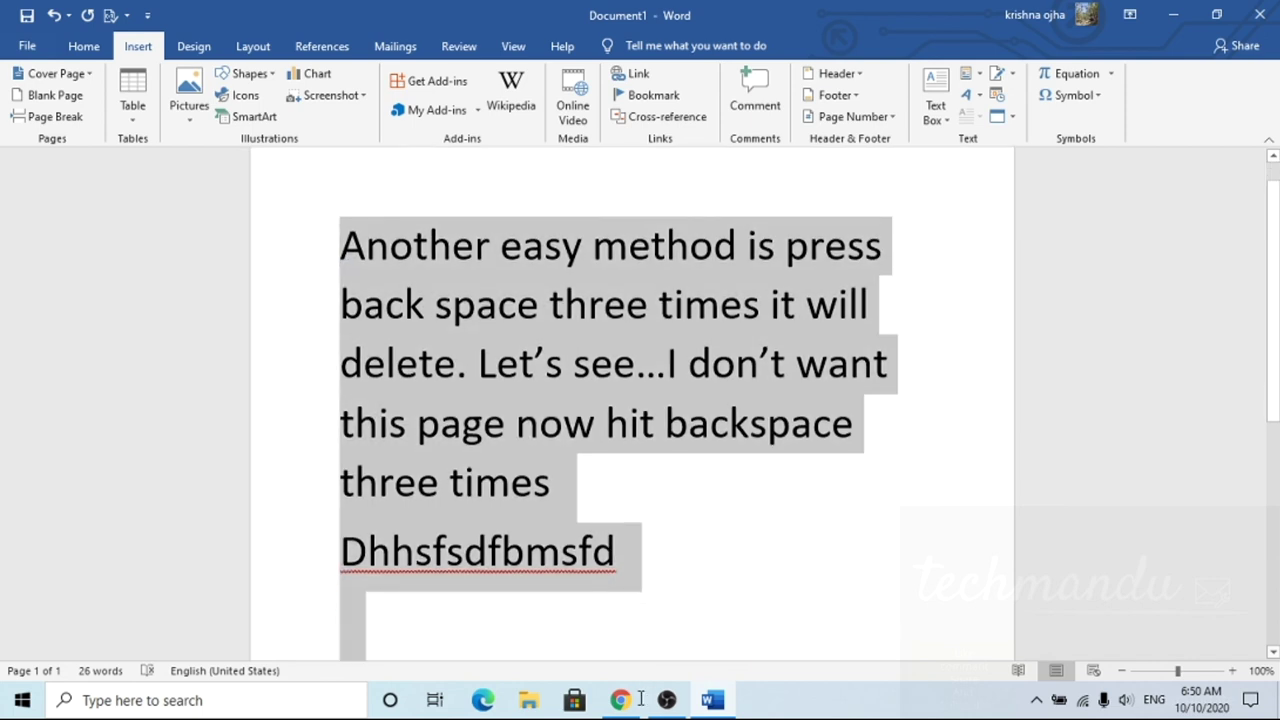
pyautogui.press('BackSpace')
# Type the closing line 'Hope you learned something from this'.
pyautogui.write('hope you will')
pyautogui.press('BackSpace')
pyautogui.press('BackSpace')
pyautogui.press('BackSpace')
pyautogui.write('learned something from this')
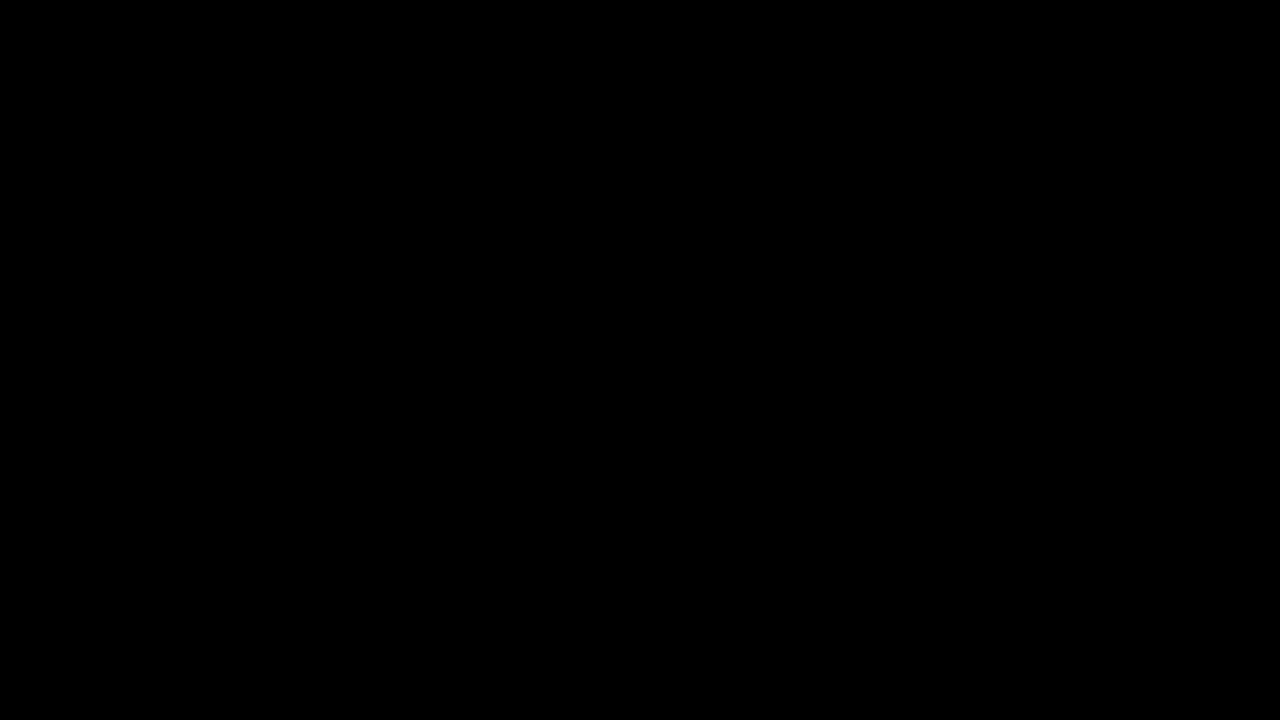